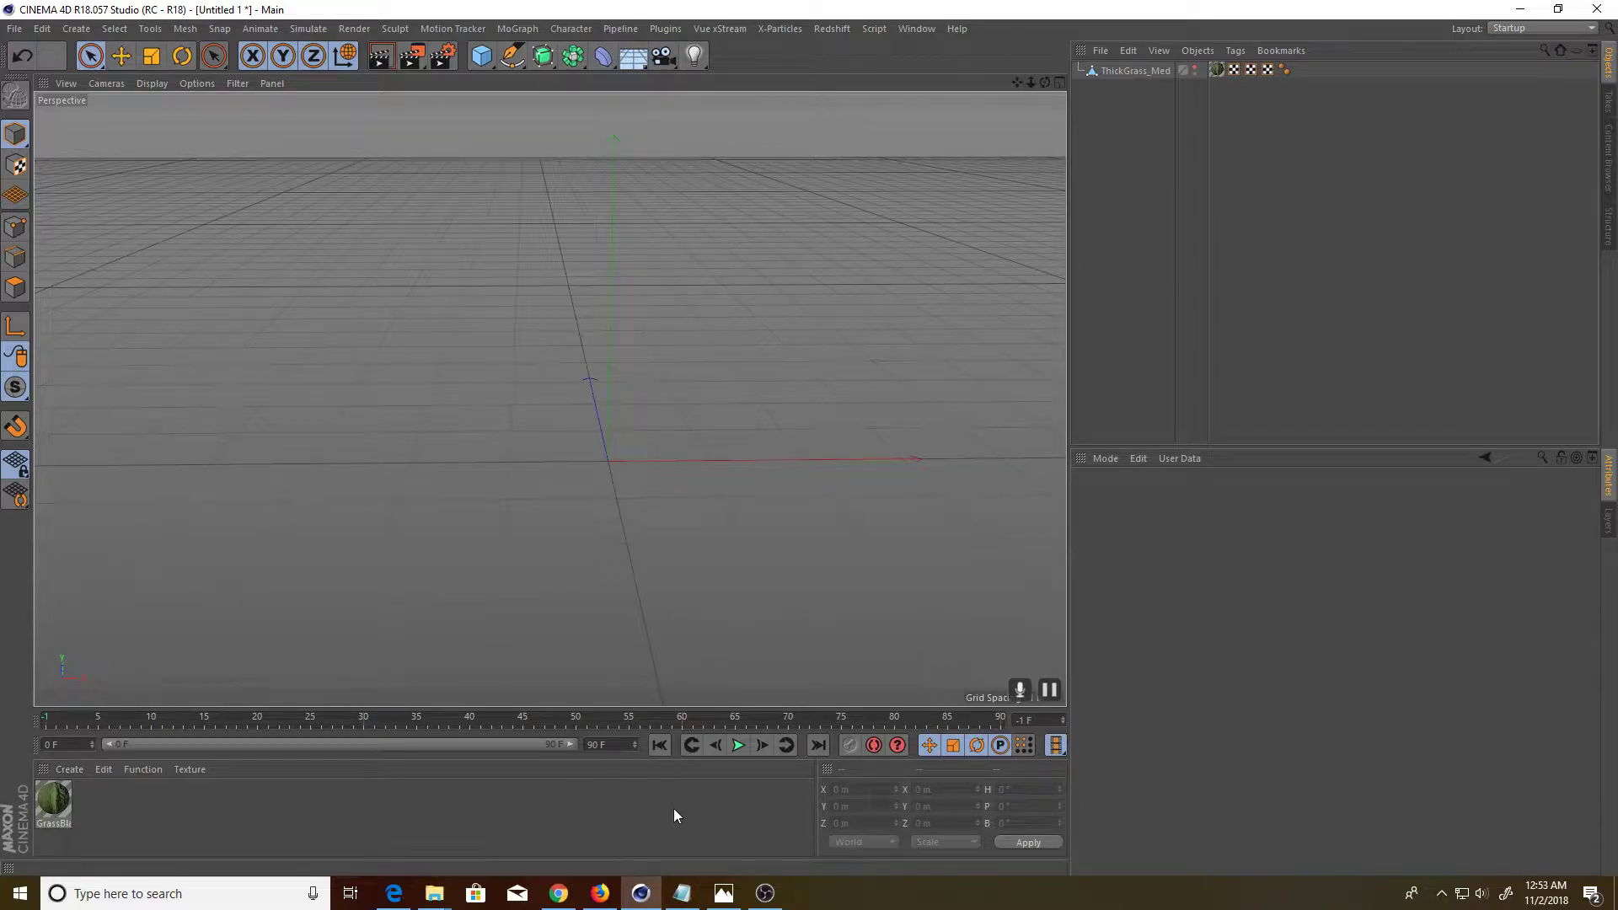
View the finished Jungle Temple render in Photos, then minimize it to return to Cinema 4D
{"action": "left_click", "coordinate": [724, 893]}
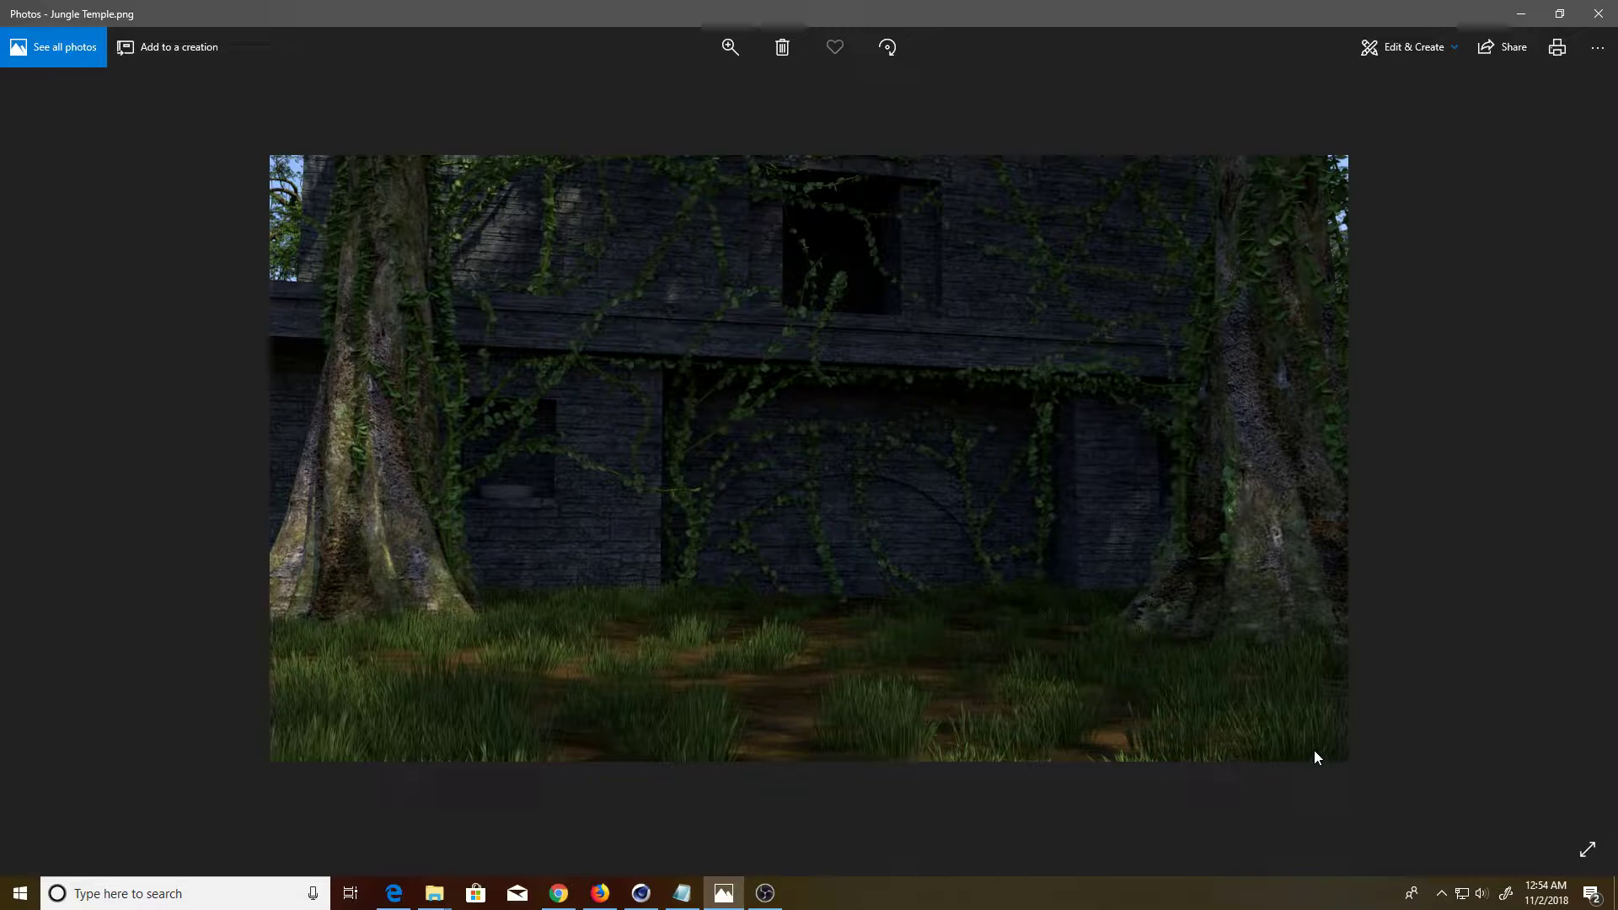
{"action": "left_click", "coordinate": [1512, 14]}
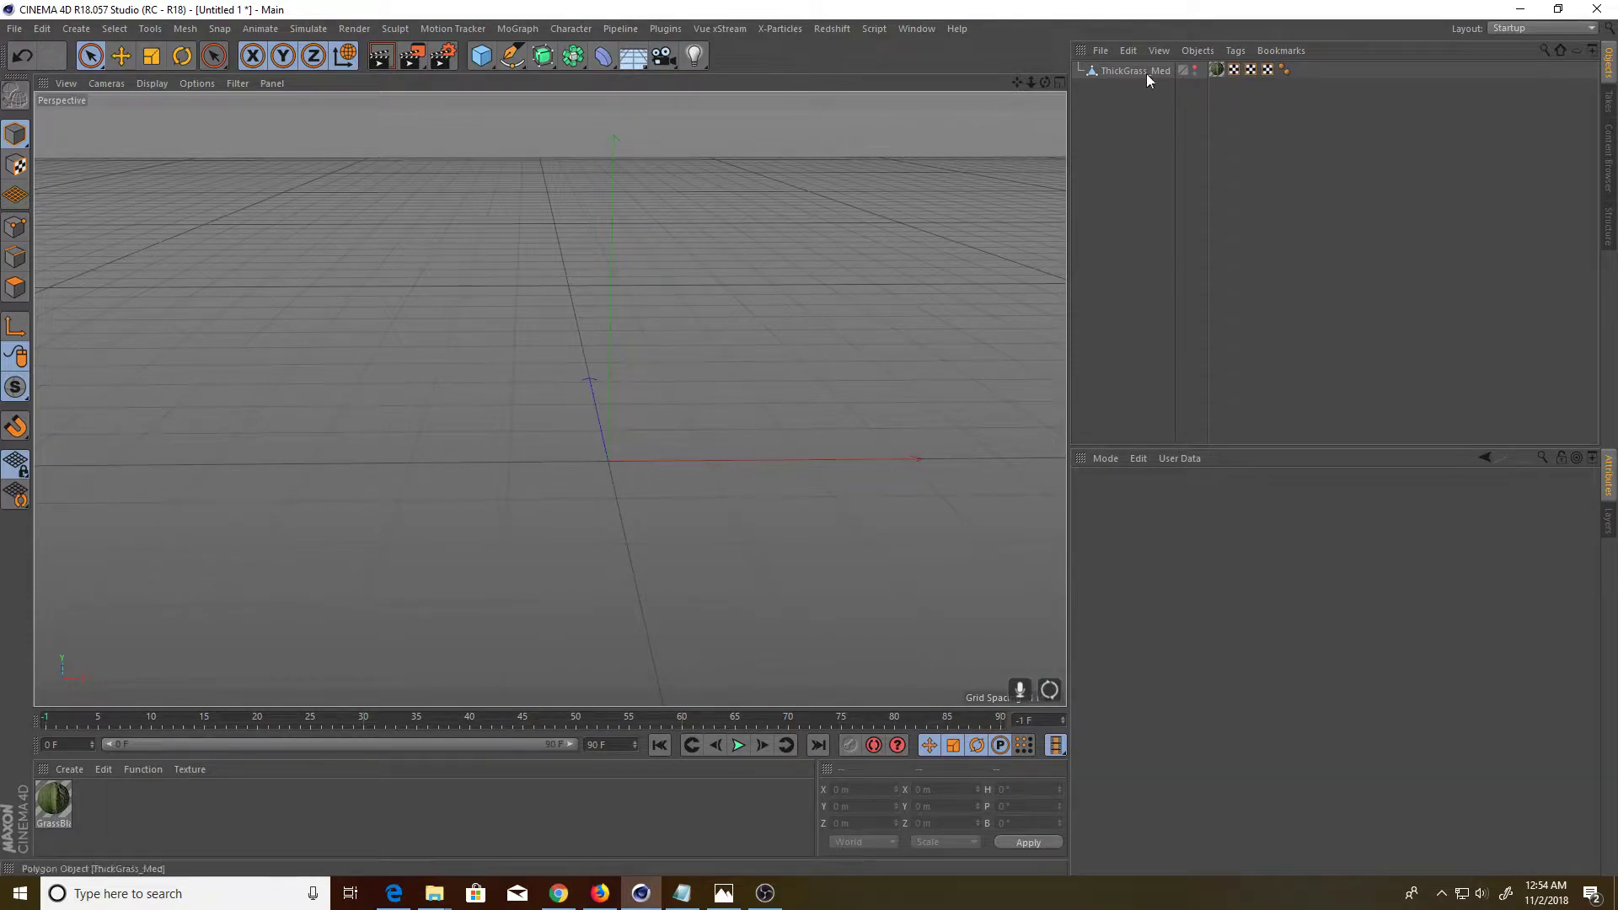
Hide the ThickGrass_Med clump in the viewport
{"action": "left_click", "coordinate": [1194, 66]}
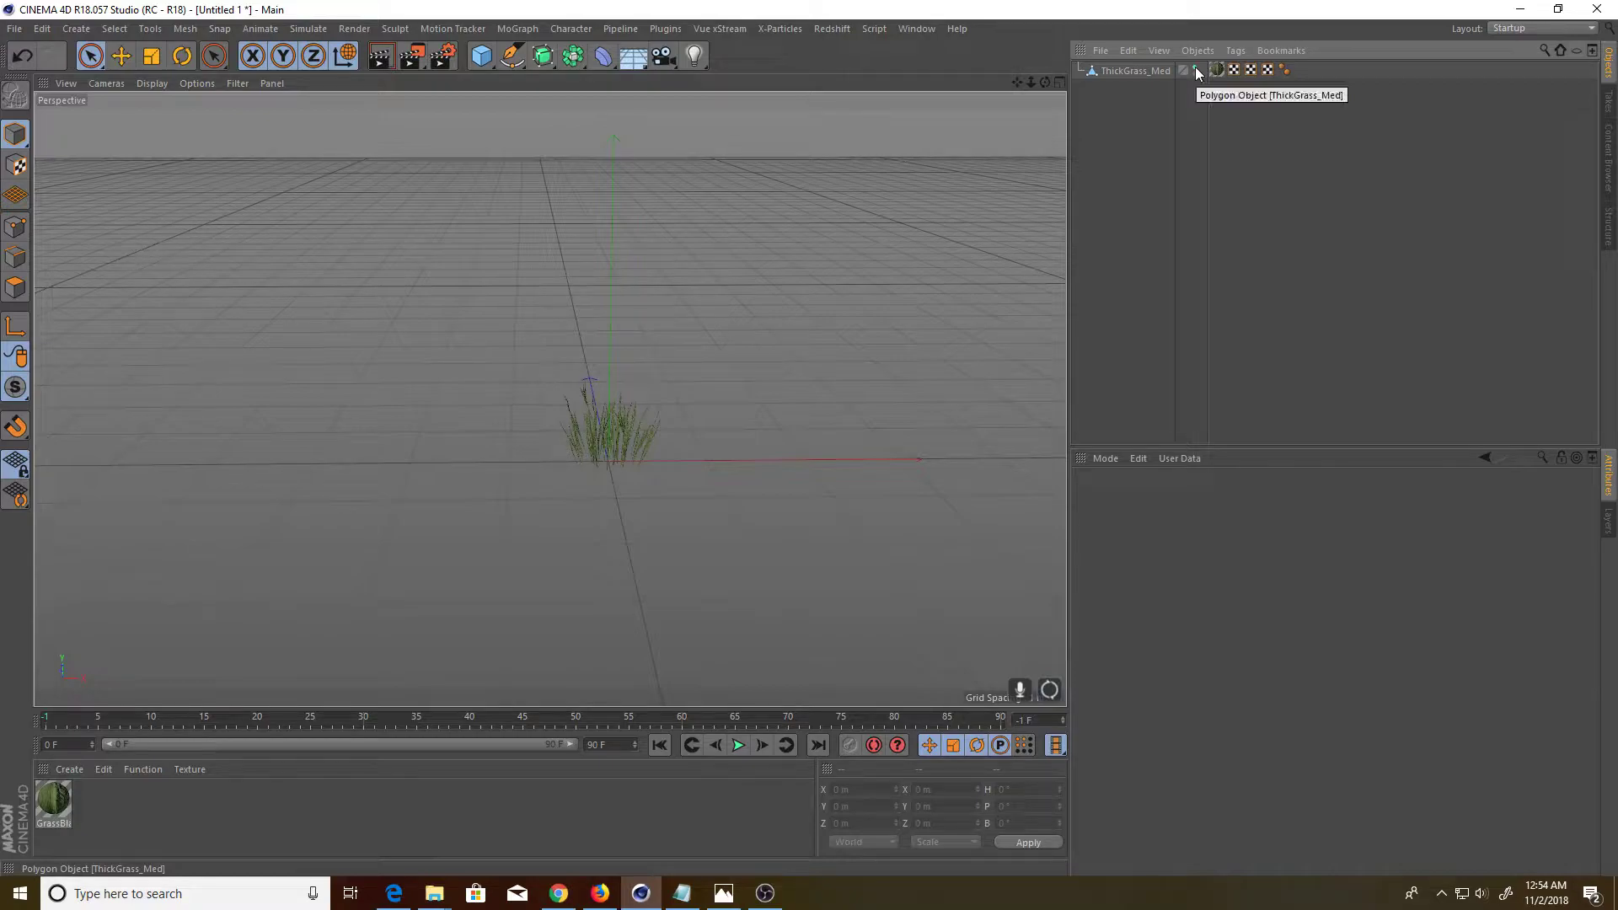
{"action": "left_click", "coordinate": [1195, 67]}
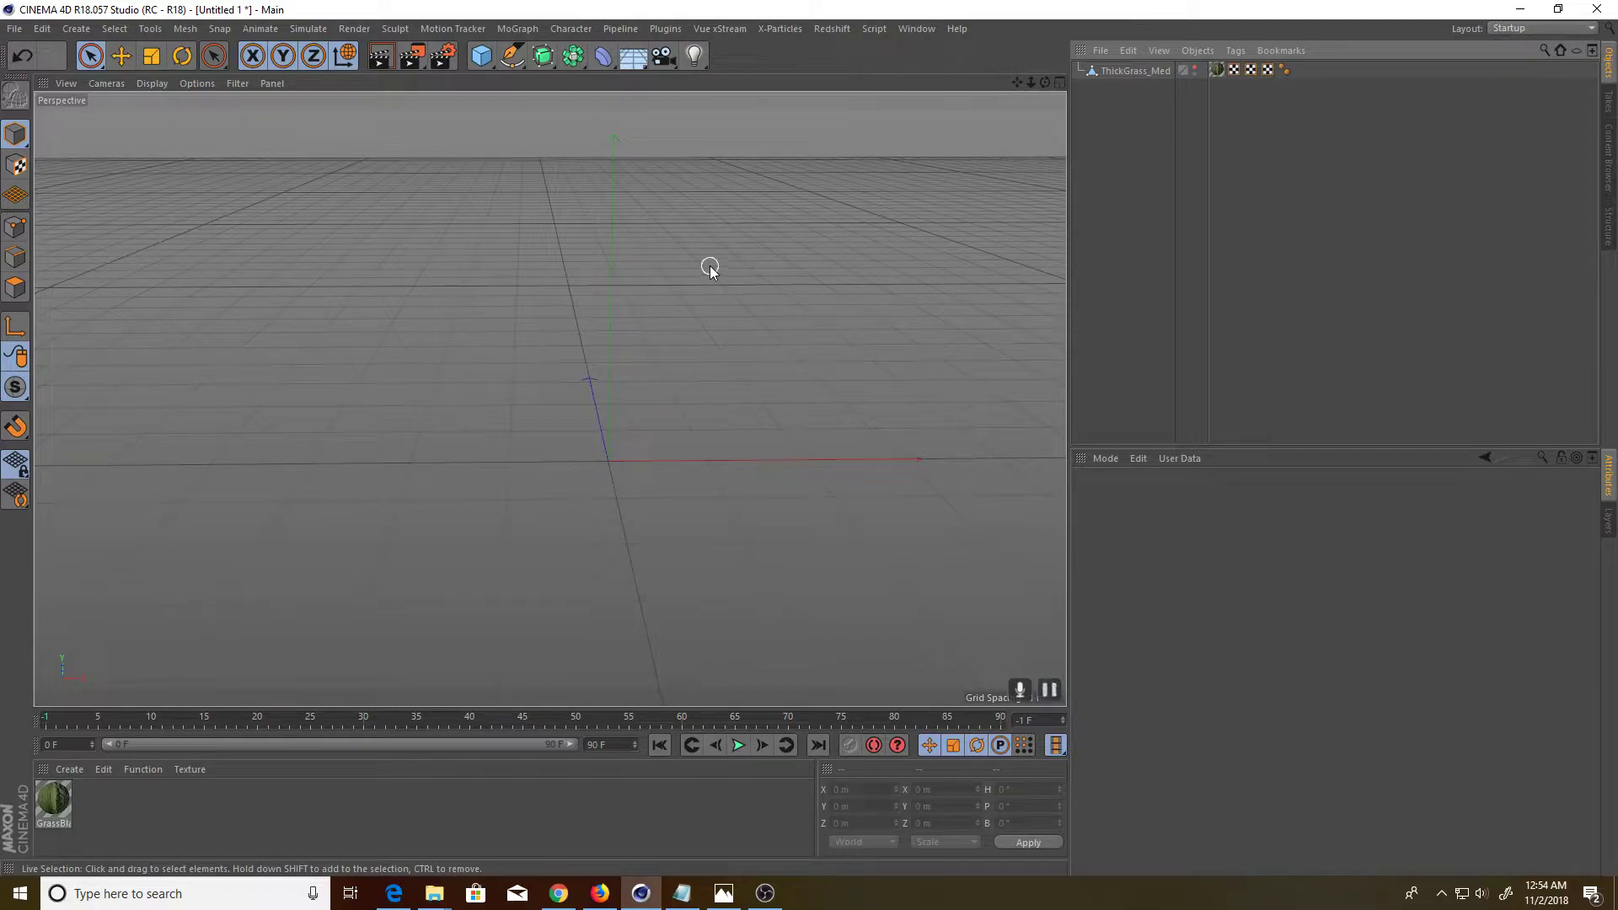
{"action": "middle_click_drag", "start_coordinate": [741, 386], "coordinate": [696, 391]}
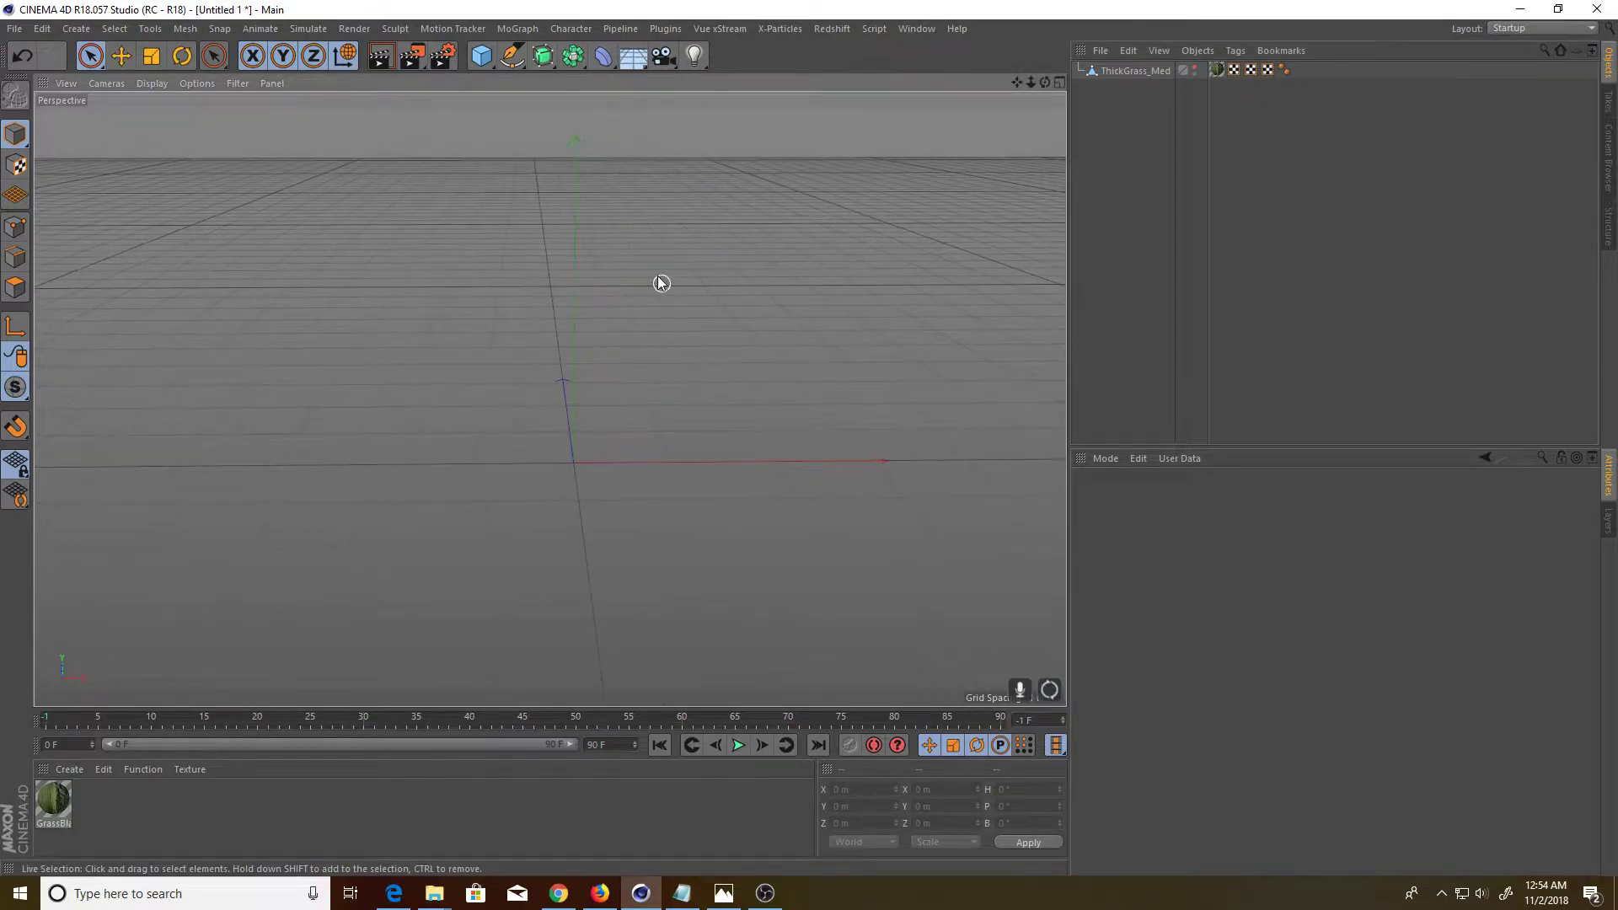
Add a Landscape, scale it up to about 14.7 m, and make it editable
{"action": "left_click", "coordinate": [481, 61]}
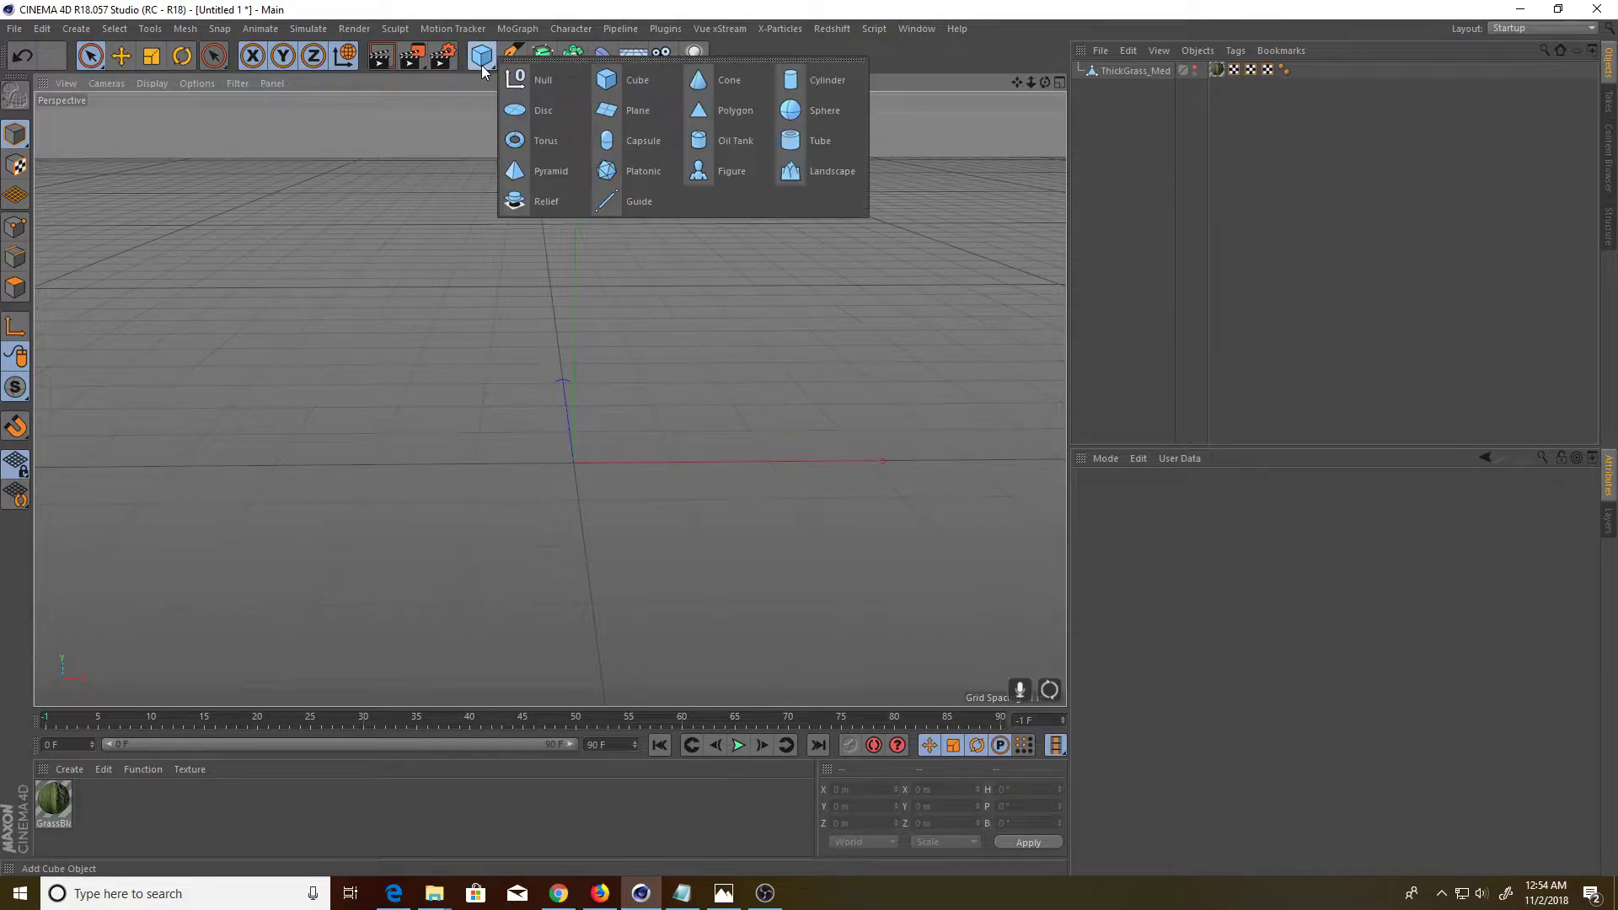
{"action": "left_click", "coordinate": [837, 174]}
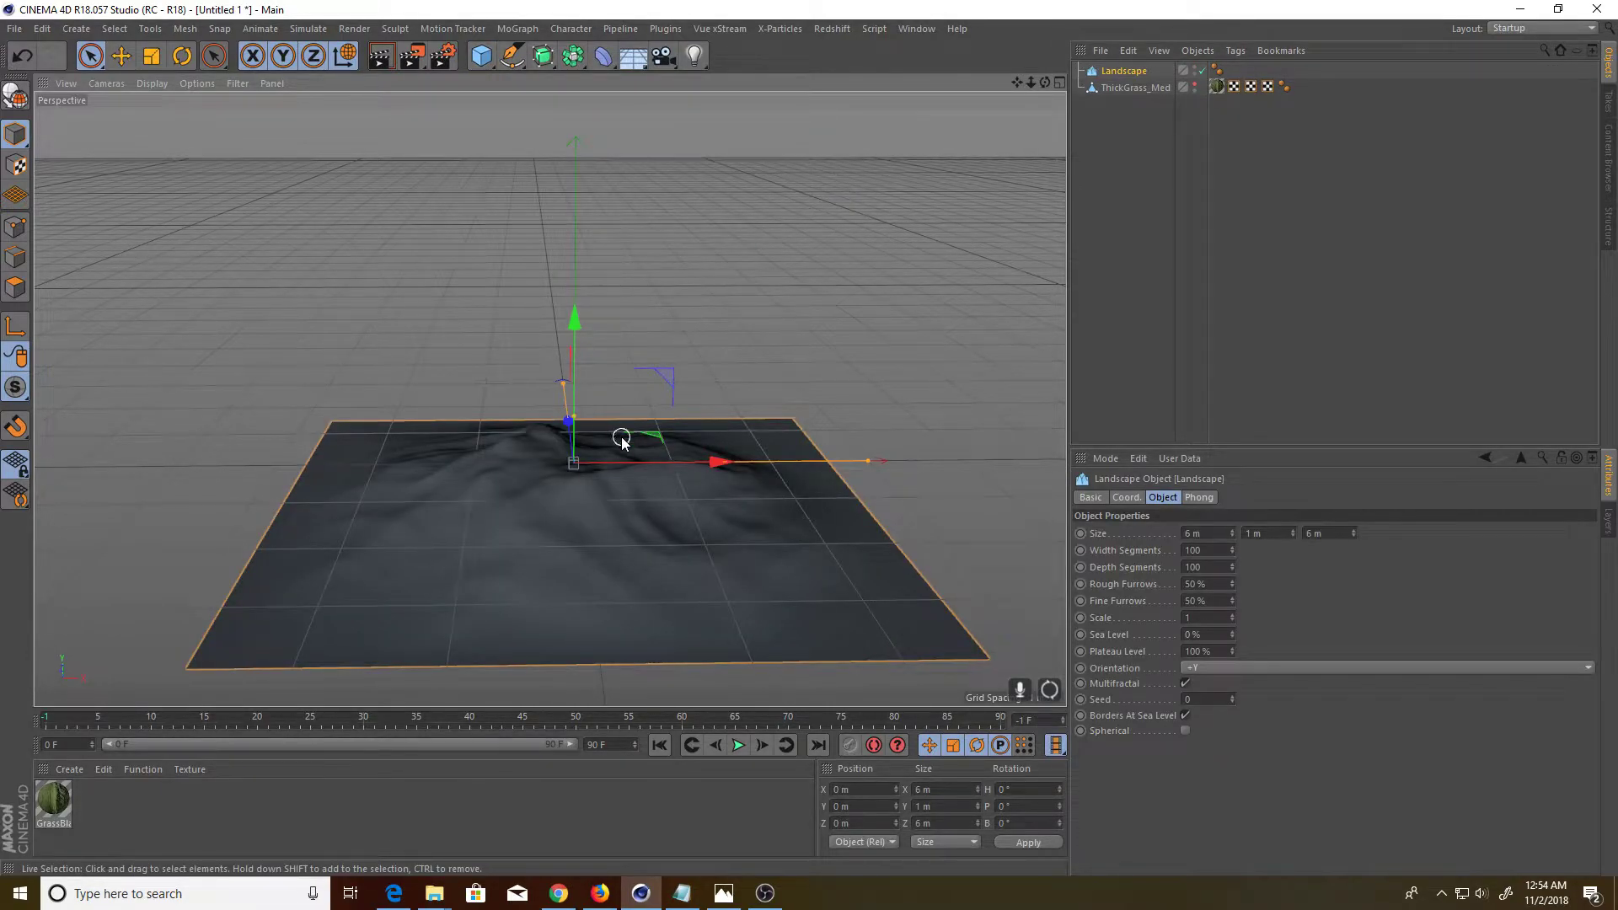
{"action": "key", "text": "t"}
{"action": "left_click_drag", "start_coordinate": [639, 471], "coordinate": [443, 508]}
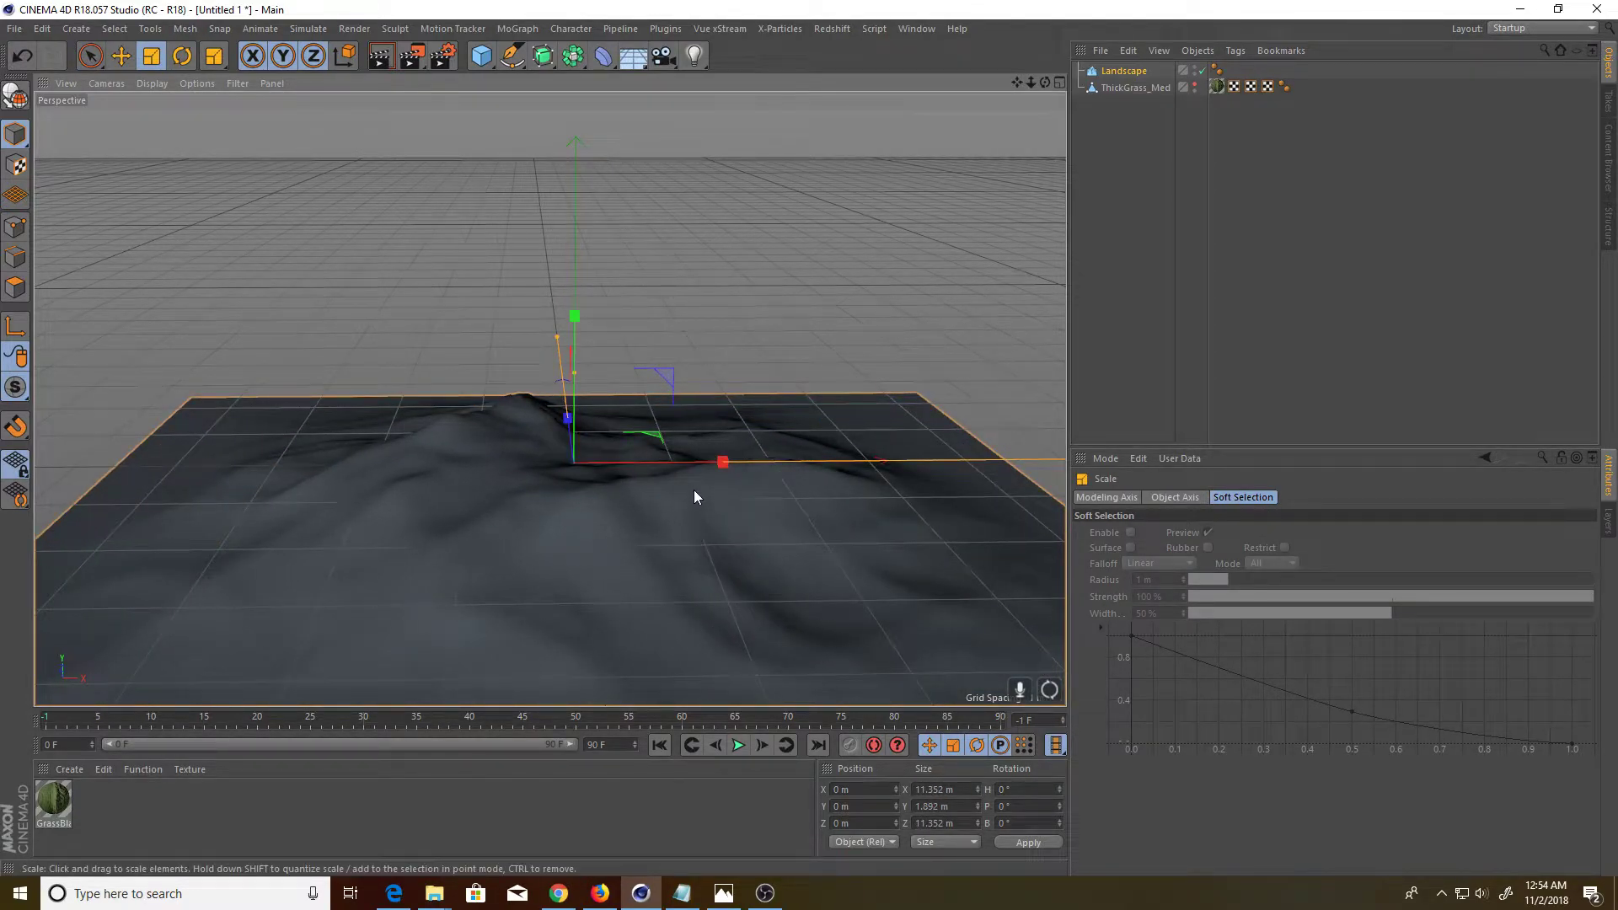
{"action": "mouse_move", "coordinate": [700, 469]}
{"action": "left_mouse_down"}
{"action": "mouse_move", "coordinate": [933, 457]}
{"action": "mouse_move", "coordinate": [831, 524]}
{"action": "mouse_move", "coordinate": [901, 520]}
{"action": "mouse_move", "coordinate": [824, 550]}
{"action": "mouse_move", "coordinate": [729, 432]}
{"action": "mouse_move", "coordinate": [757, 532]}
{"action": "left_mouse_up"}
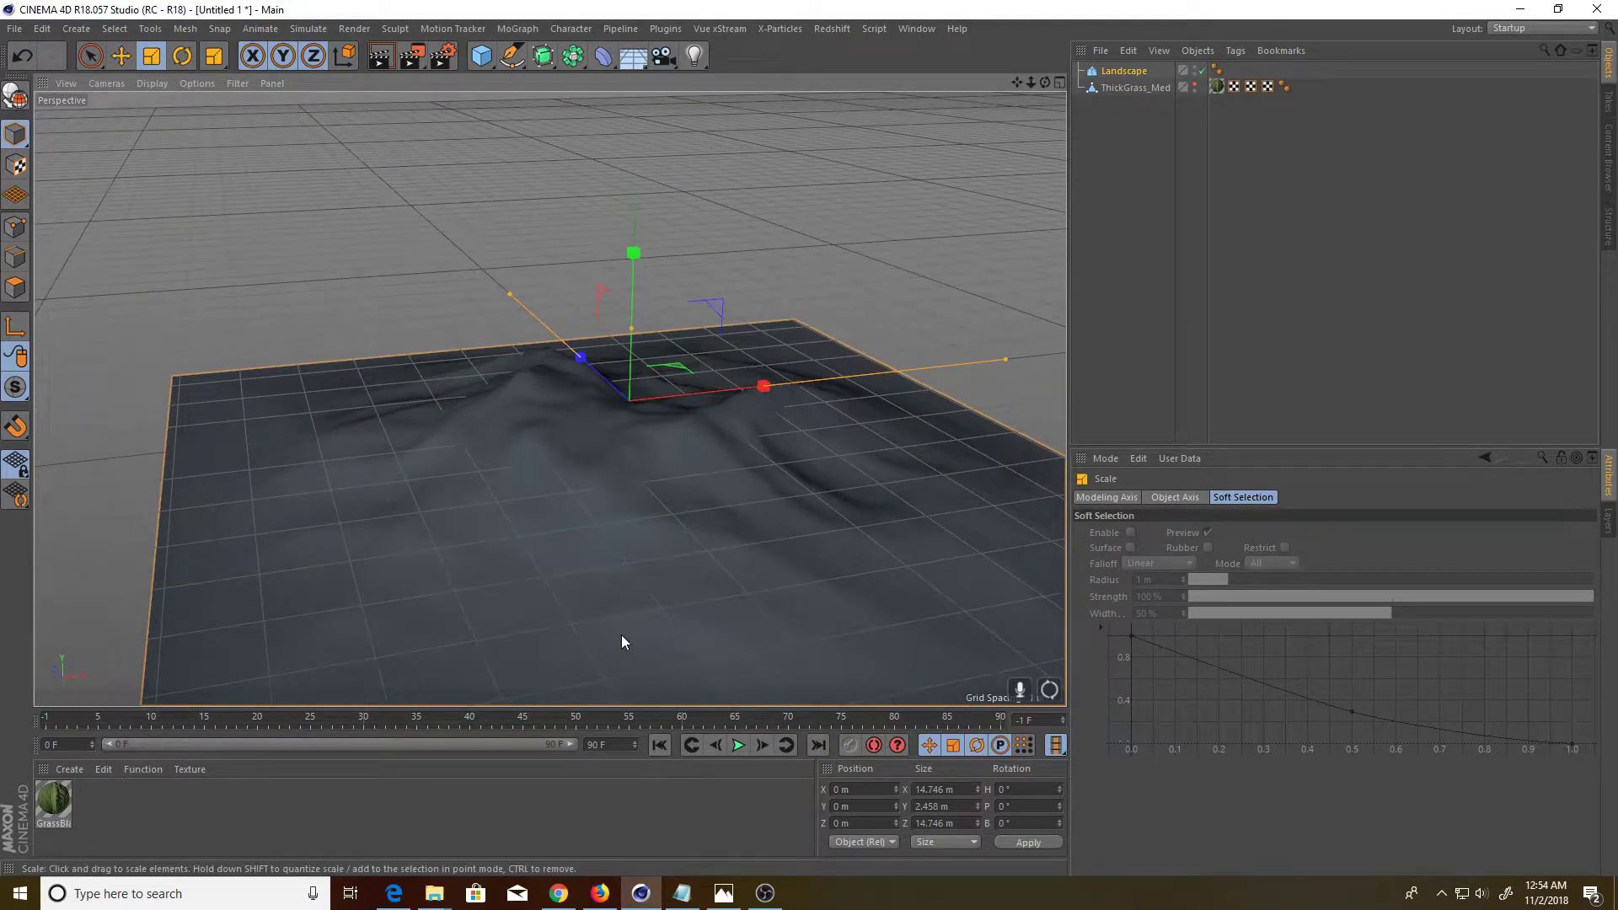
{"action": "mouse_move", "coordinate": [663, 564]}
{"action": "left_mouse_down", "text": "alt"}
{"action": "mouse_move", "coordinate": [620, 520]}
{"action": "mouse_move", "coordinate": [754, 525]}
{"action": "mouse_move", "coordinate": [535, 578]}
{"action": "mouse_move", "coordinate": [691, 530]}
{"action": "mouse_move", "coordinate": [549, 534]}
{"action": "left_mouse_up", "text": "alt"}
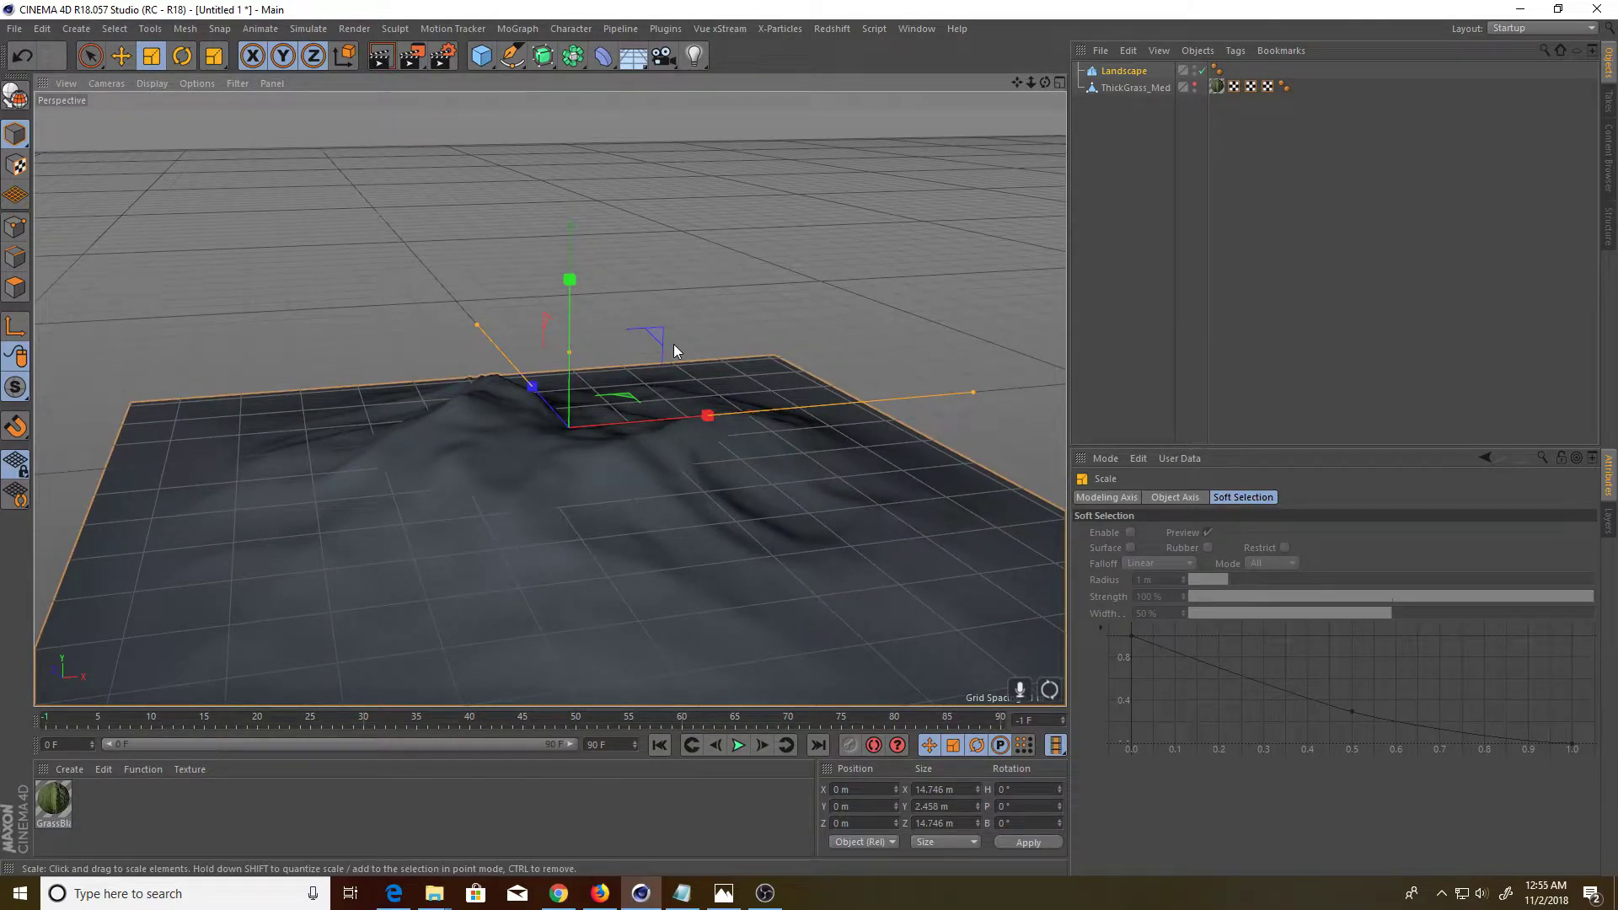
{"action": "key", "text": "ctrl+z"}
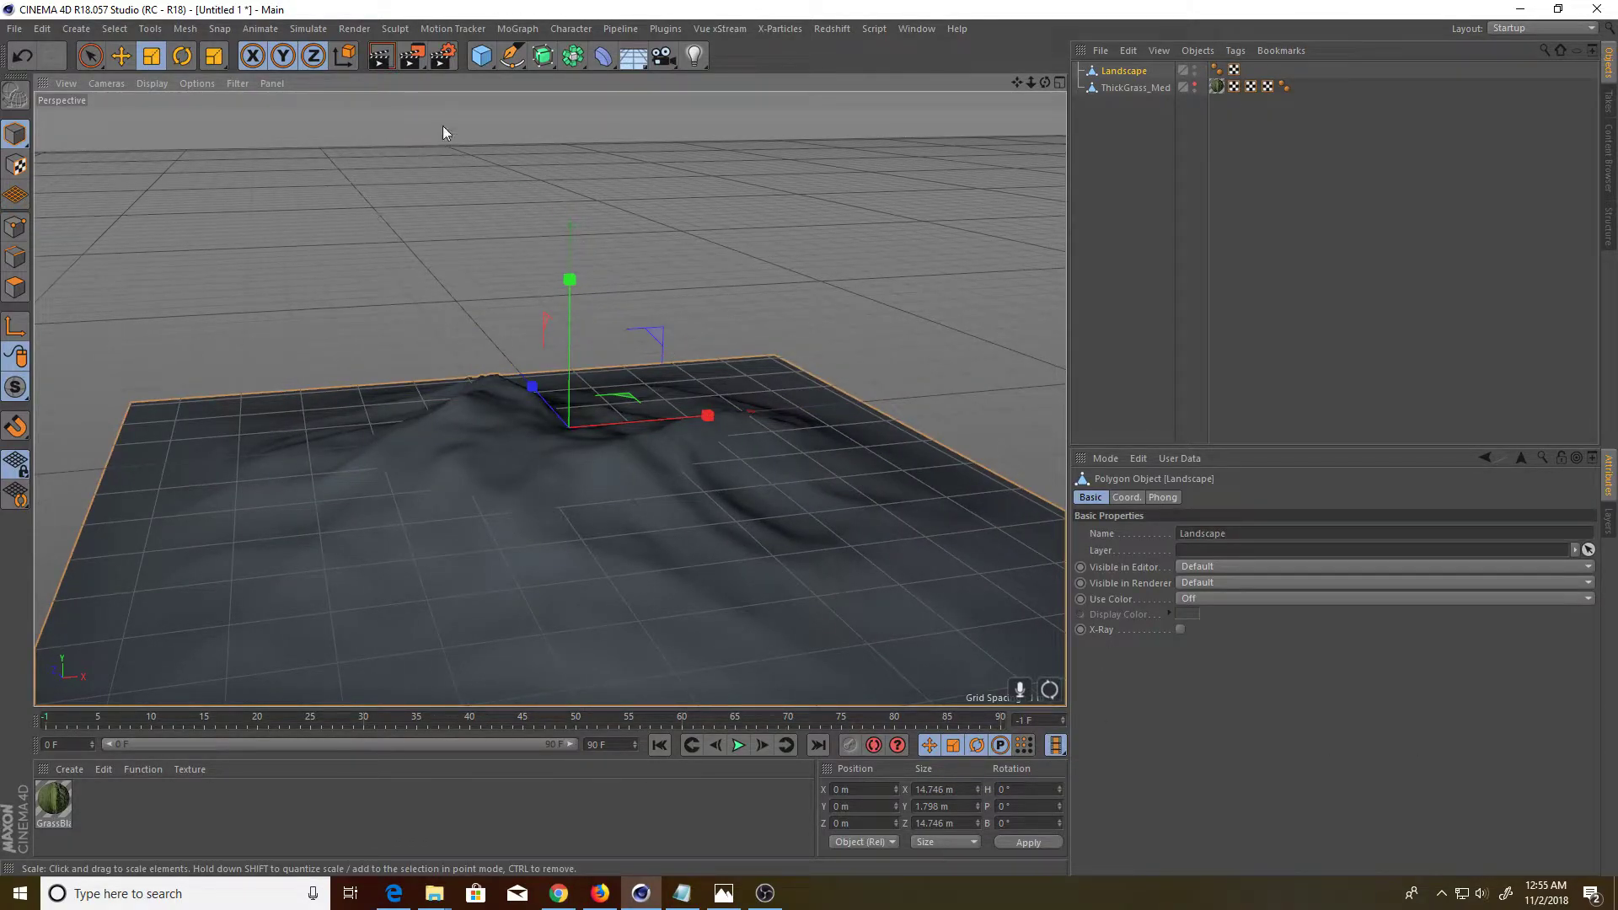
Paint a cluster of hair guides onto the landscape slope with Add Guides
{"action": "left_click", "coordinate": [304, 30]}
{"action": "mouse_move", "coordinate": [316, 202]}
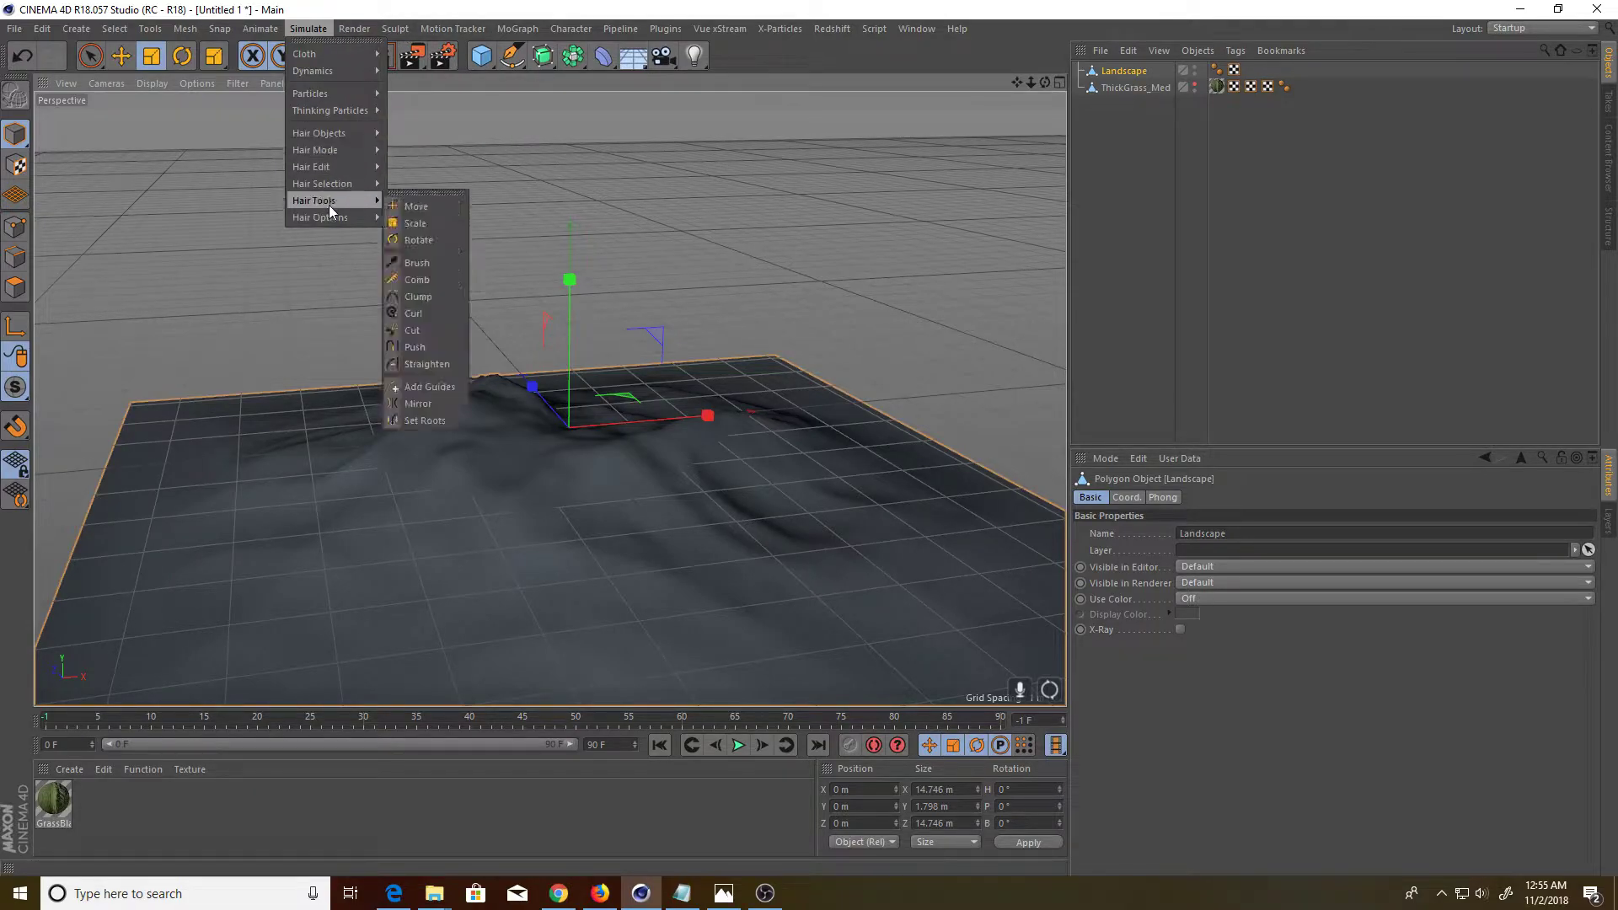
{"action": "left_click", "coordinate": [428, 386]}
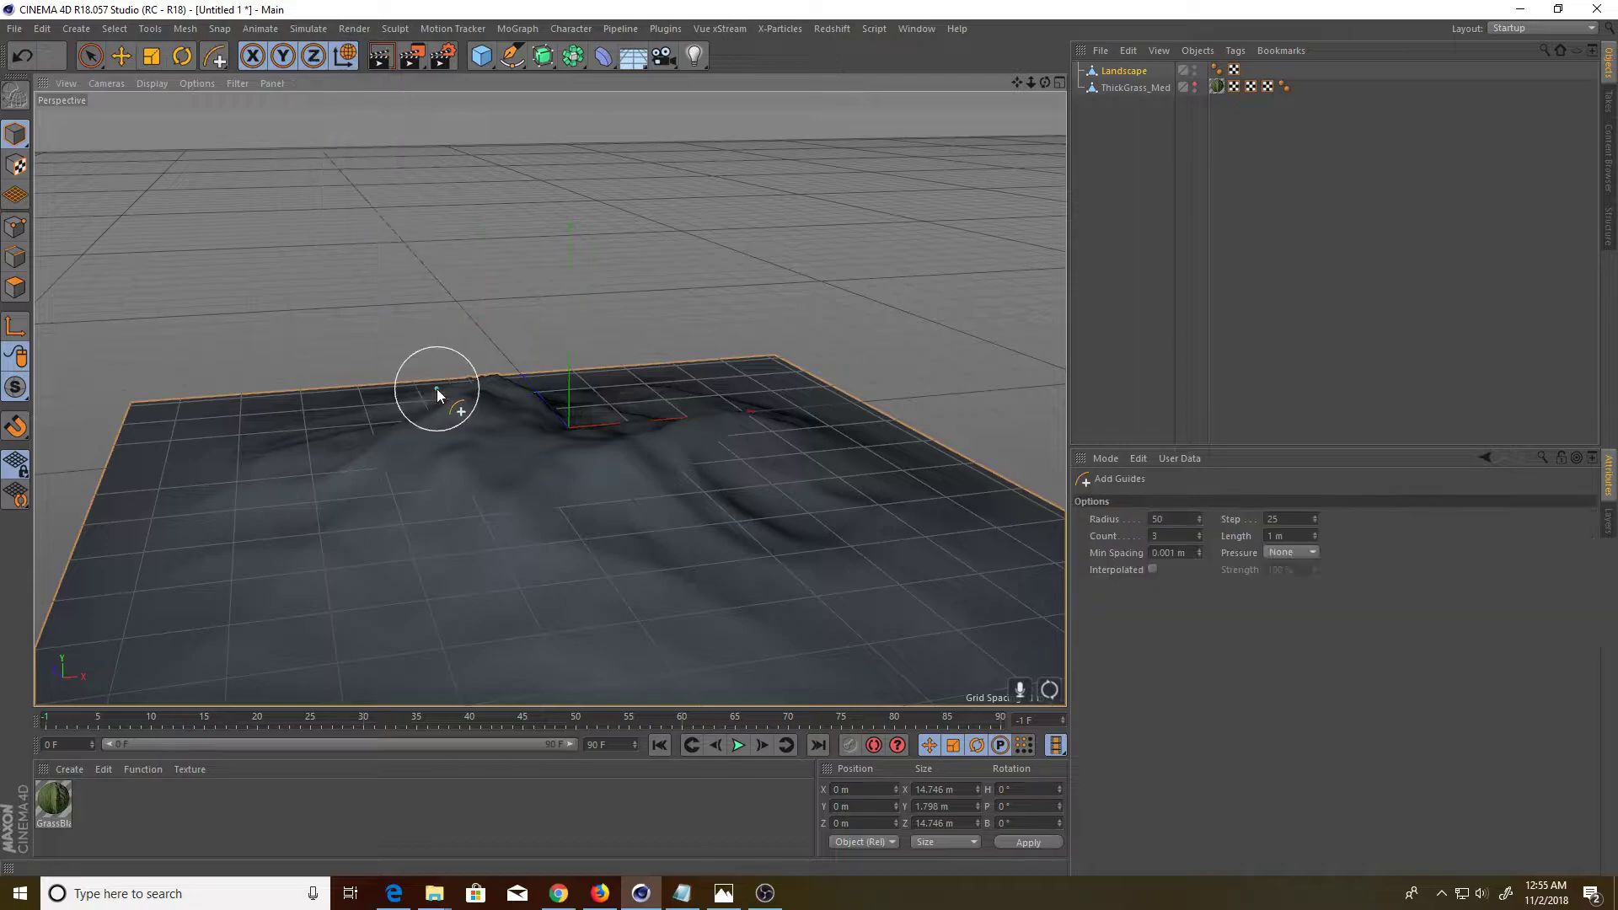
{"action": "mouse_move", "coordinate": [537, 503]}
{"action": "left_mouse_down", "text": "alt"}
{"action": "mouse_move", "coordinate": [692, 553]}
{"action": "mouse_move", "coordinate": [640, 552]}
{"action": "mouse_move", "coordinate": [600, 582]}
{"action": "mouse_move", "coordinate": [781, 468]}
{"action": "mouse_move", "coordinate": [702, 509]}
{"action": "mouse_move", "coordinate": [722, 574]}
{"action": "mouse_move", "coordinate": [742, 560]}
{"action": "left_mouse_up", "text": "alt"}
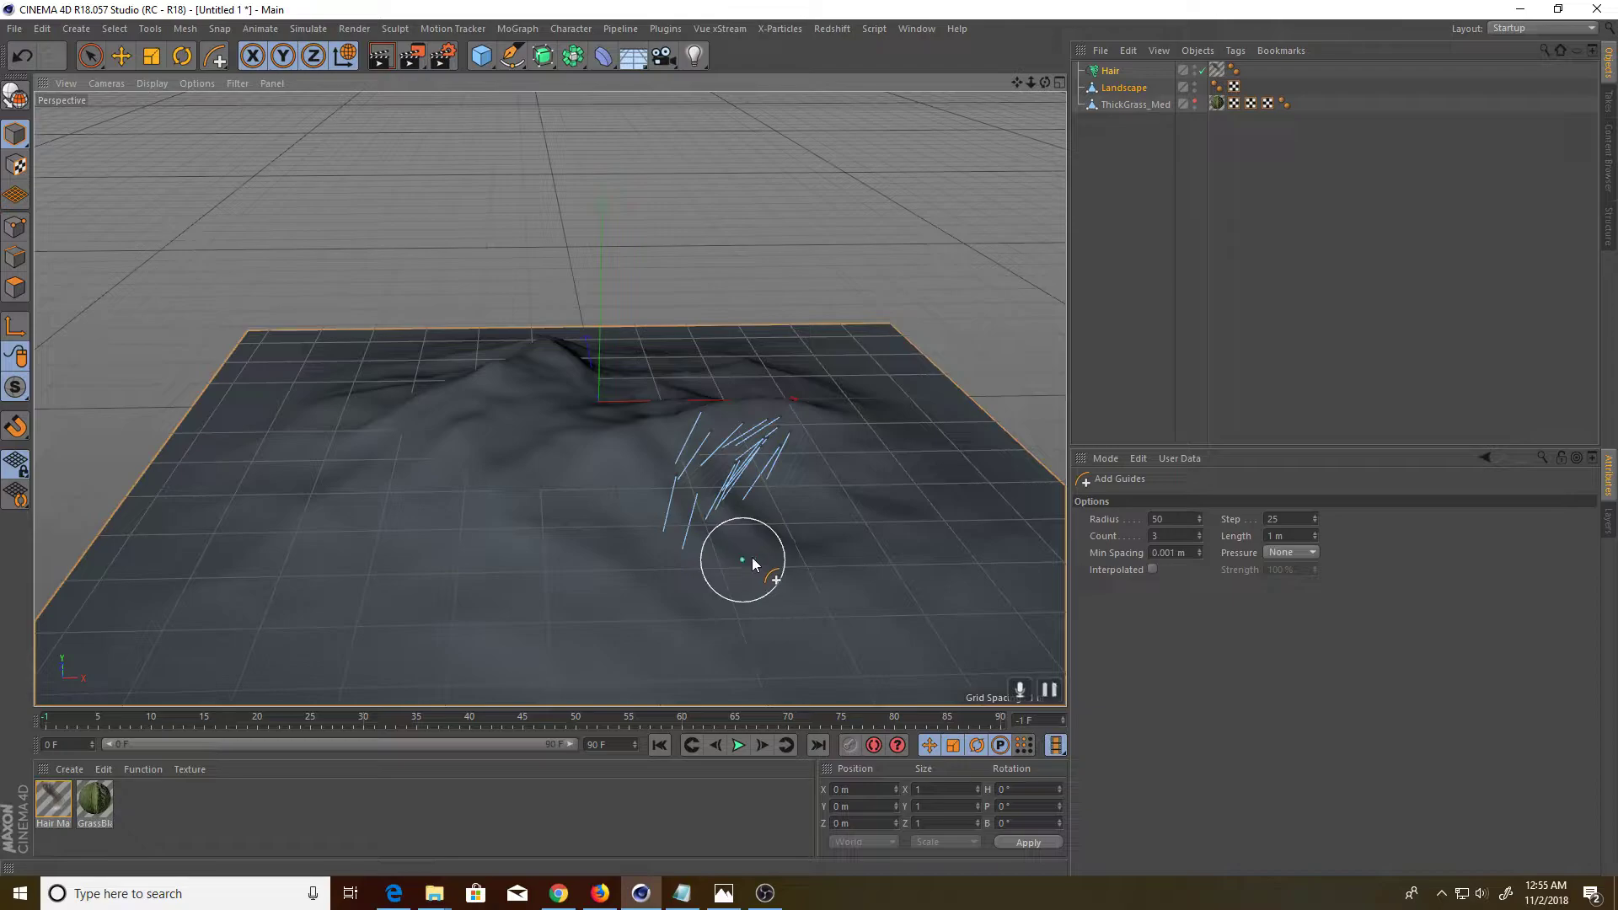
Disable the Hair object's dynamics and set it to generate Spline hairs
{"action": "left_click", "coordinate": [1123, 88]}
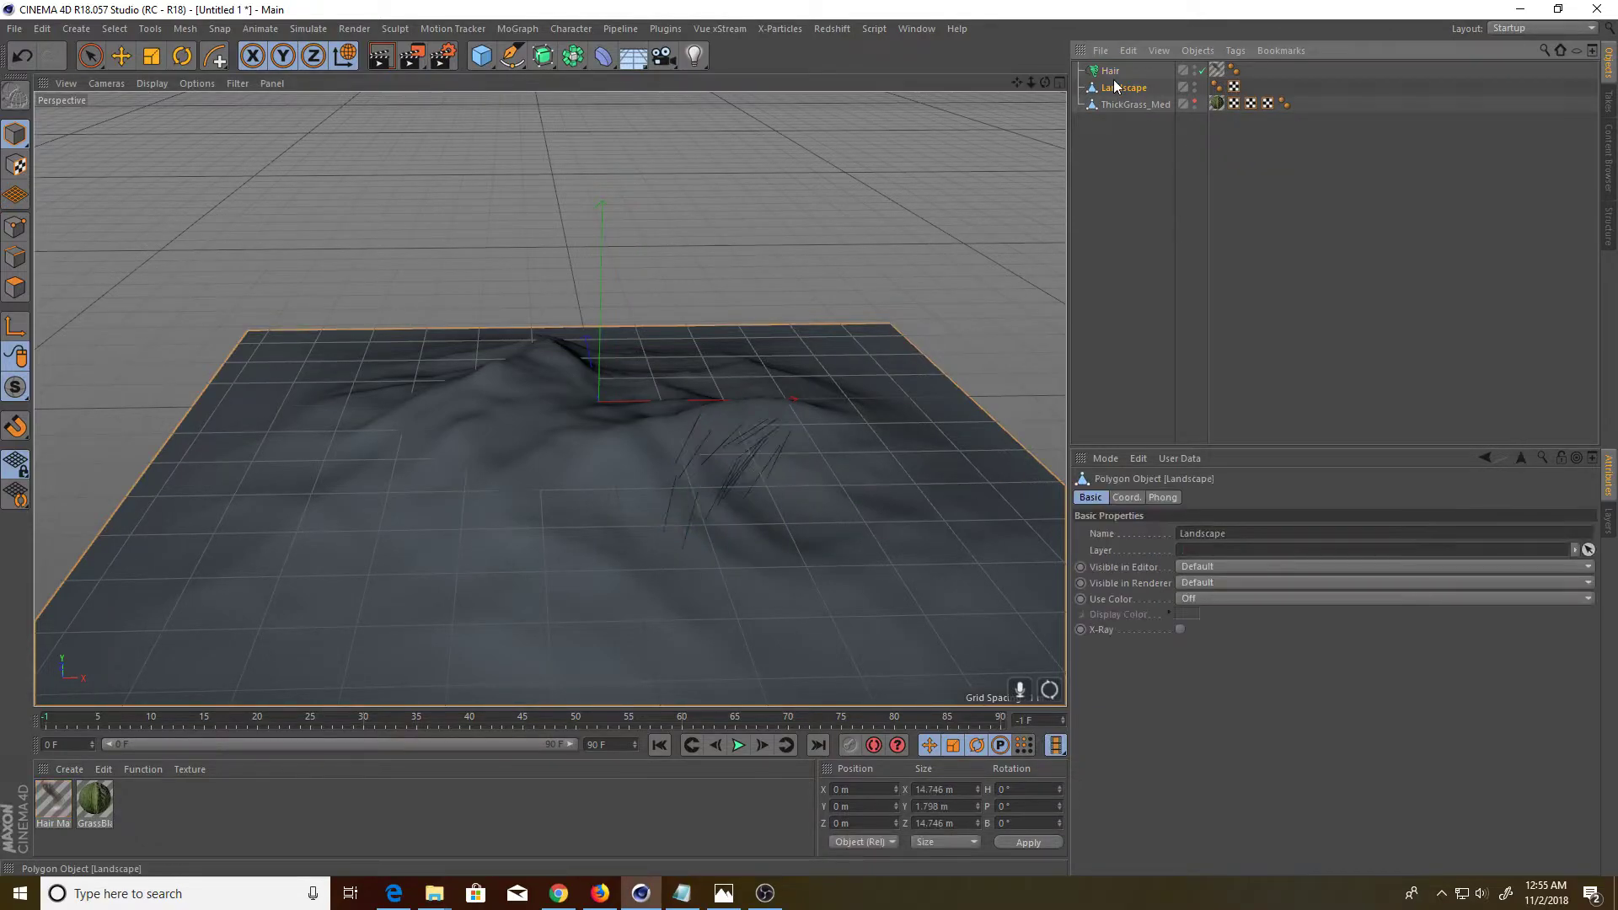
{"action": "left_click", "coordinate": [1109, 72]}
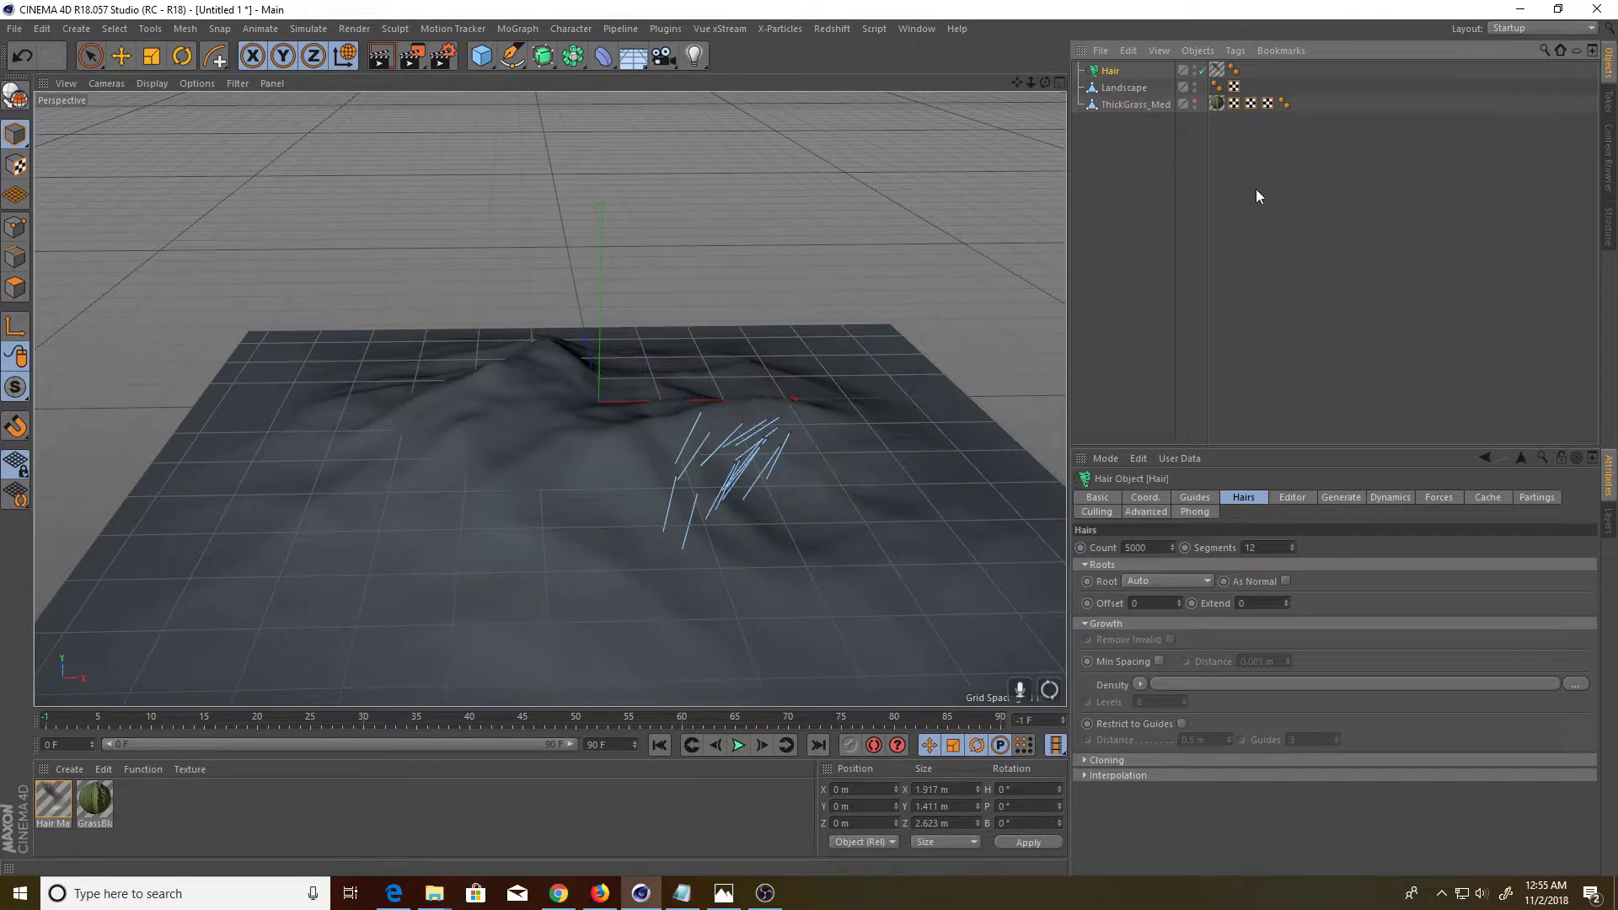
{"action": "left_click", "coordinate": [1386, 500]}
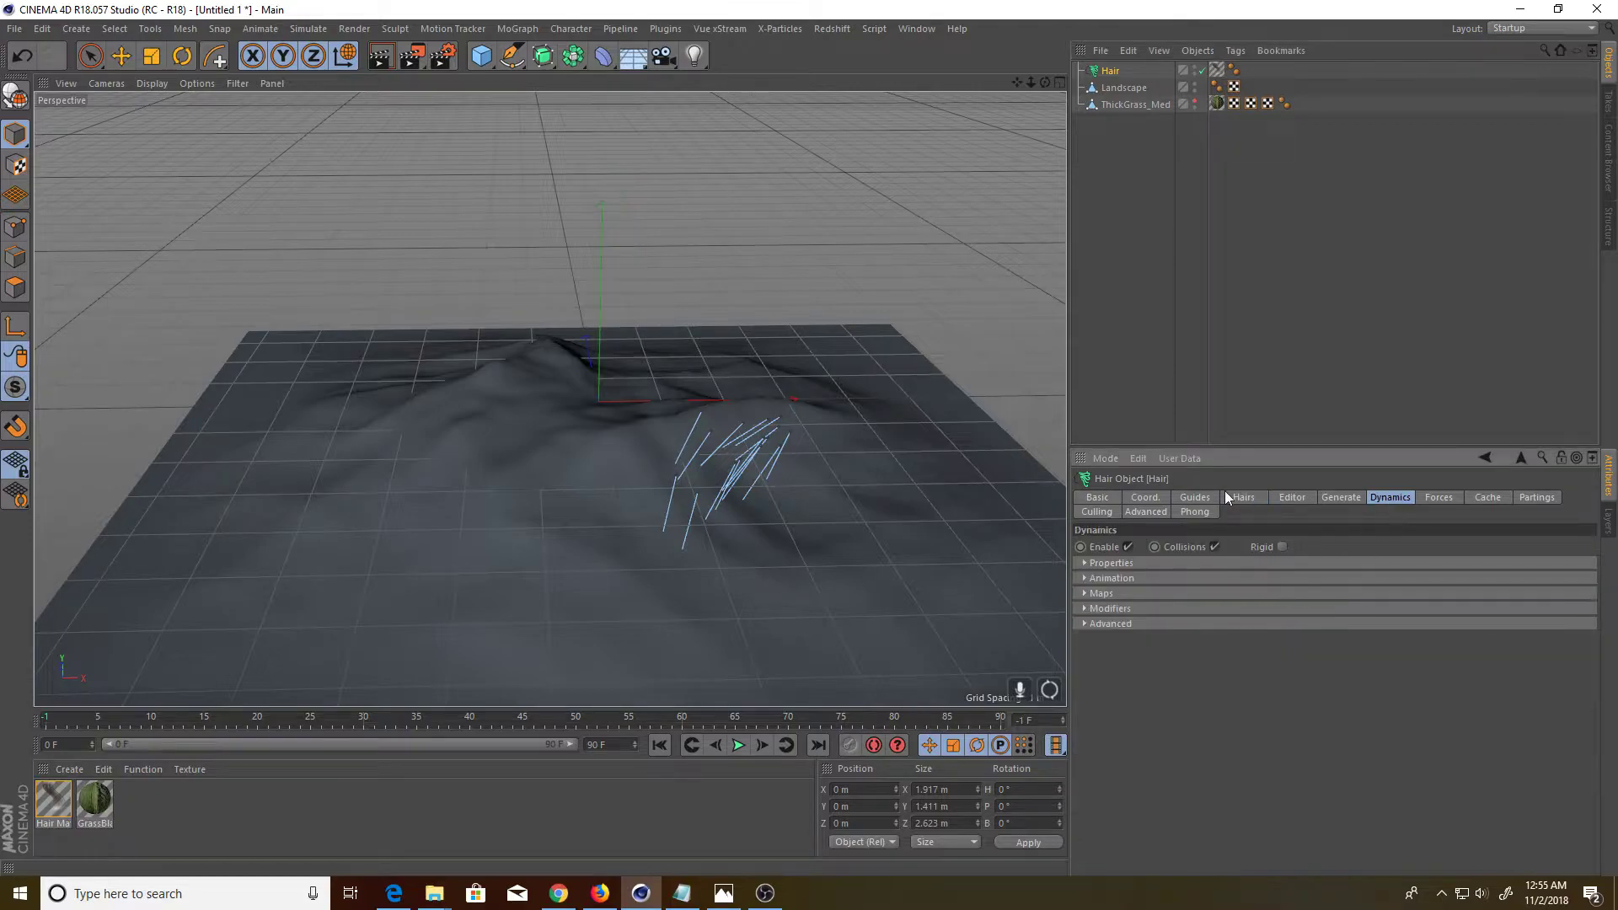
{"action": "left_click", "coordinate": [1128, 548]}
{"action": "left_click", "coordinate": [1345, 501]}
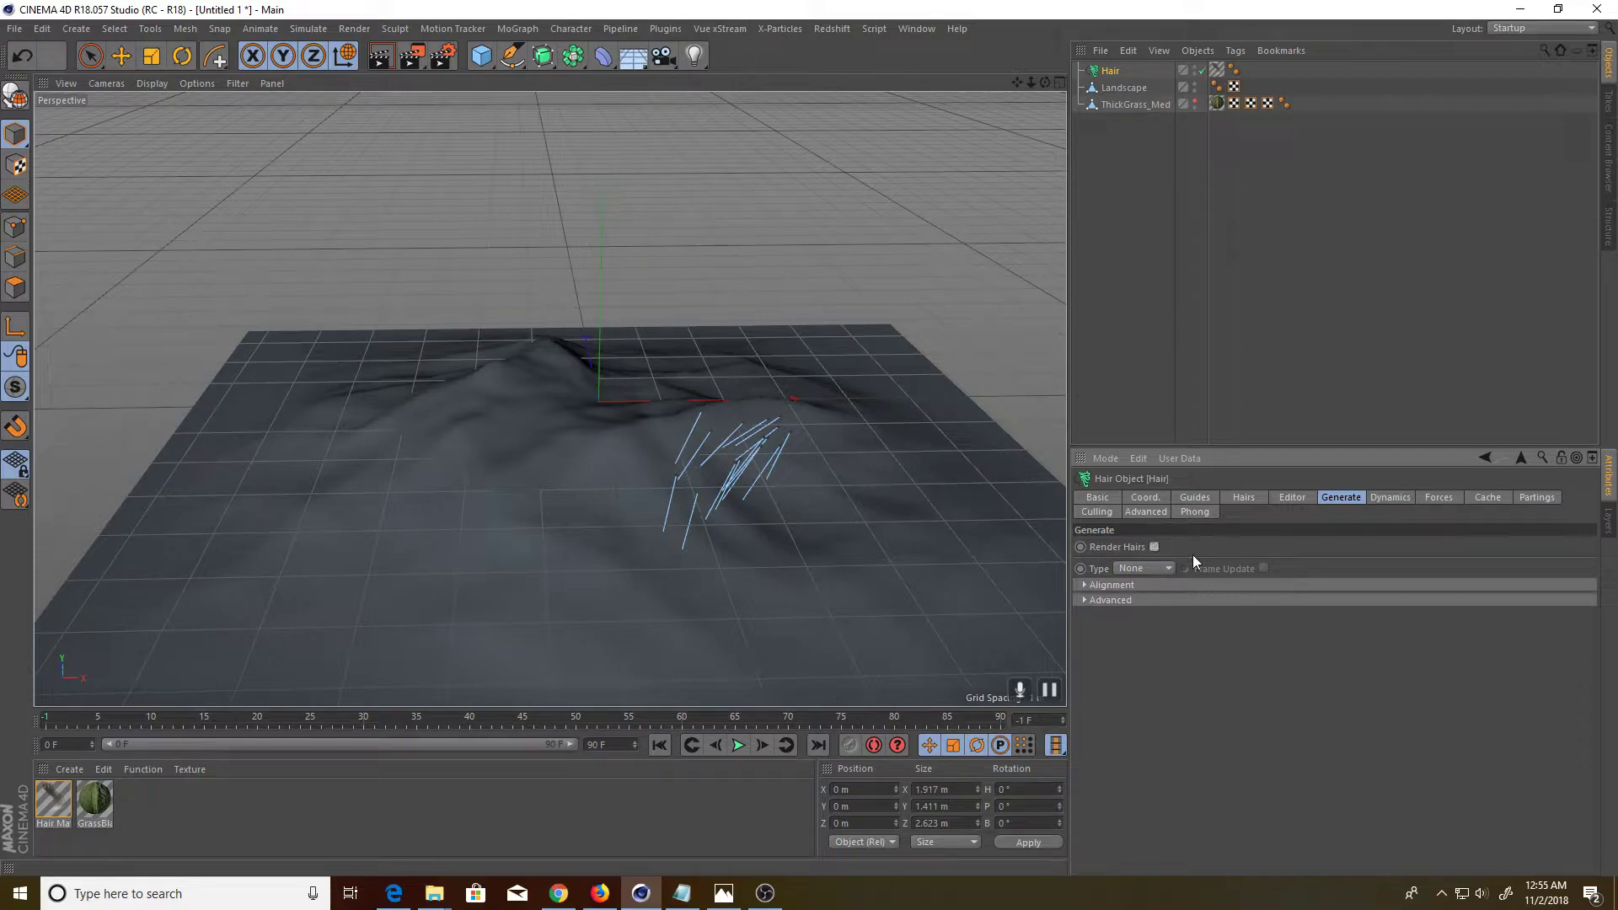
{"action": "left_click", "coordinate": [1162, 571]}
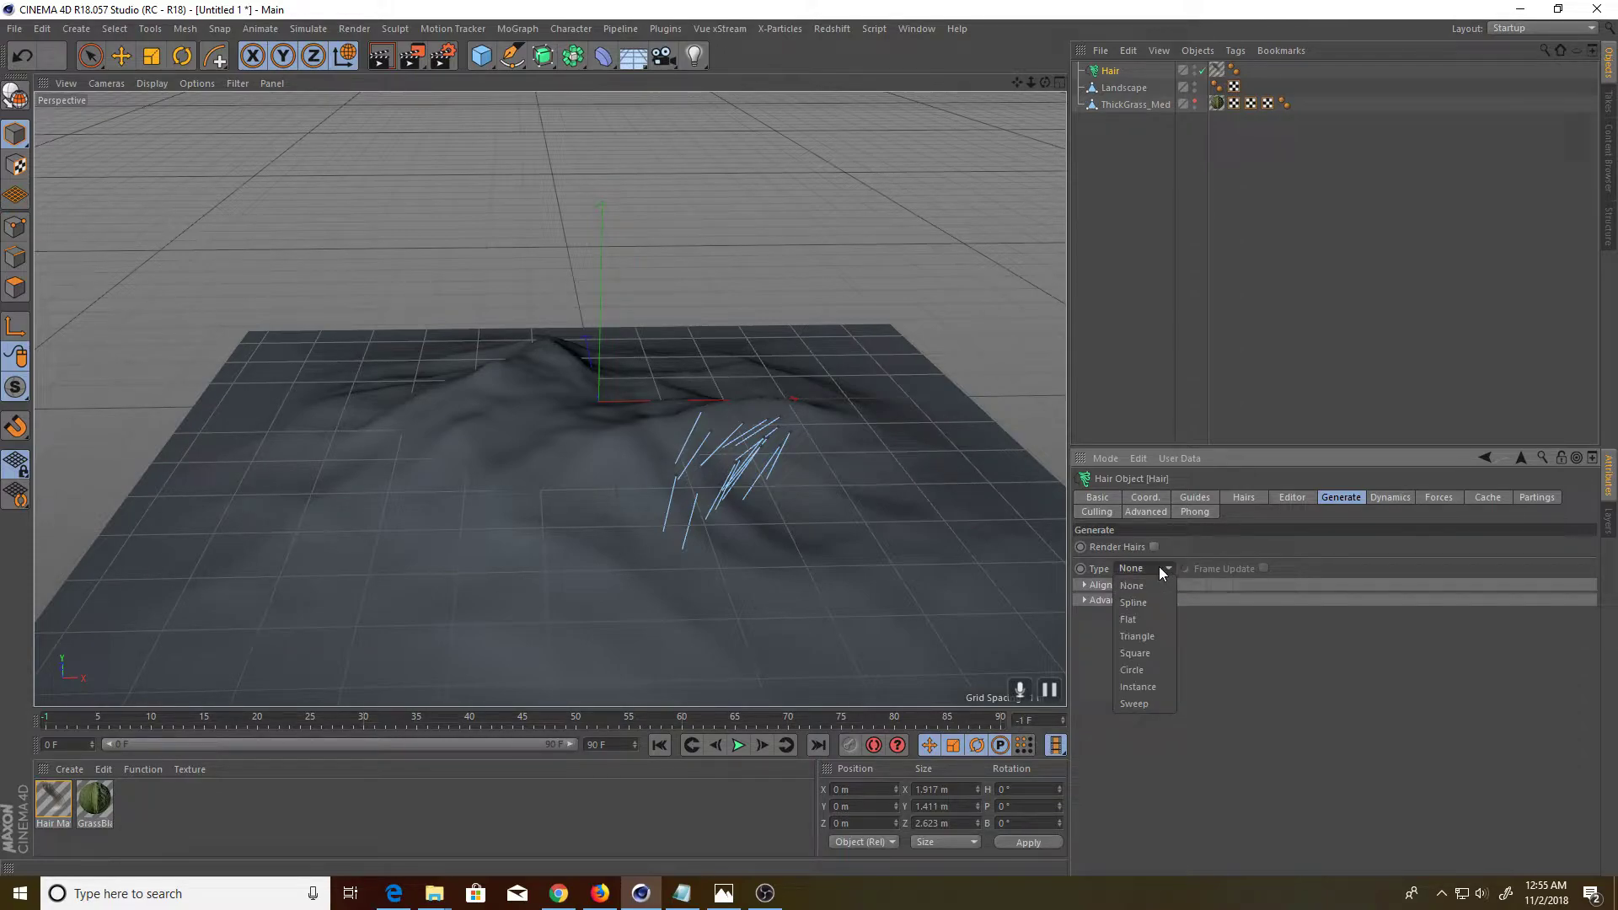
{"action": "left_click", "coordinate": [1141, 604]}
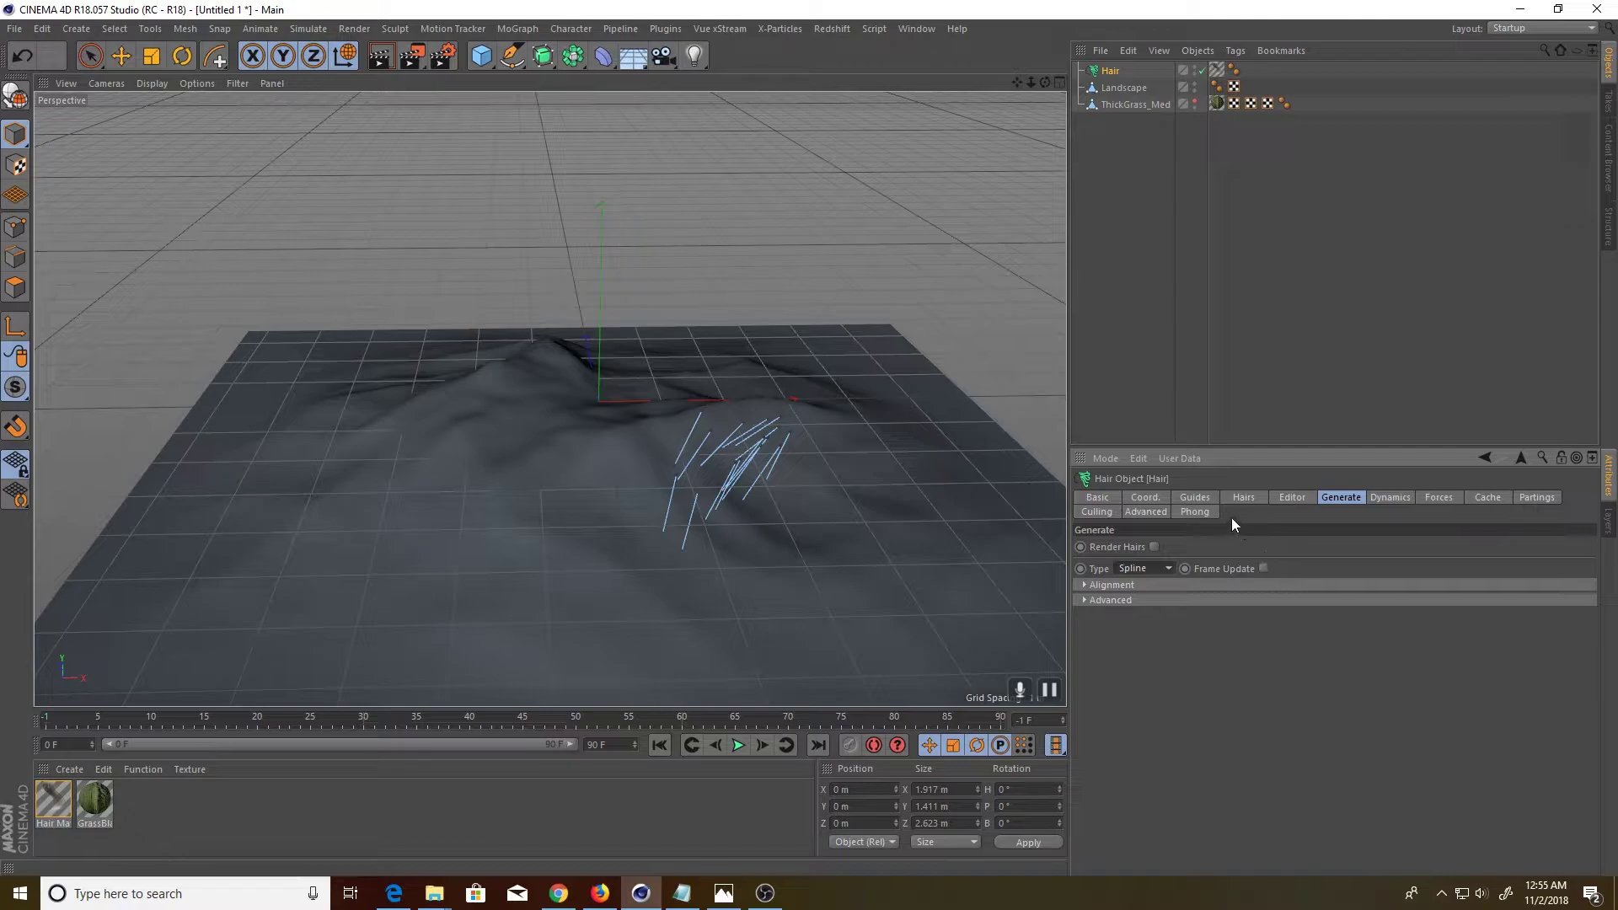
Set the Hair object's Root to As Guides
{"action": "left_click", "coordinate": [1241, 498]}
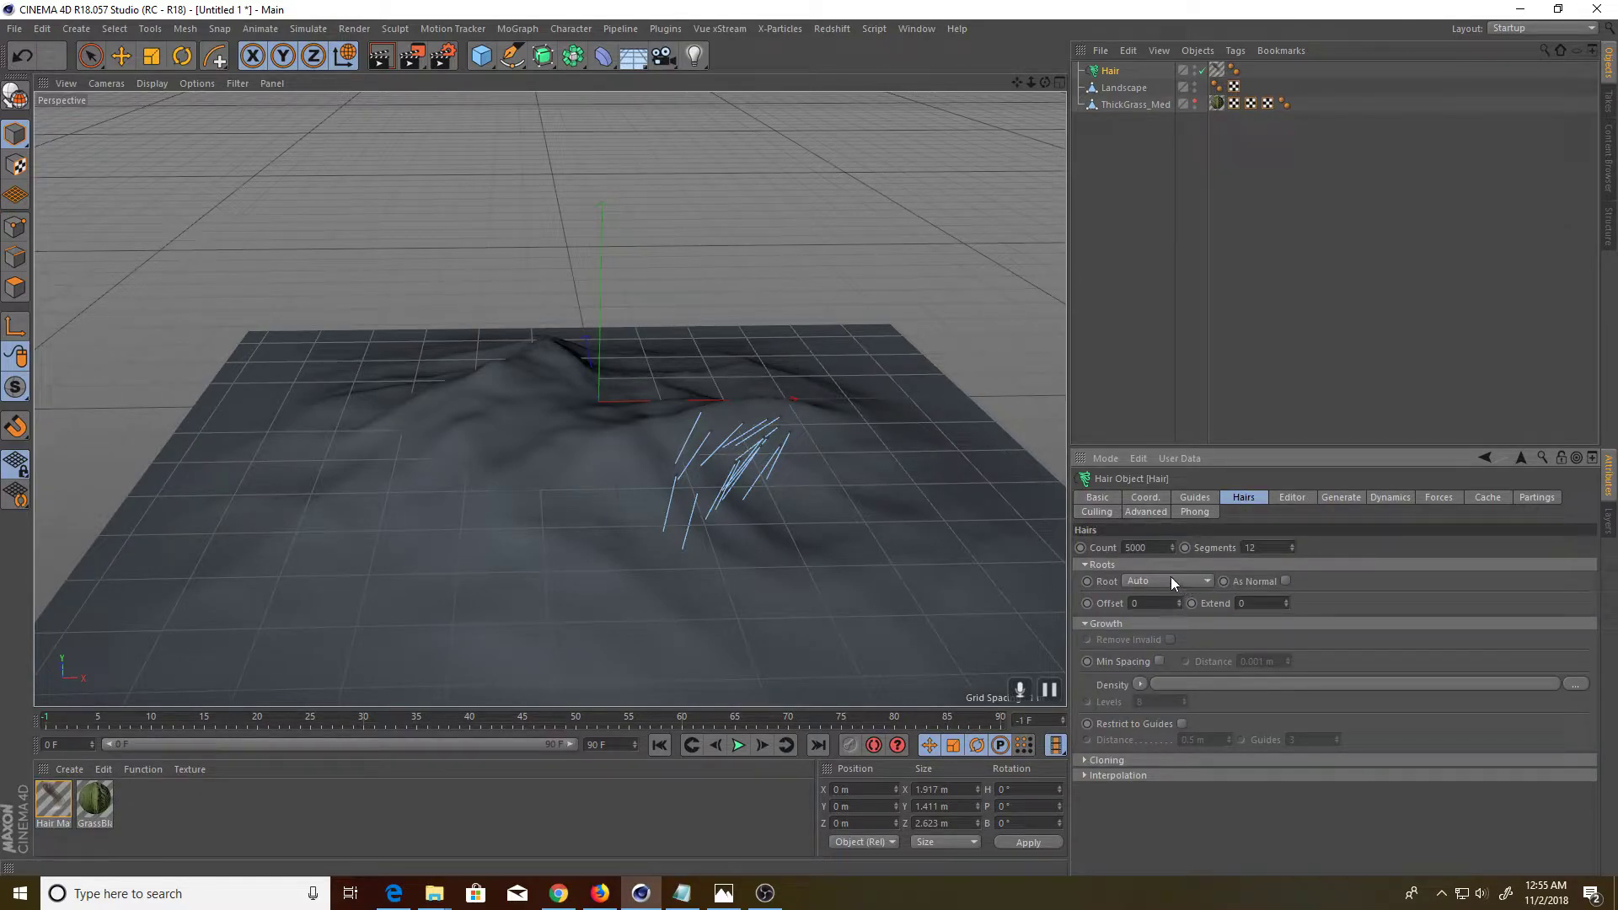
{"action": "left_click", "coordinate": [1156, 577]}
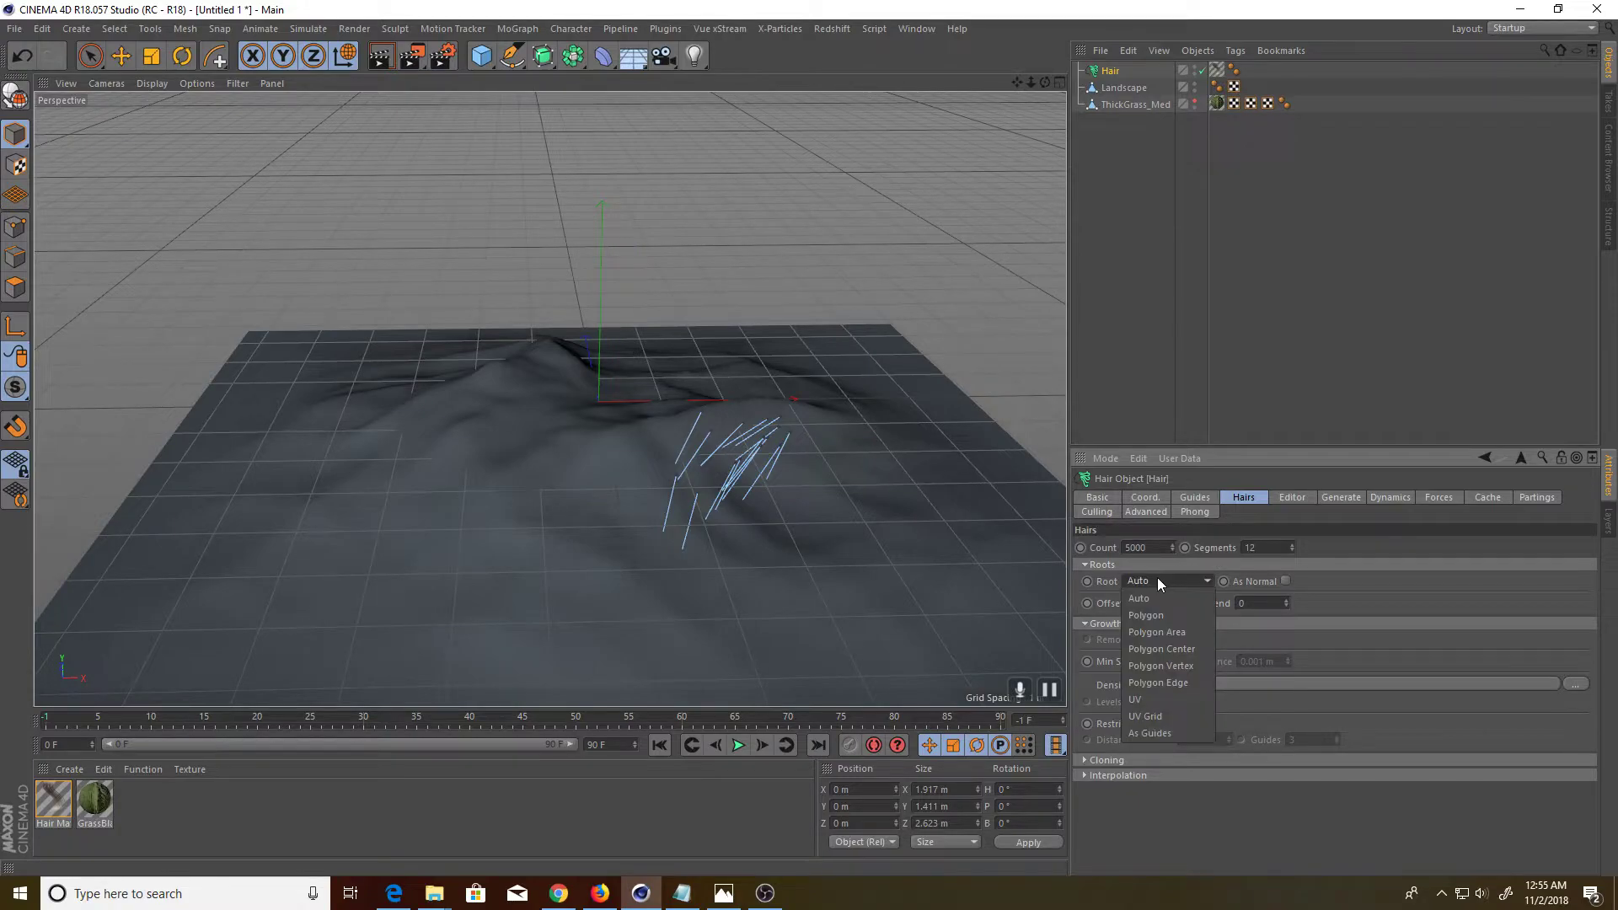
{"action": "left_click", "coordinate": [1177, 724]}
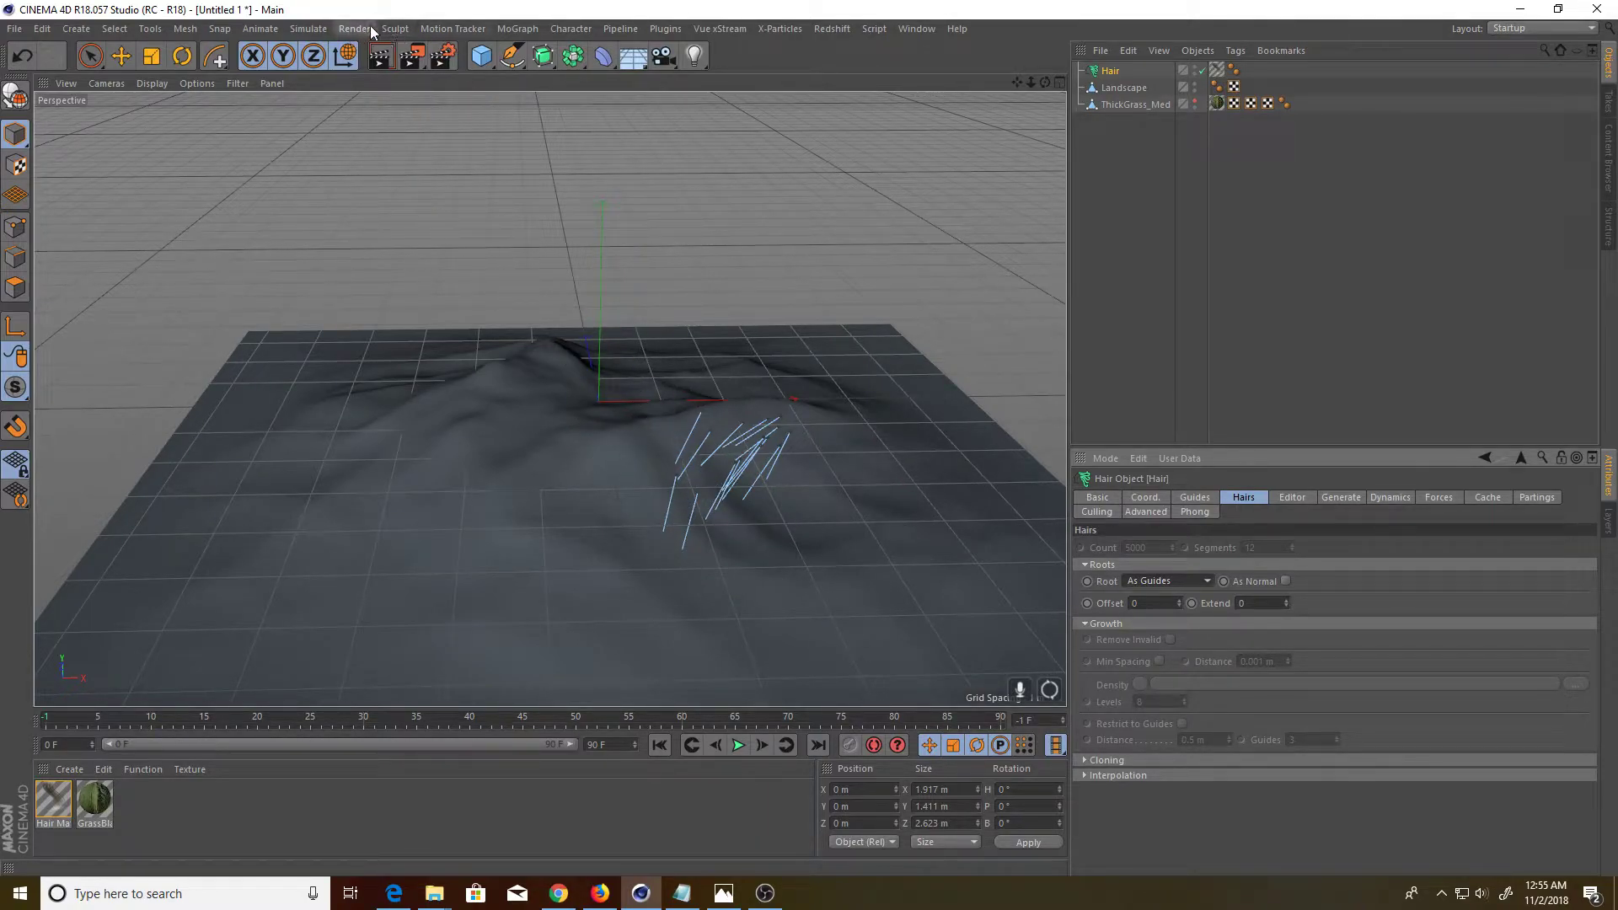
{"action": "left_click", "coordinate": [530, 27]}
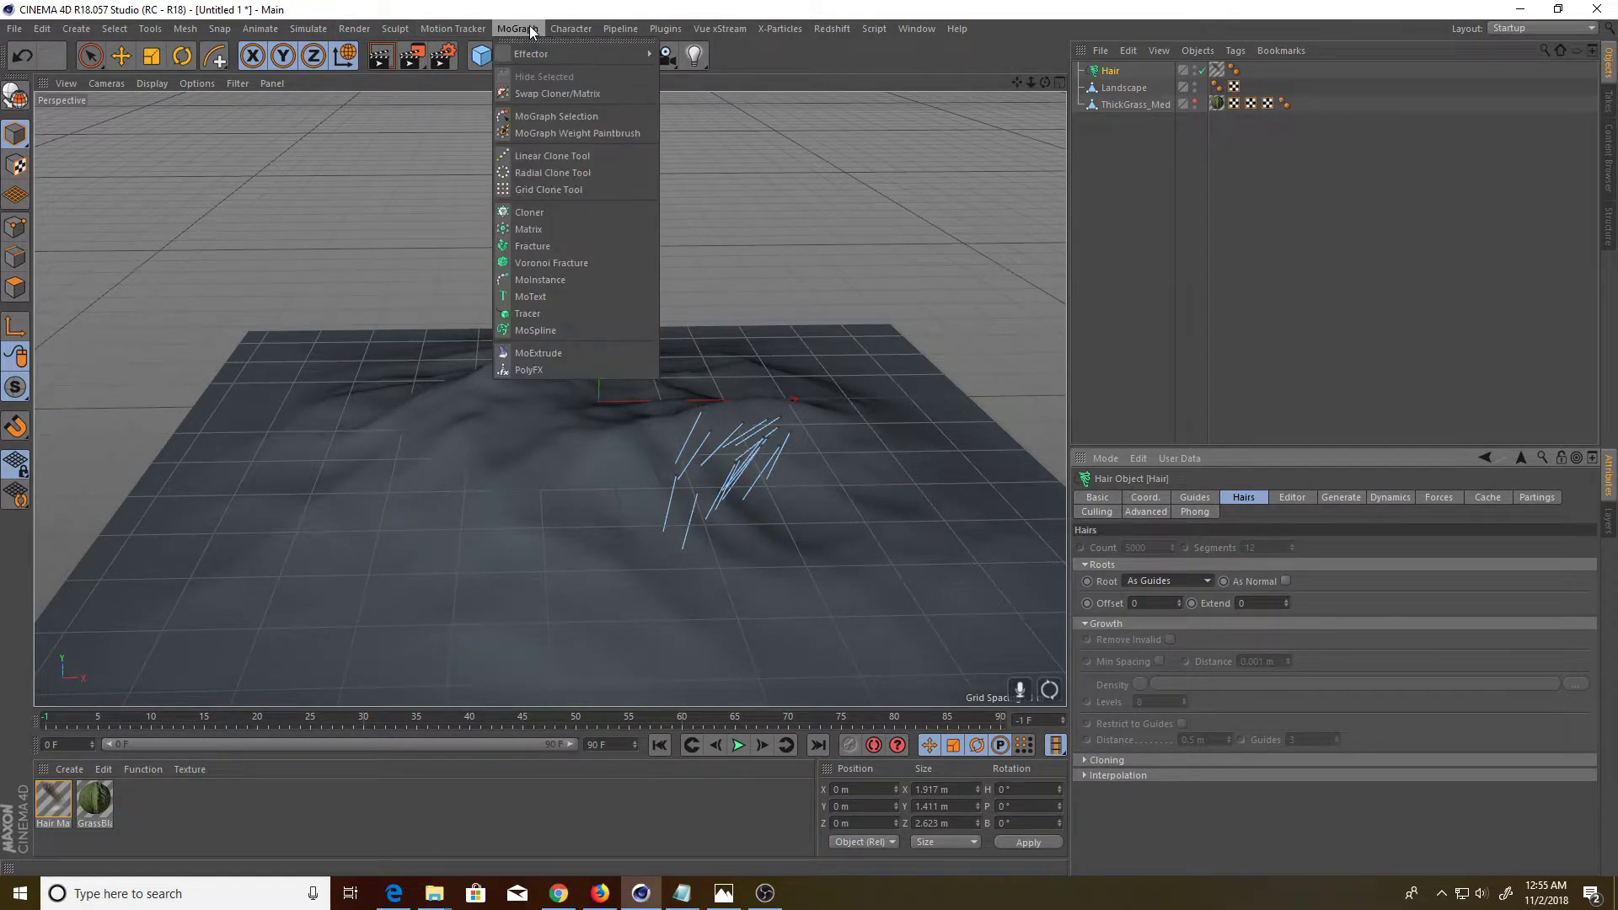
Add a Cloner, nest ThickGrass_Med inside it, and restore the clump's visibility
{"action": "left_click", "coordinate": [559, 209]}
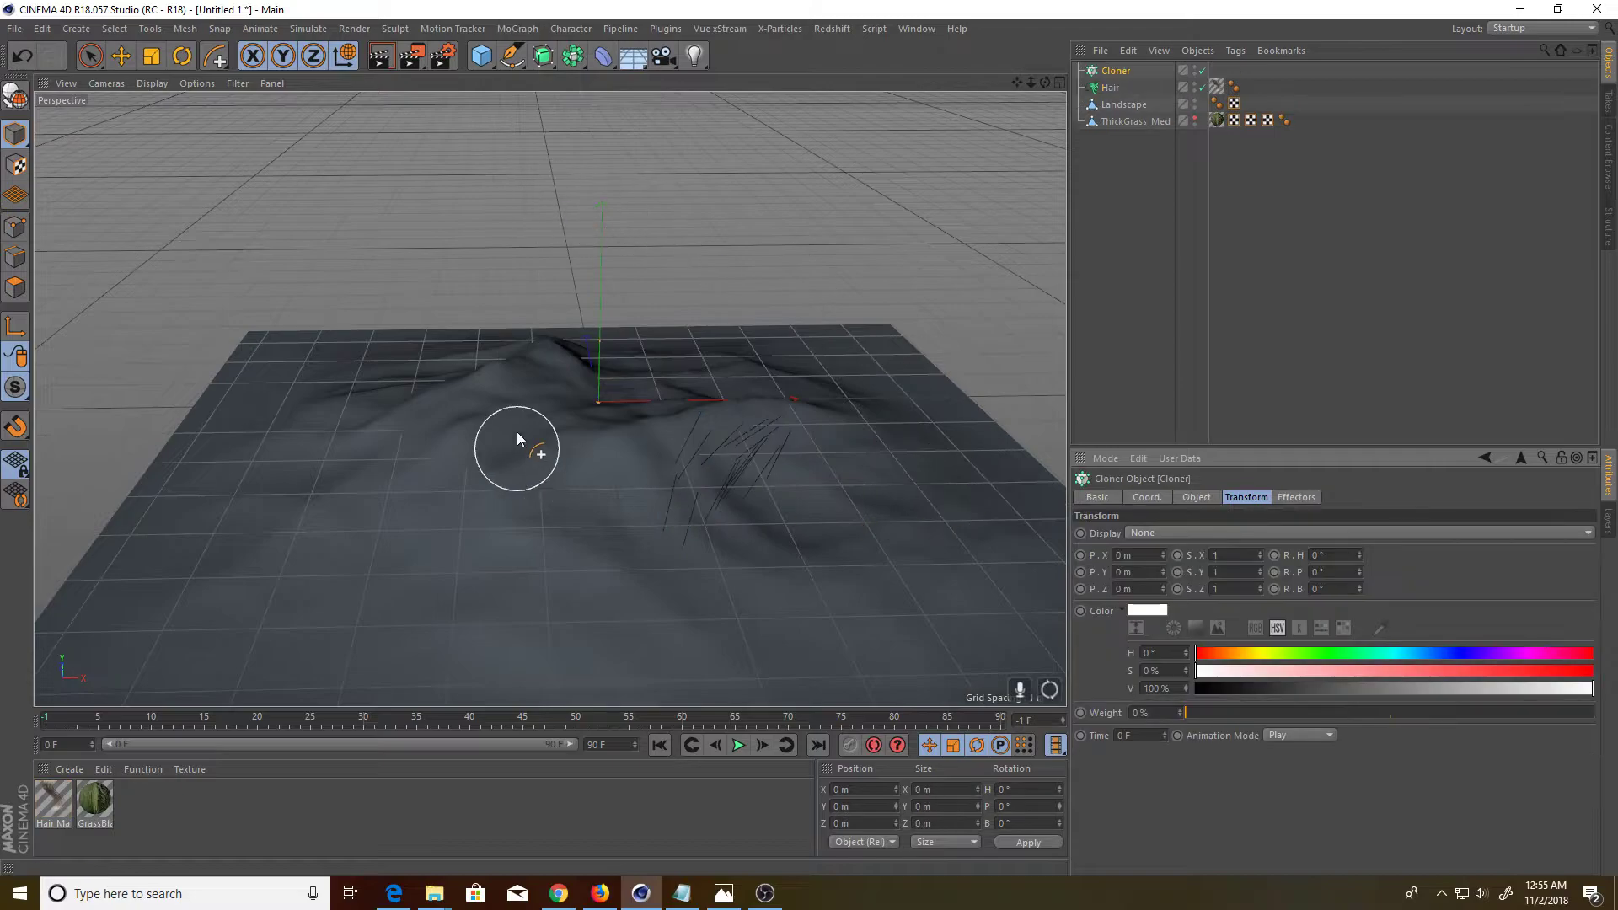
{"action": "left_click", "coordinate": [1110, 88]}
{"action": "left_click_drag", "start_coordinate": [1132, 119], "coordinate": [1119, 72]}
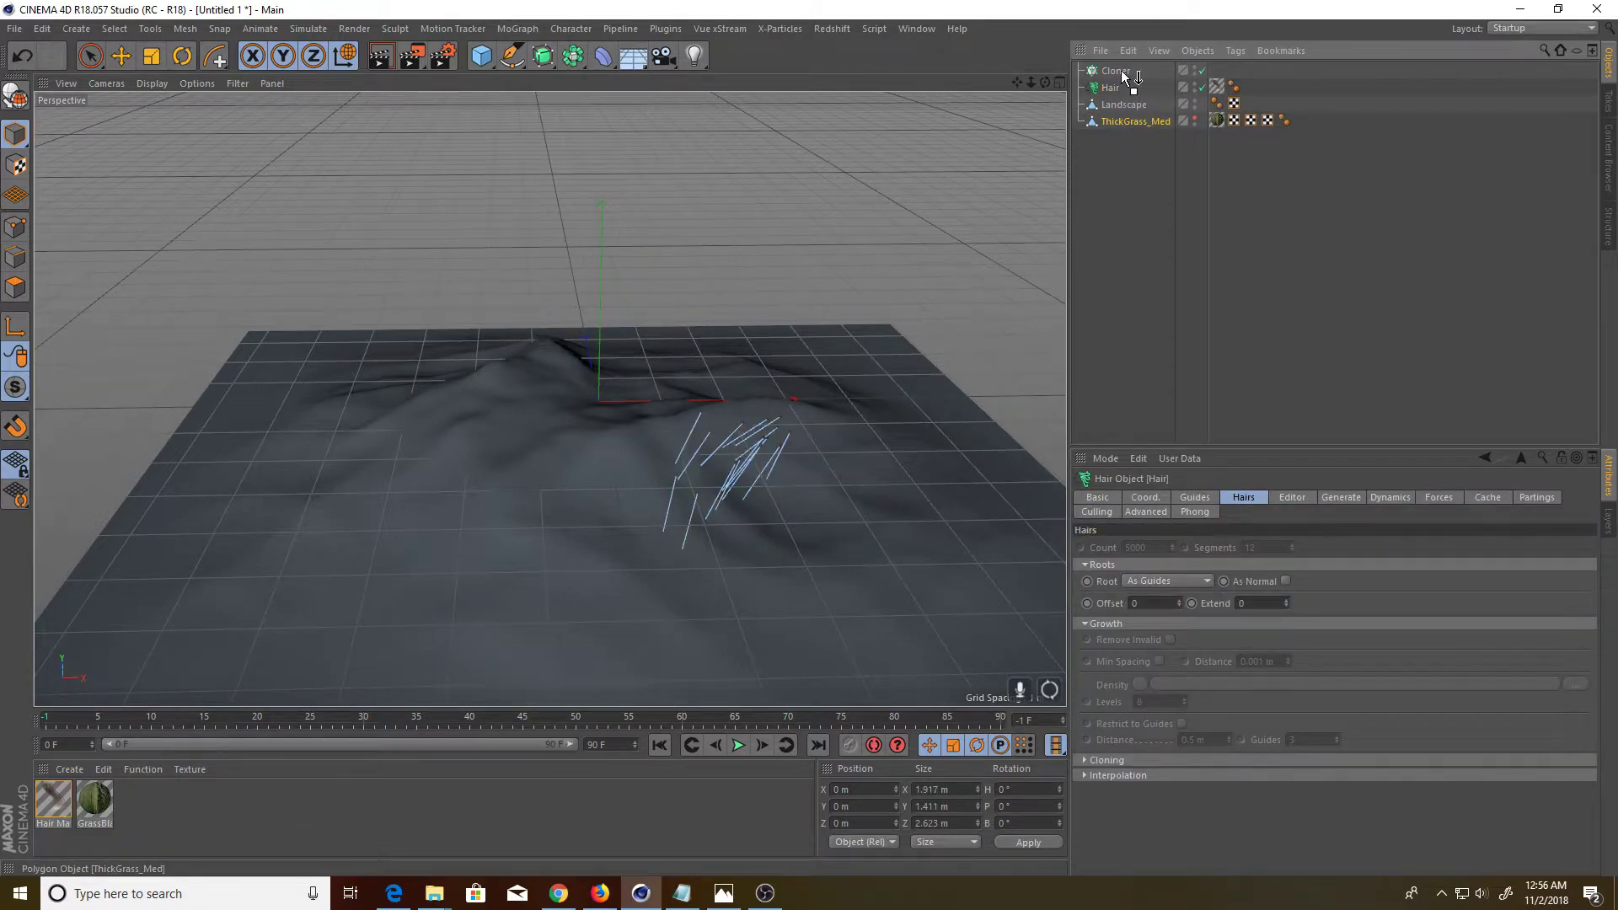
{"action": "left_click", "coordinate": [1203, 84]}
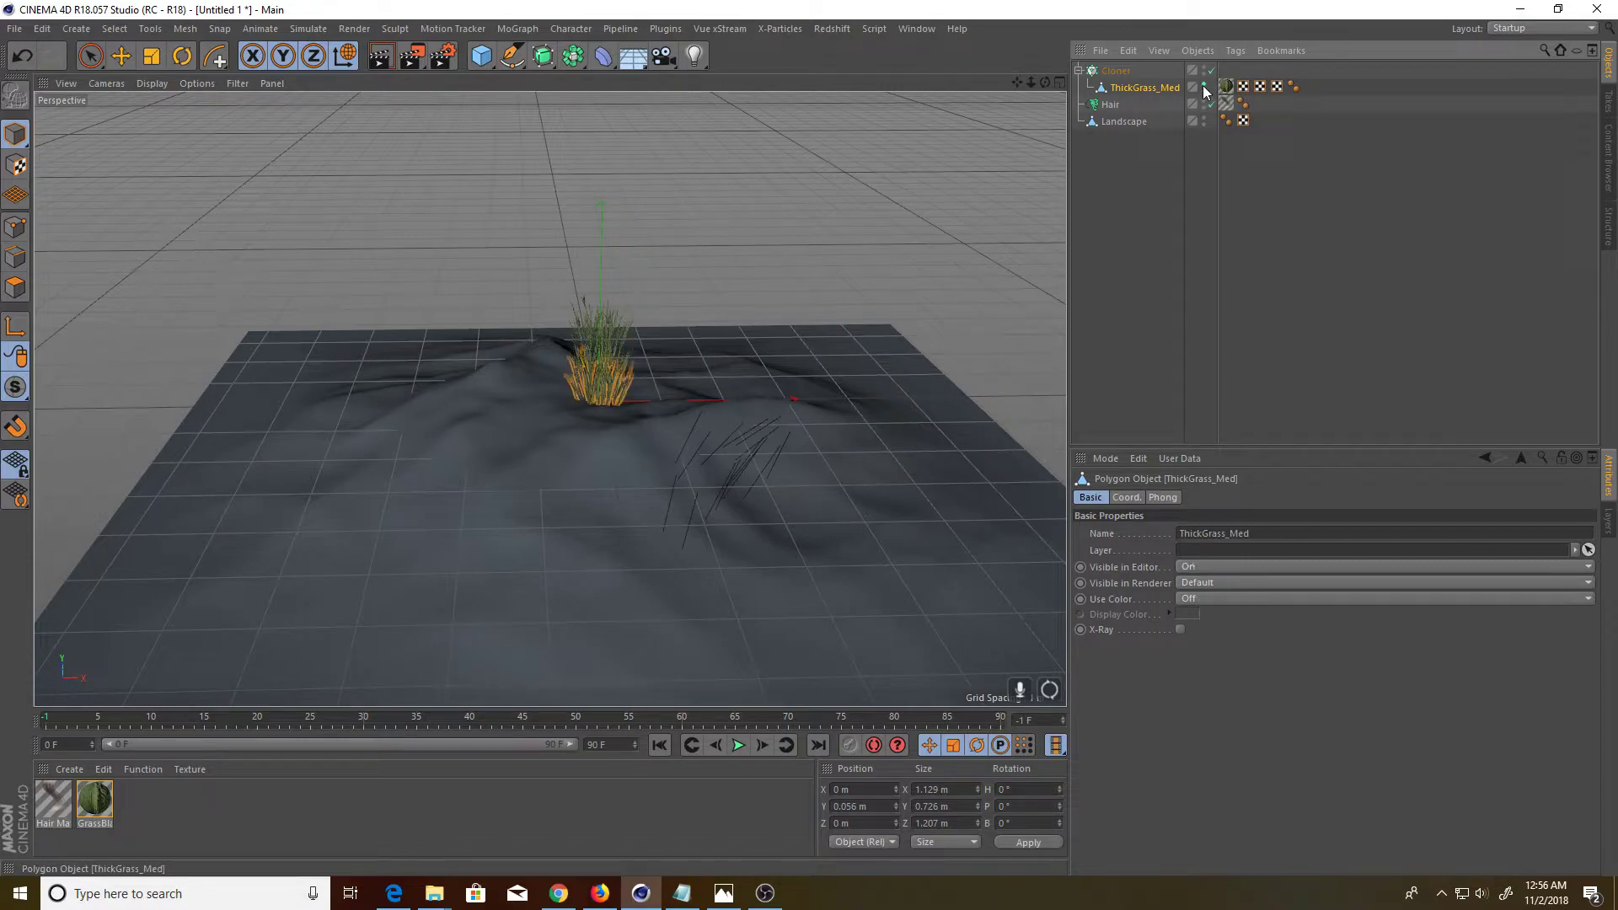
{"action": "double_click", "coordinate": [1203, 86]}
Set the Cloner to Object mode using Hair as the target, with Count 1
{"action": "left_click", "coordinate": [1118, 71]}
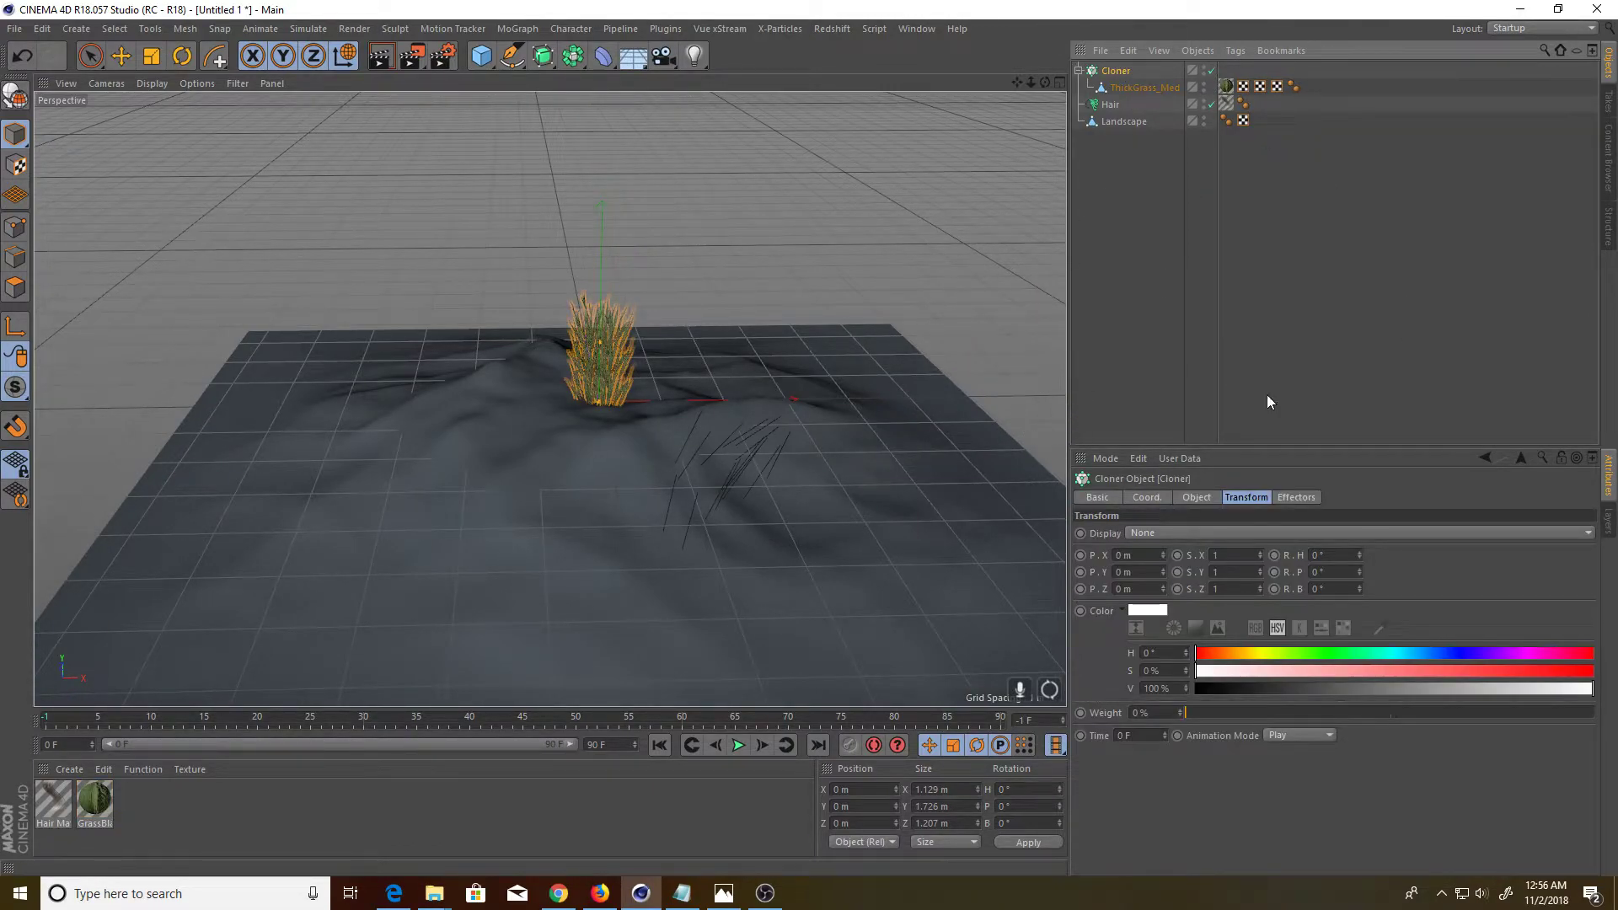
{"action": "left_click", "coordinate": [1205, 497]}
{"action": "left_click", "coordinate": [1166, 531]}
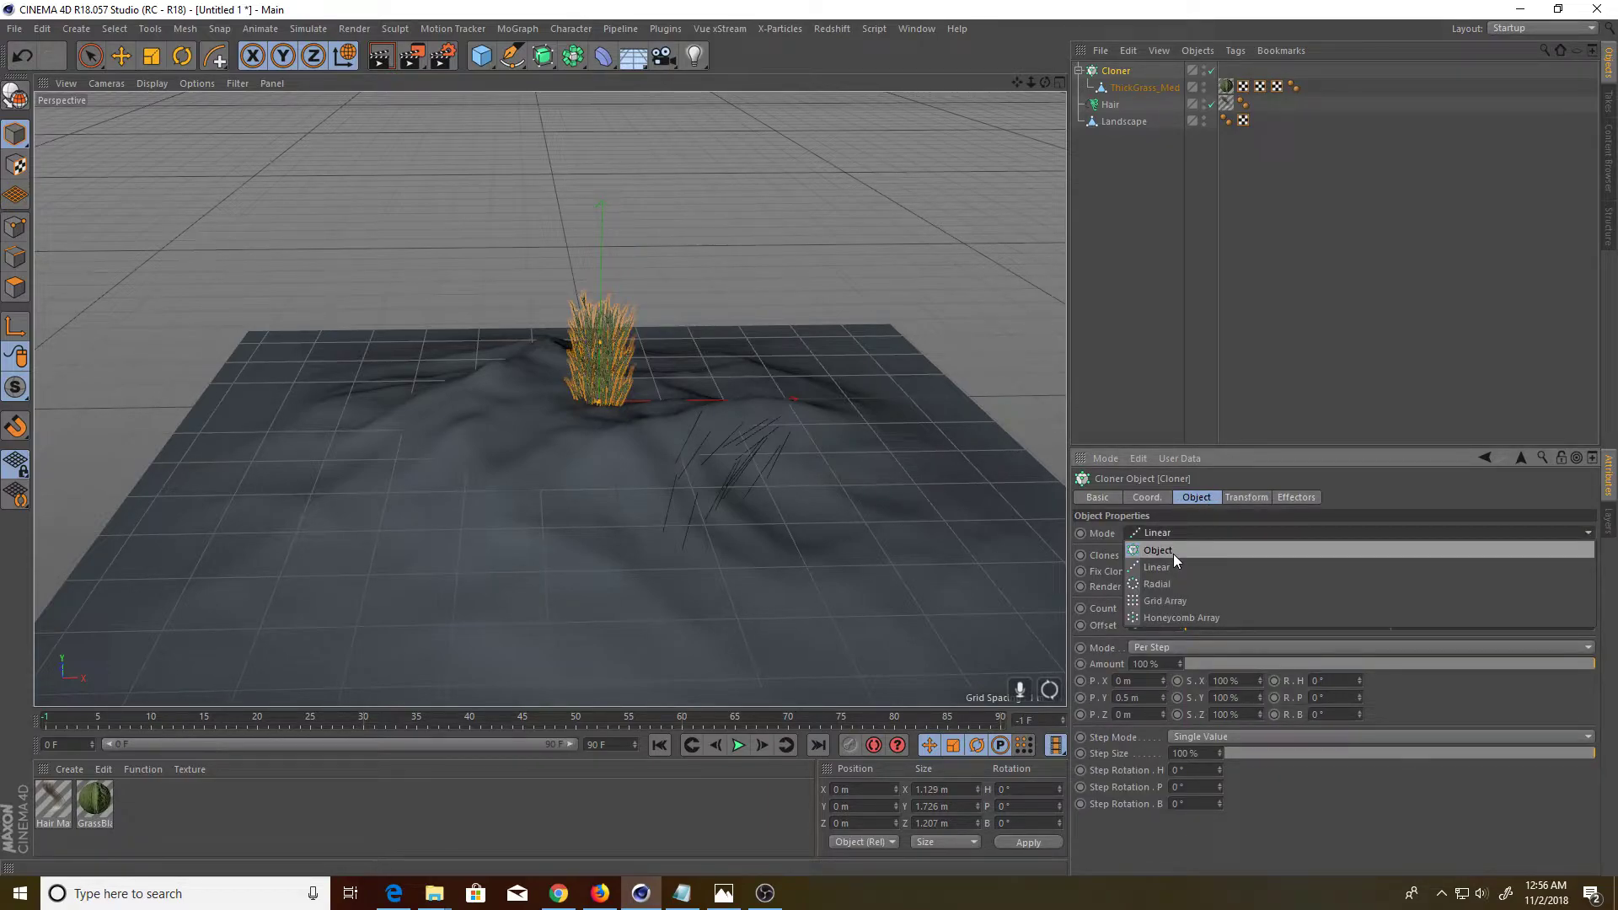
{"action": "left_click", "coordinate": [1172, 554]}
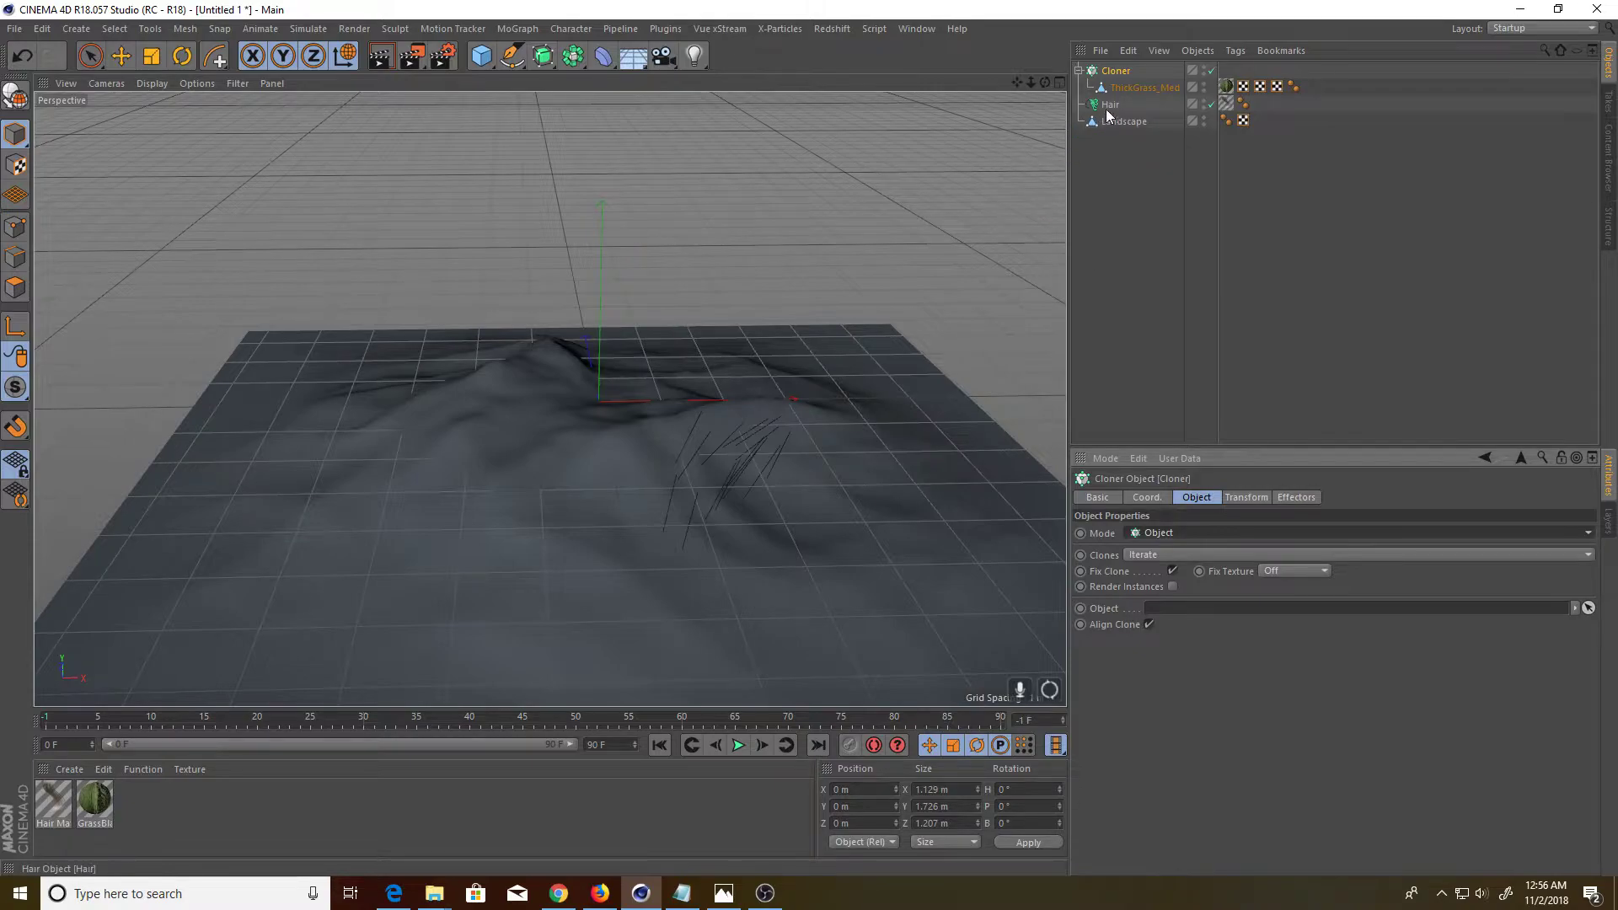
{"action": "left_click_drag", "start_coordinate": [1107, 107], "coordinate": [1211, 608]}
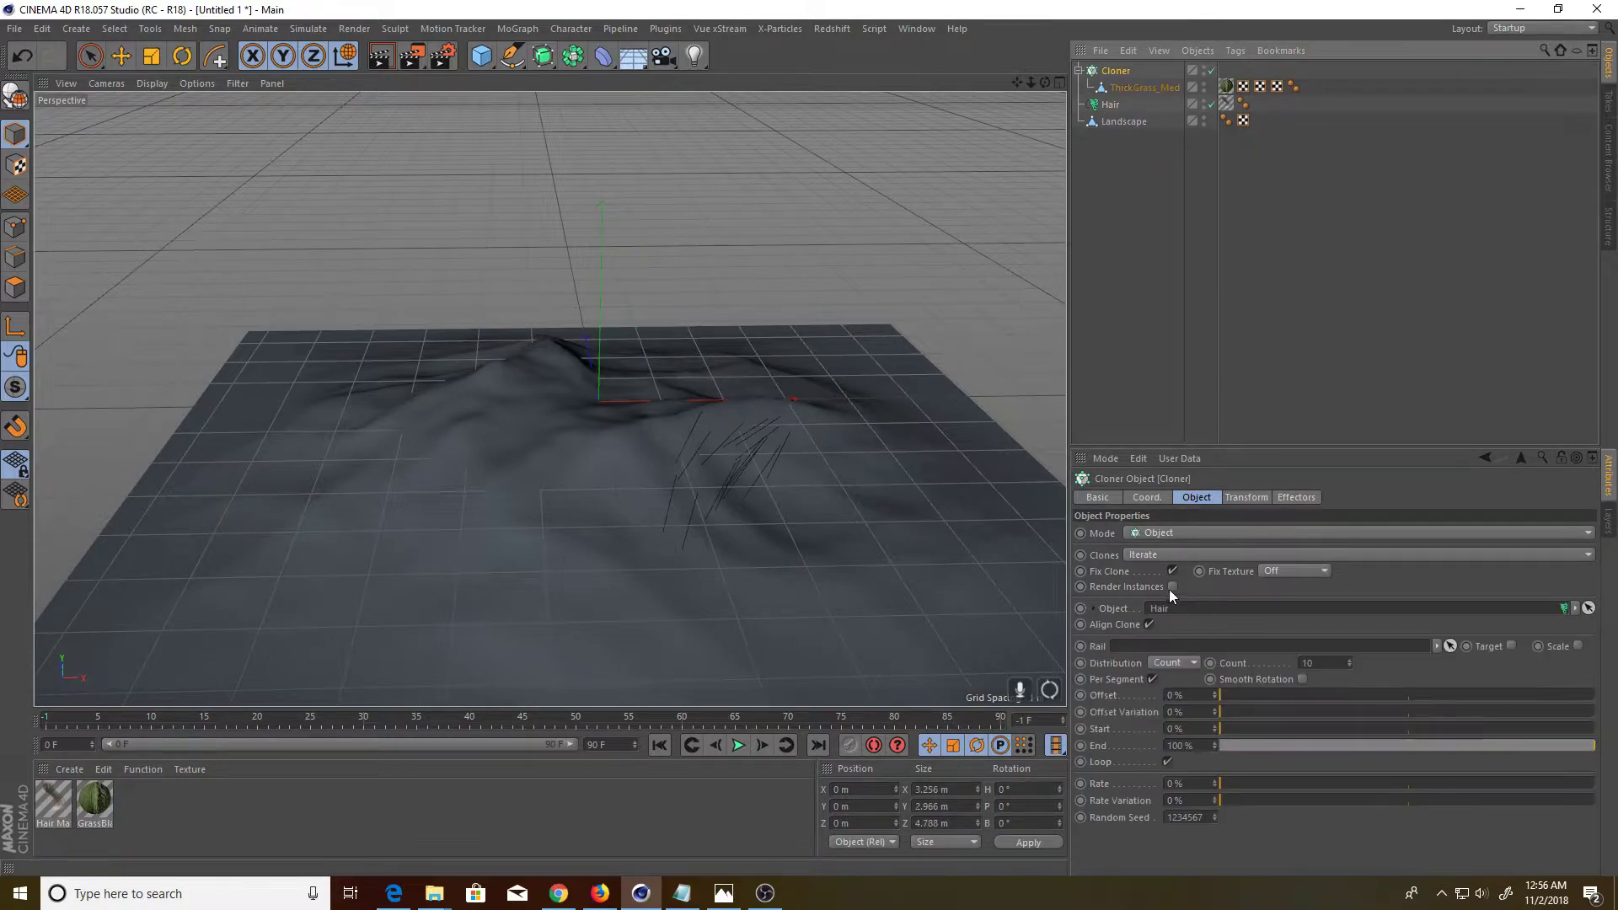
{"action": "left_click_drag", "start_coordinate": [817, 502], "coordinate": [732, 571], "text": "alt"}
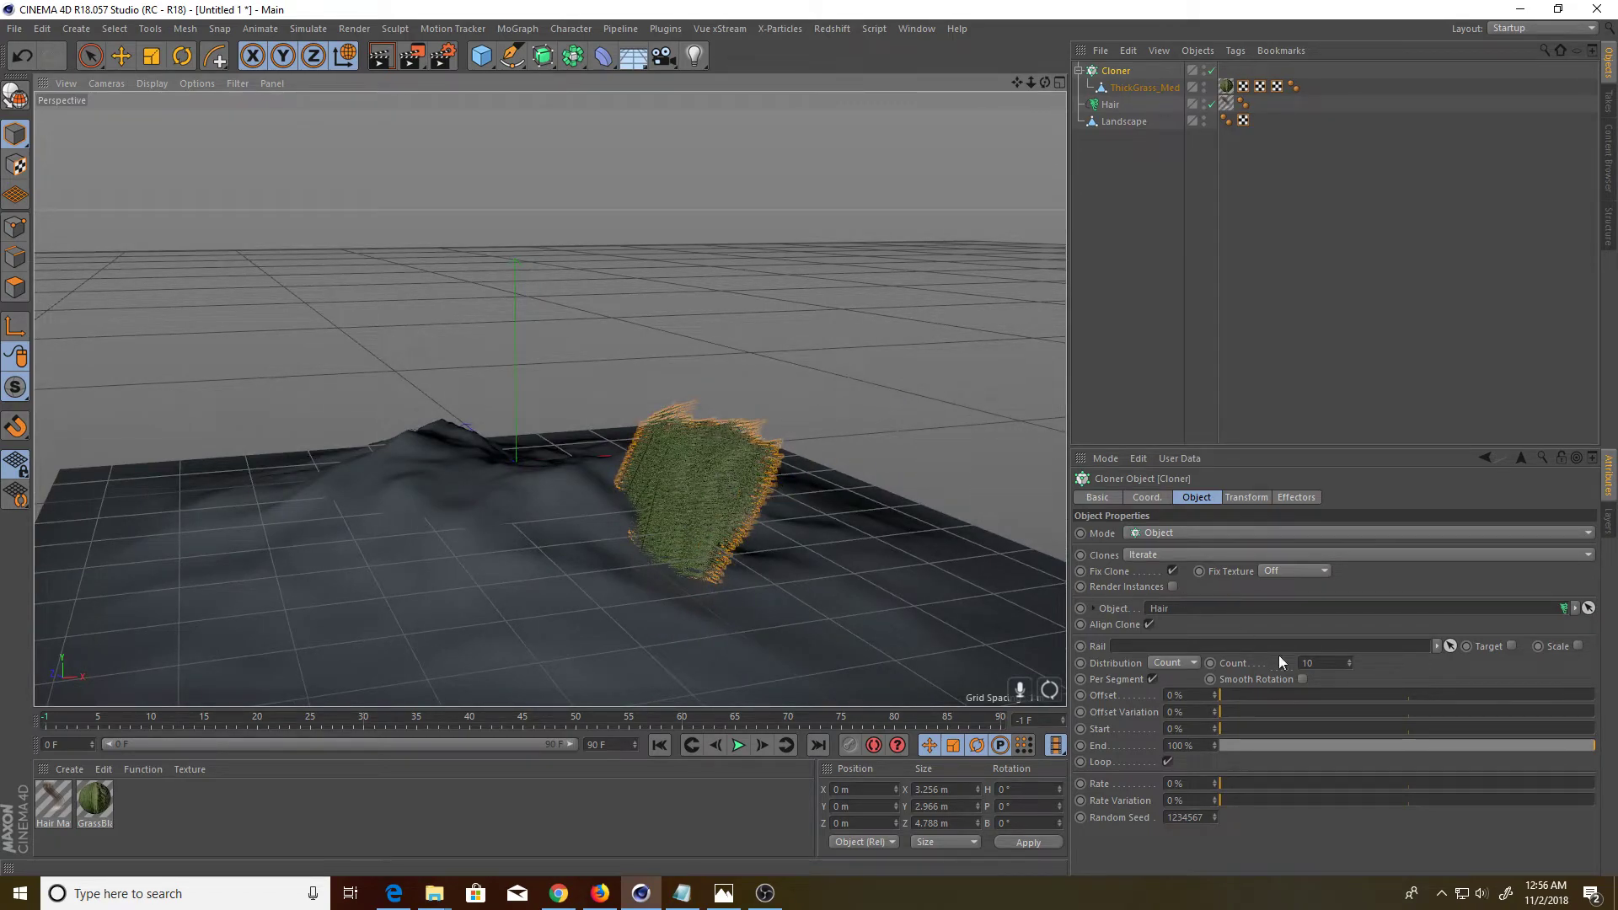
{"action": "left_click", "coordinate": [1309, 662]}
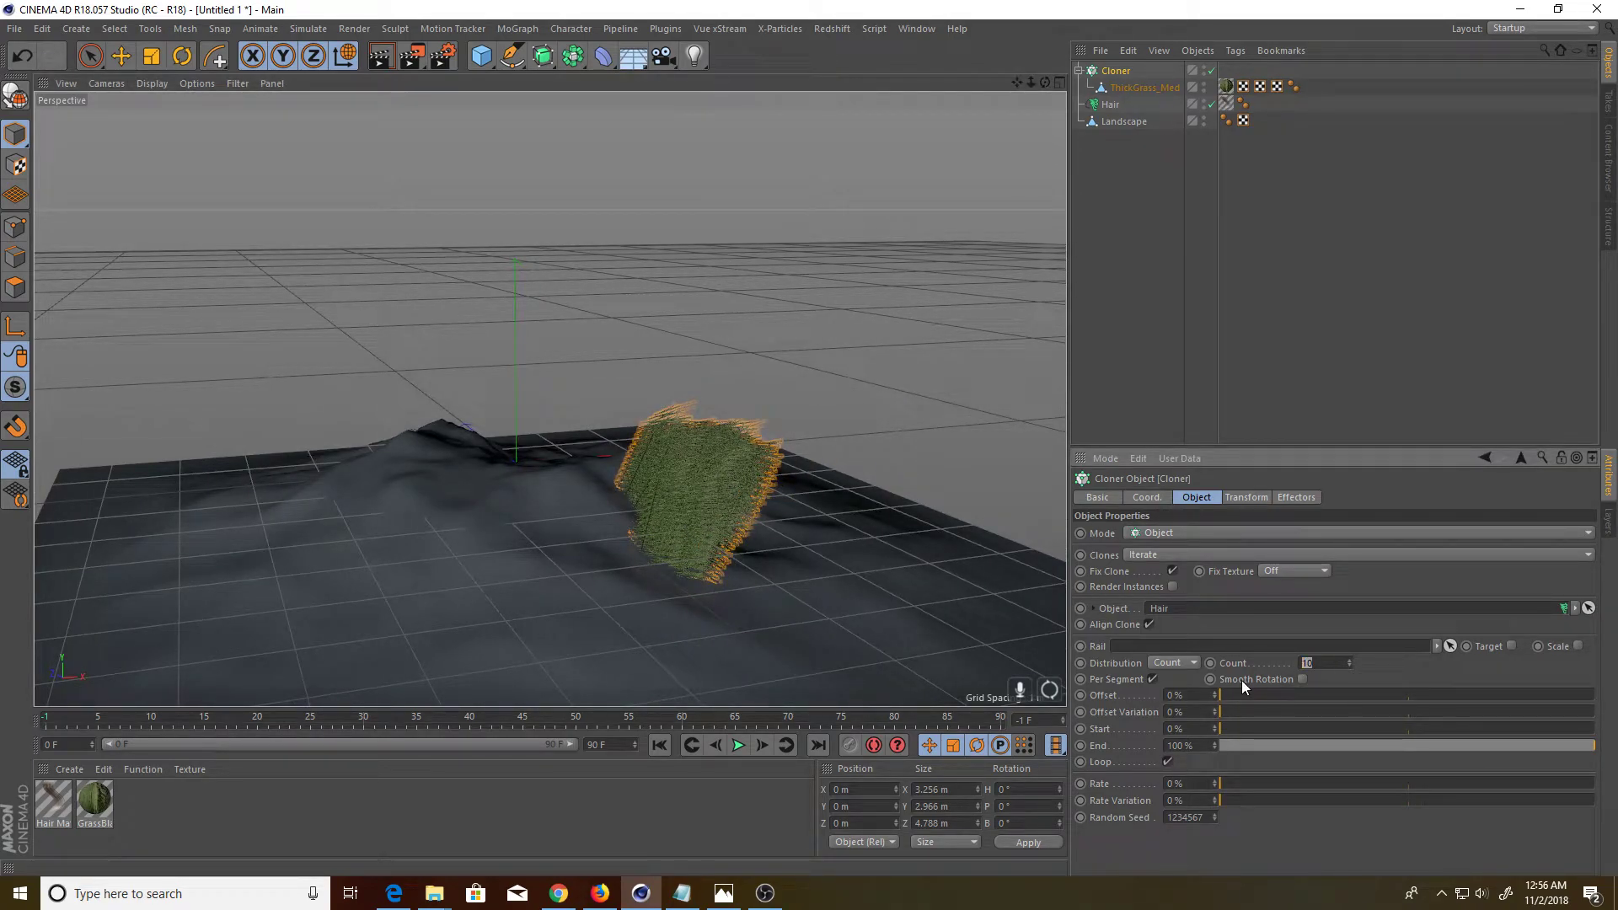
{"action": "type", "text": "1"}
{"action": "key", "text": "Return"}
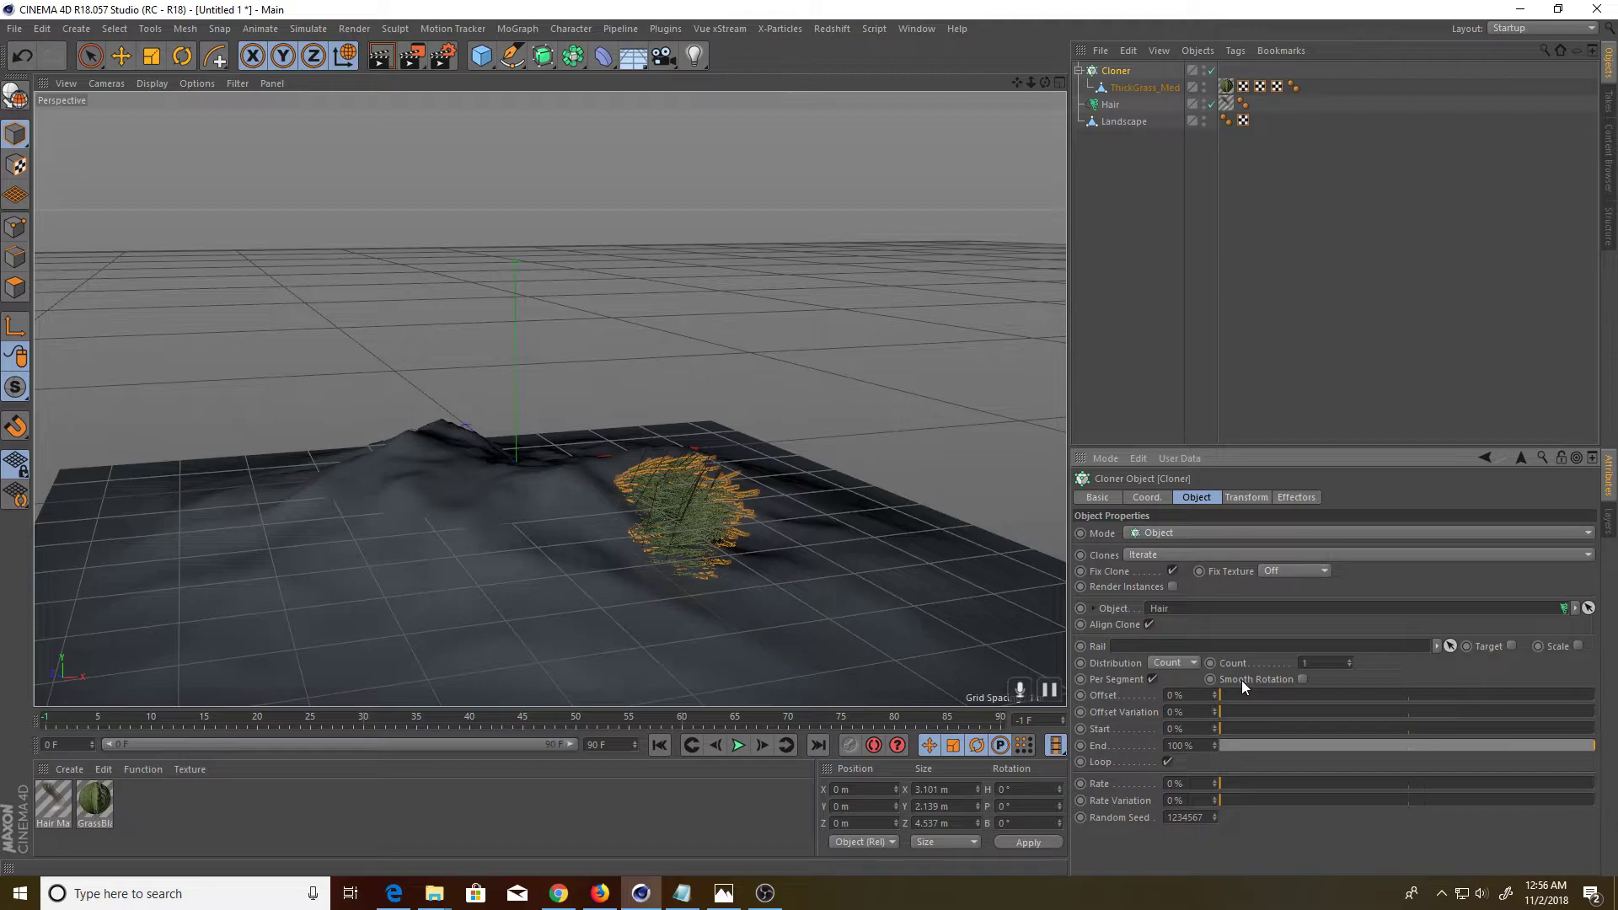
{"action": "left_click_drag", "start_coordinate": [654, 543], "coordinate": [676, 611], "text": "alt"}
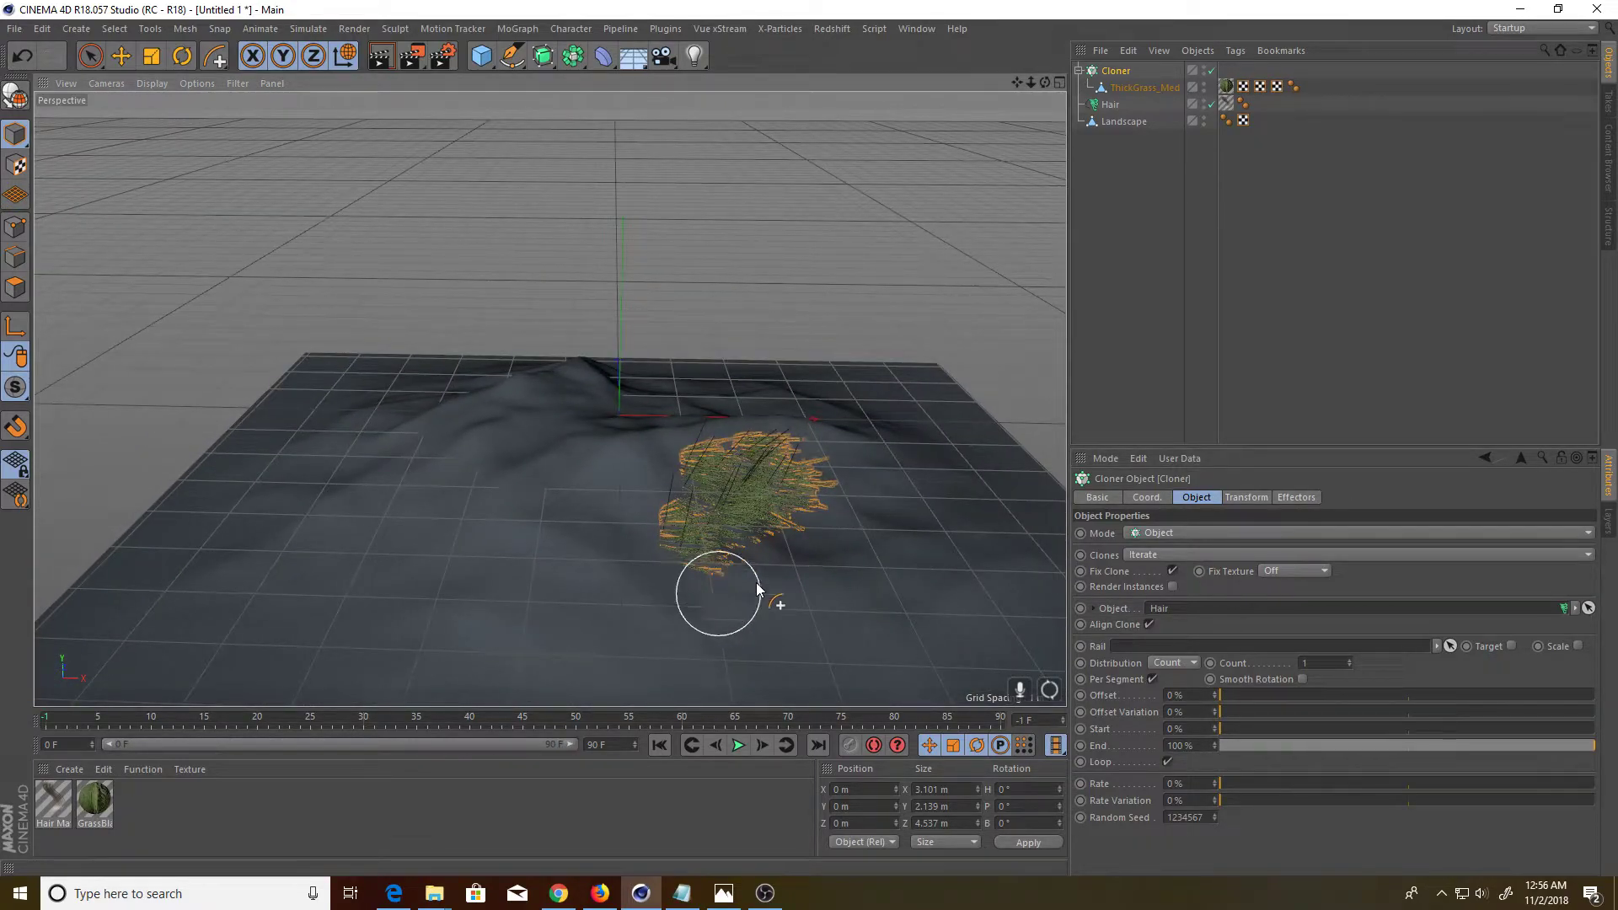
Set the Cloner's Transform R.P to -90° so the grass stands upright
{"action": "left_click", "coordinate": [1240, 497]}
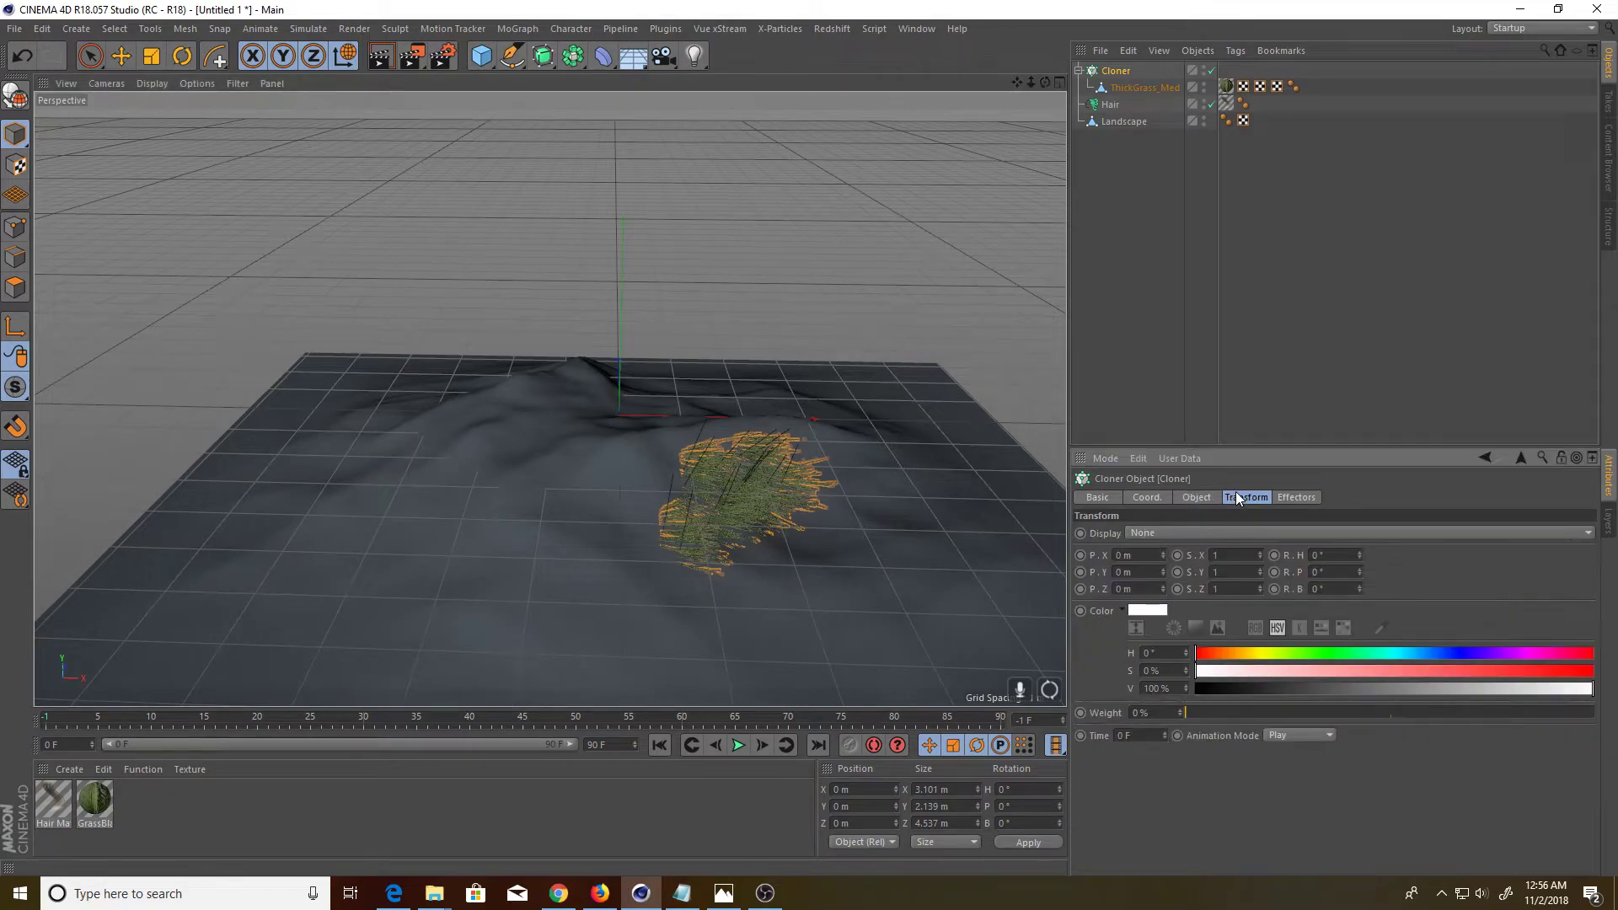
{"action": "left_click", "coordinate": [1327, 572]}
{"action": "type", "text": "-90"}
{"action": "key", "text": "Return"}
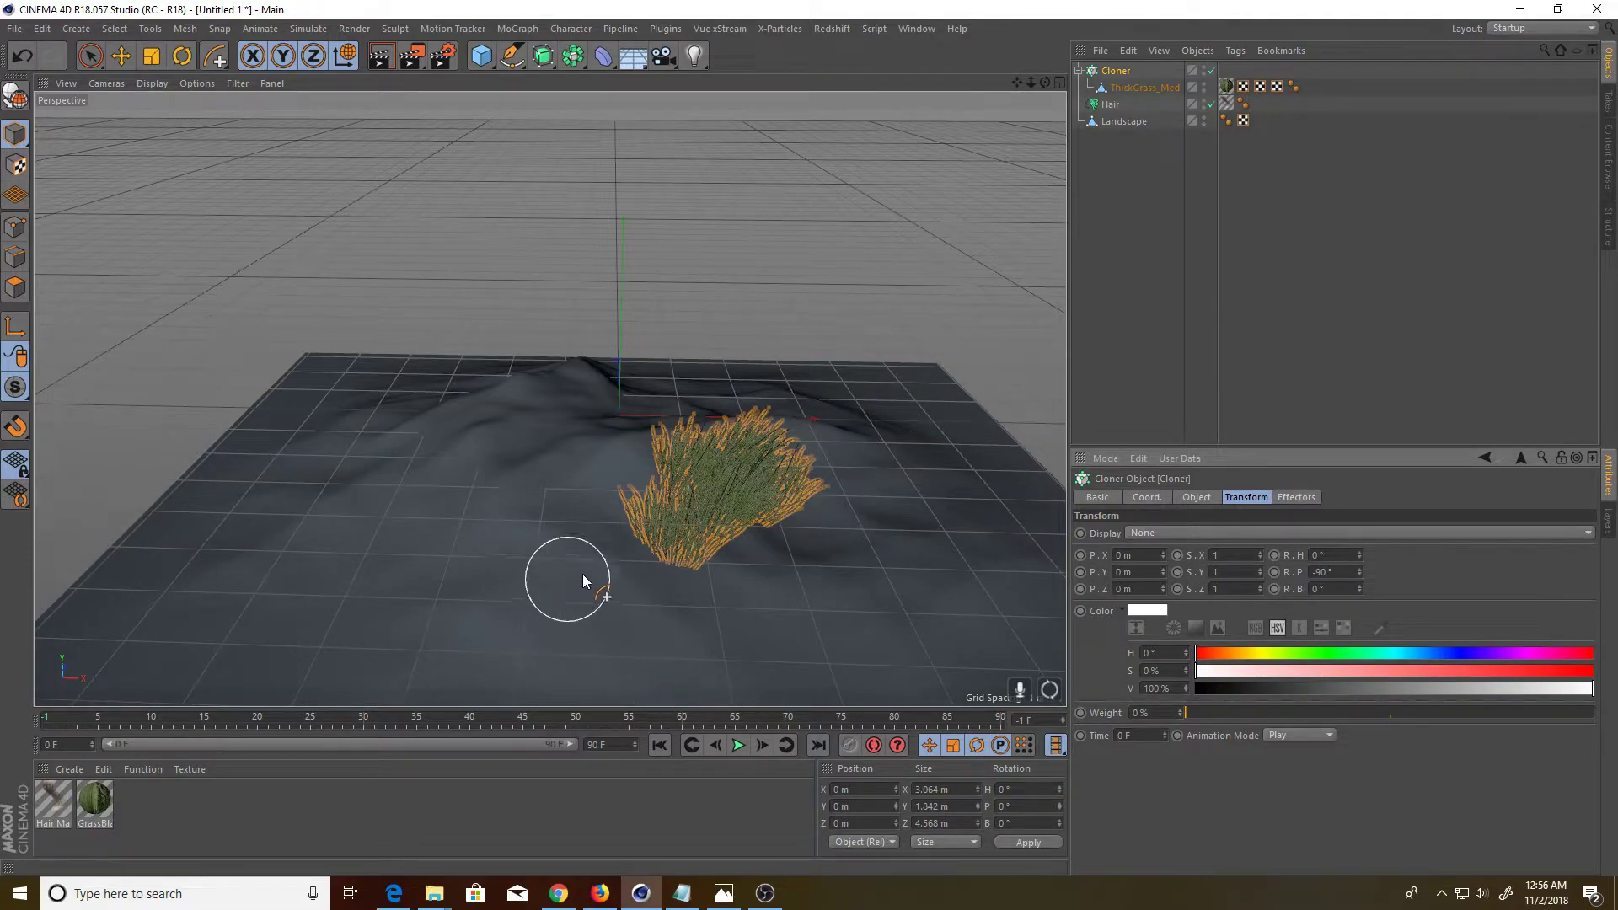
{"action": "mouse_move", "coordinate": [611, 583]}
{"action": "left_mouse_down", "text": "alt"}
{"action": "mouse_move", "coordinate": [742, 572]}
{"action": "mouse_move", "coordinate": [650, 583]}
{"action": "mouse_move", "coordinate": [639, 542]}
{"action": "mouse_move", "coordinate": [741, 589]}
{"action": "mouse_move", "coordinate": [697, 572]}
{"action": "mouse_move", "coordinate": [712, 563]}
{"action": "mouse_move", "coordinate": [561, 578]}
{"action": "mouse_move", "coordinate": [591, 532]}
{"action": "mouse_move", "coordinate": [677, 505]}
{"action": "left_mouse_up", "text": "alt"}
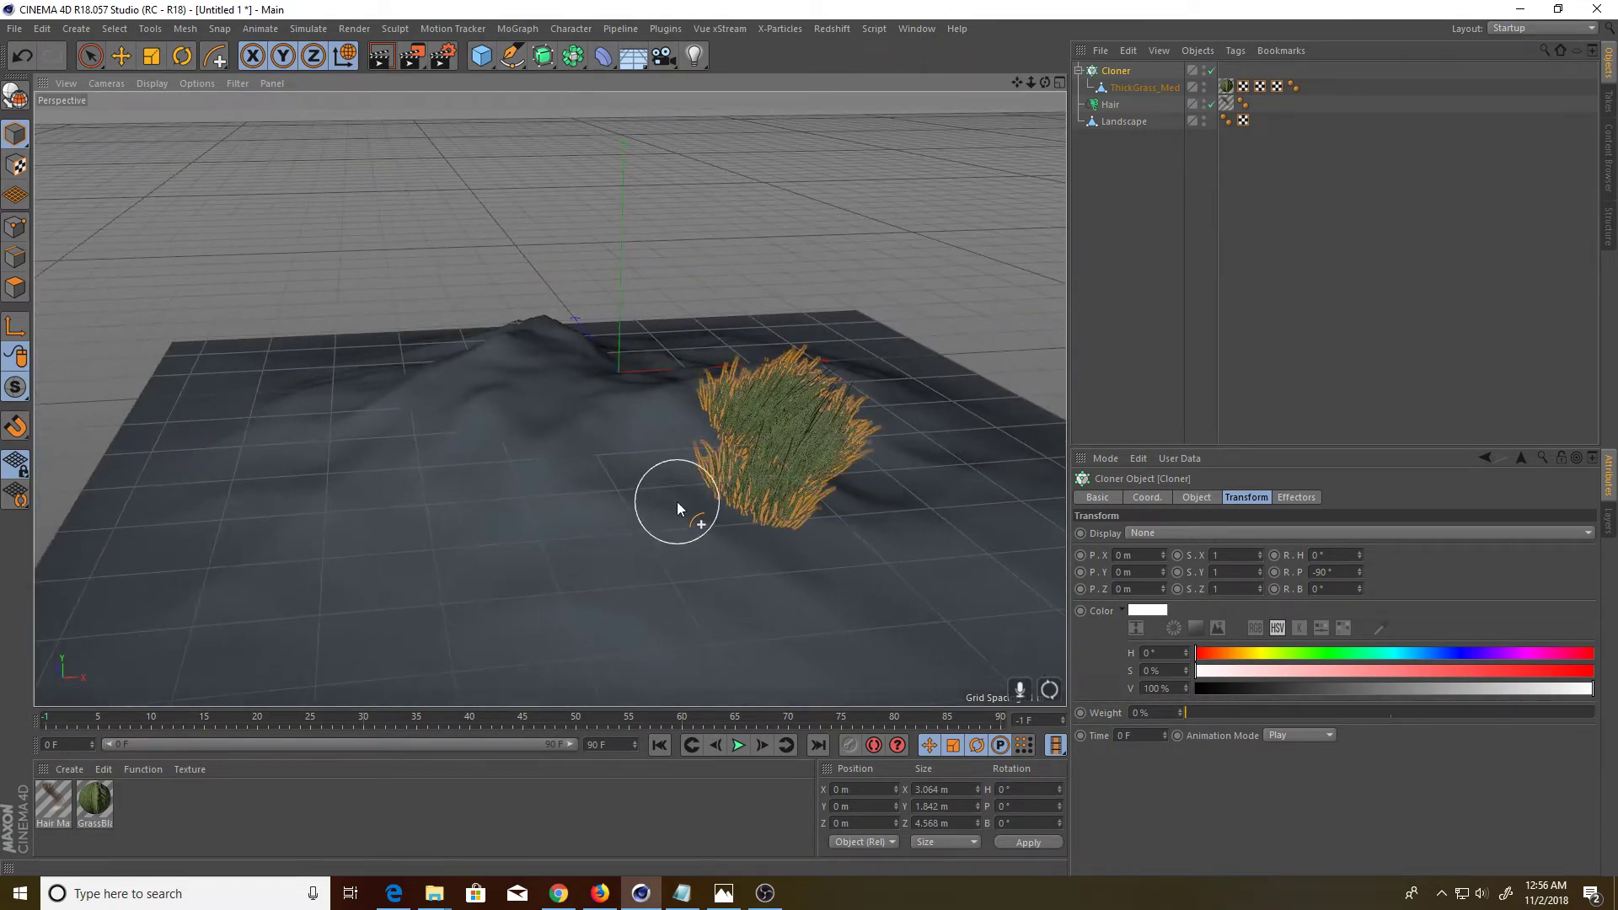
Select Landscape and return to Live Selection
{"action": "left_click", "coordinate": [1124, 121]}
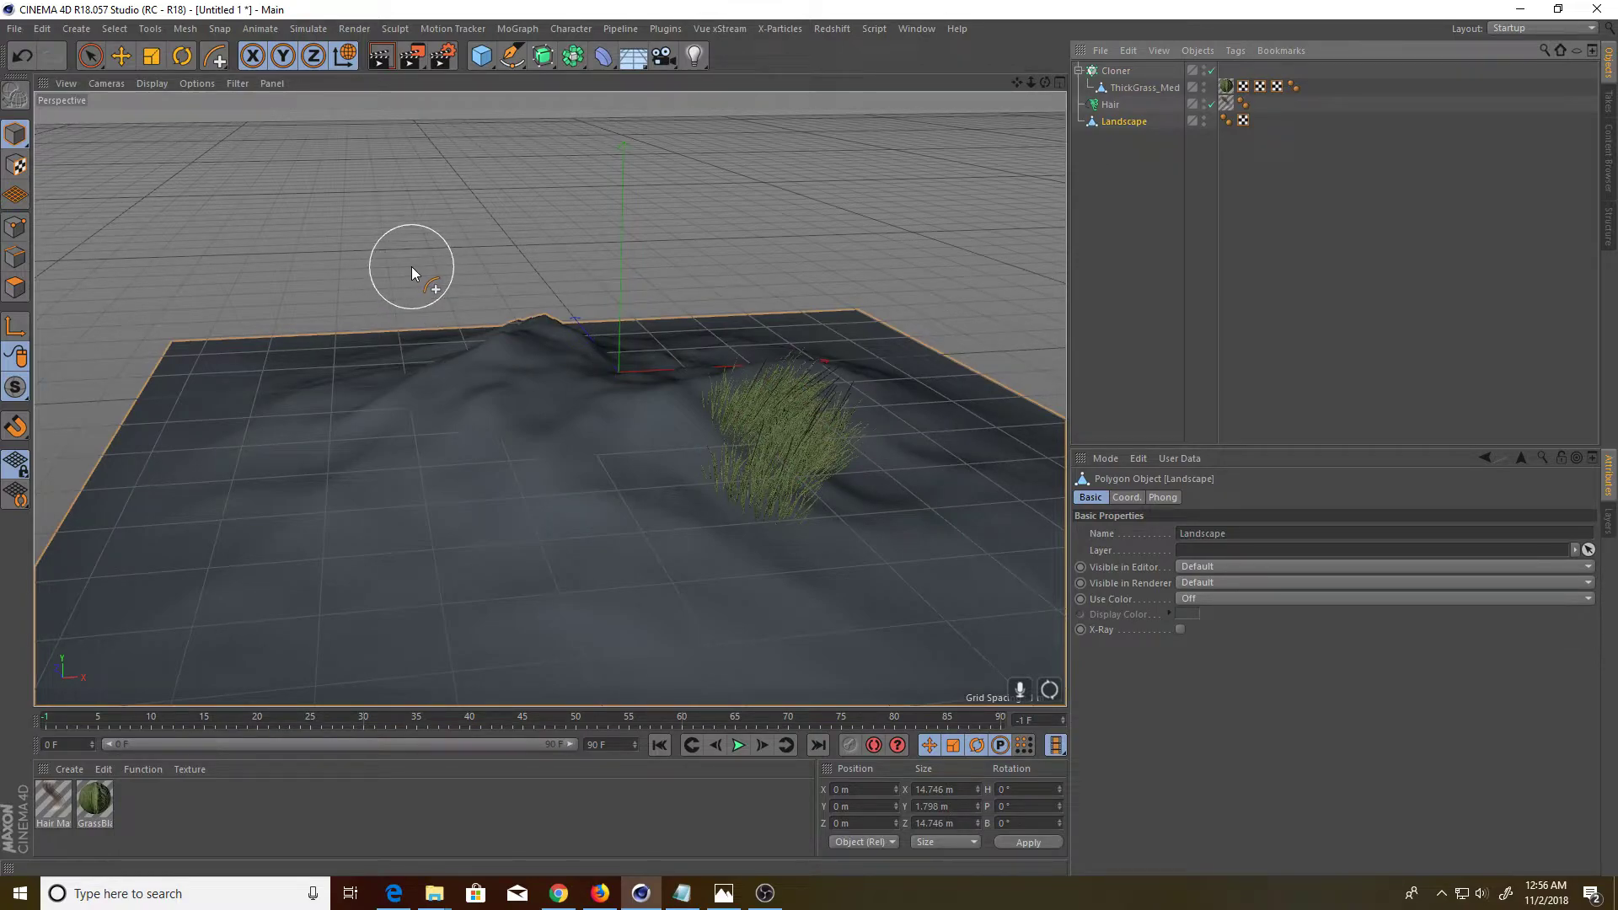
{"action": "left_click", "coordinate": [151, 56]}
{"action": "left_click", "coordinate": [90, 56]}
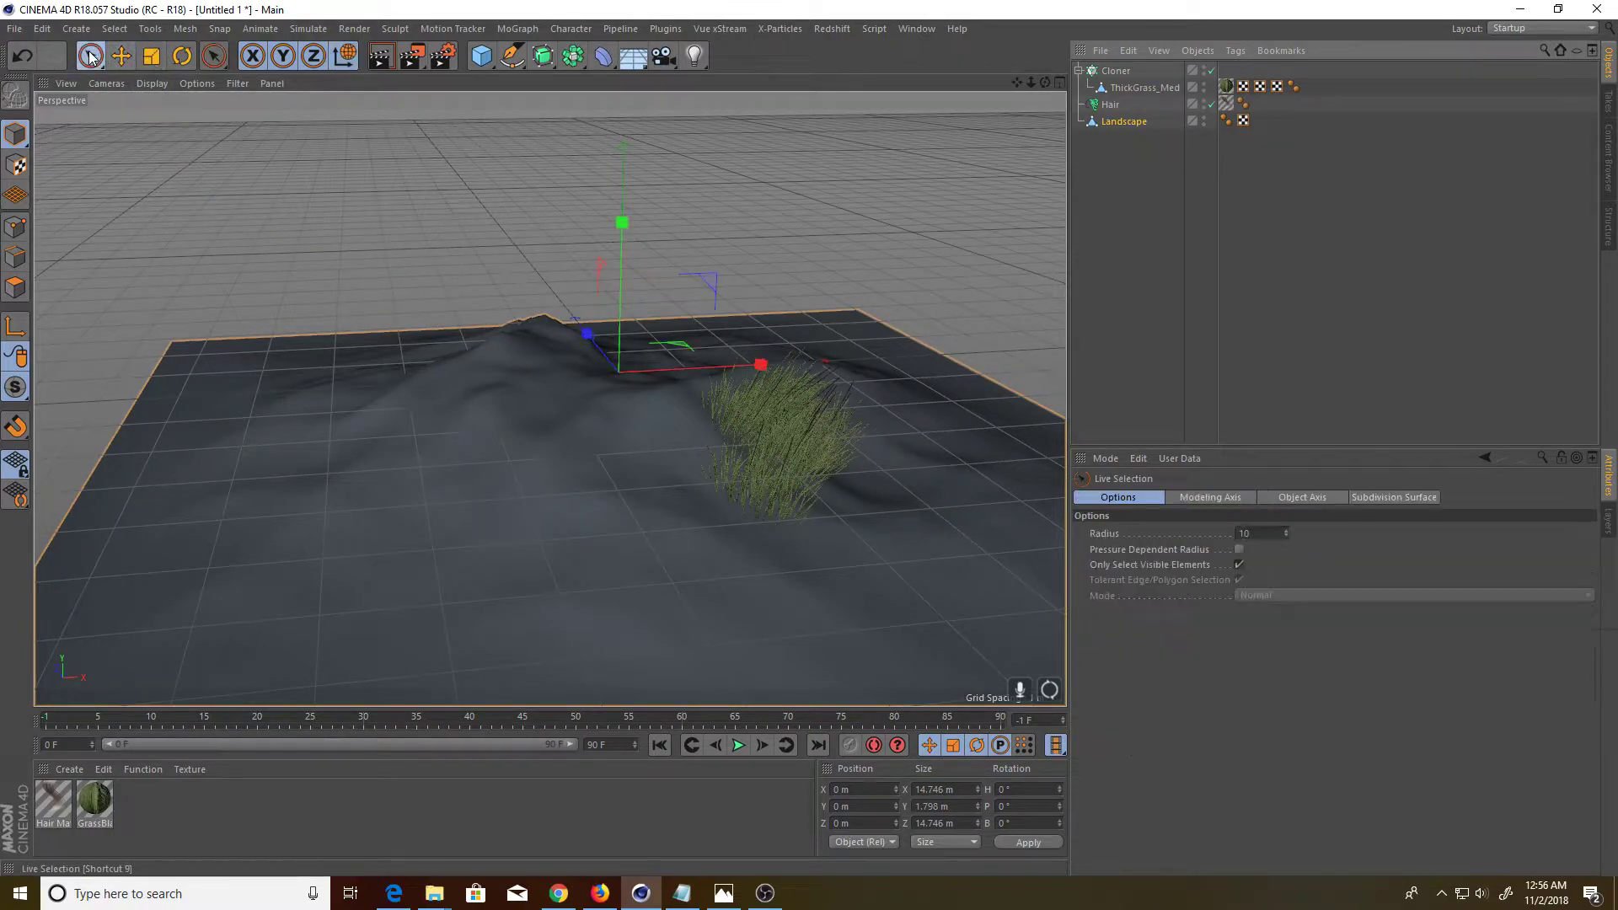
{"action": "scroll", "coordinate": [716, 552], "scroll_direction": "down", "scroll_amount": 2}
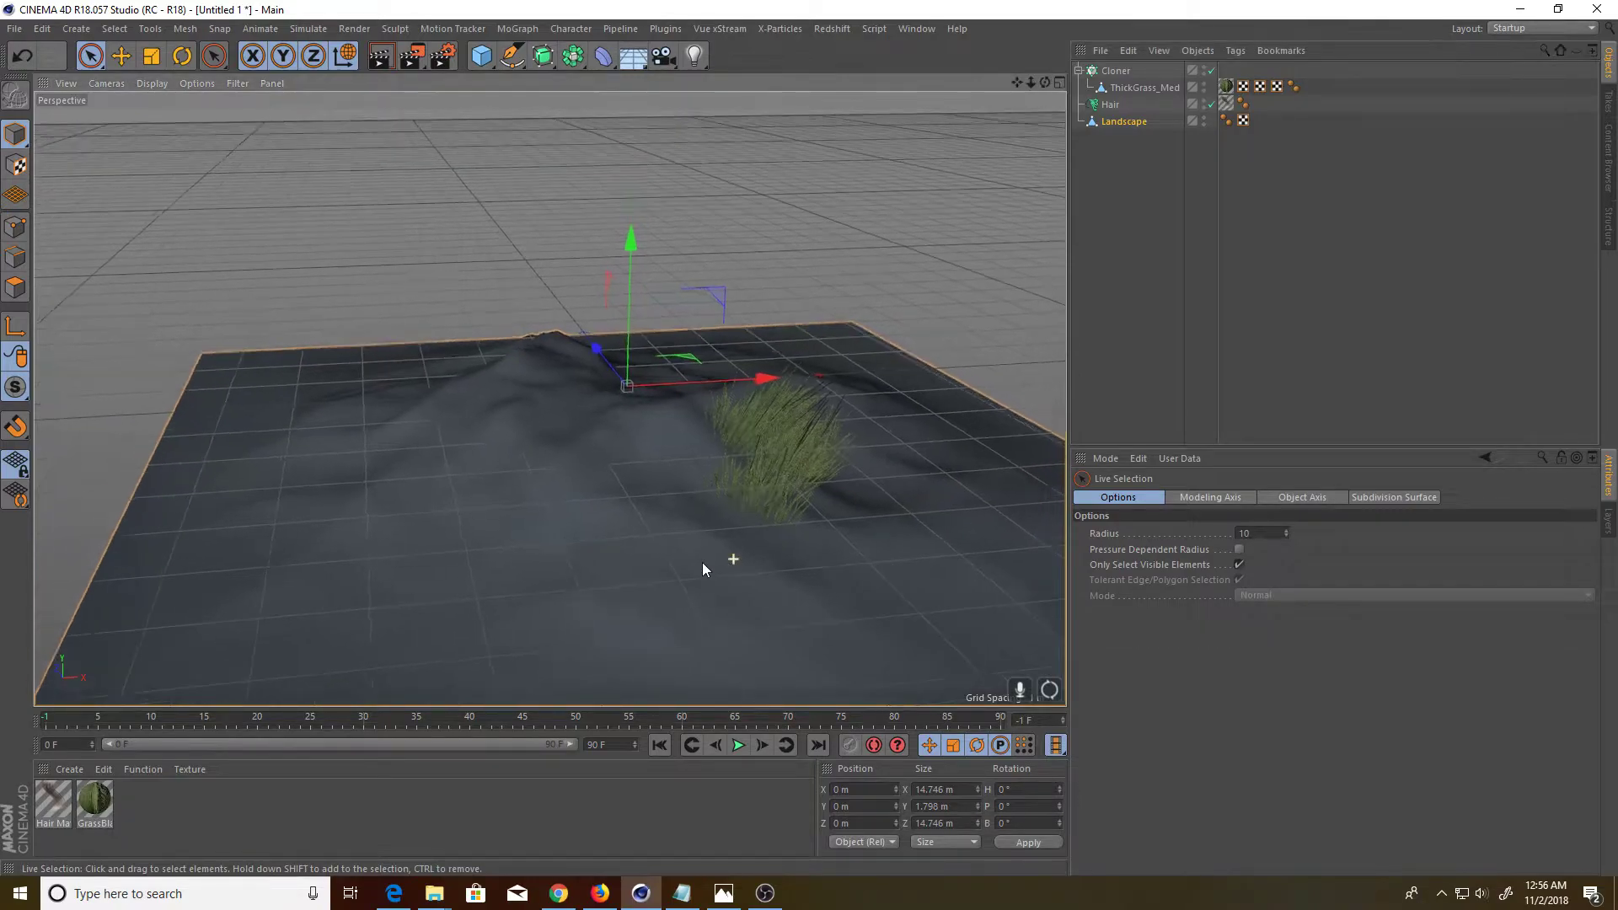
{"action": "scroll", "coordinate": [683, 582], "scroll_direction": "down", "scroll_amount": 2}
{"action": "scroll", "coordinate": [647, 595], "scroll_direction": "down", "scroll_amount": 1}
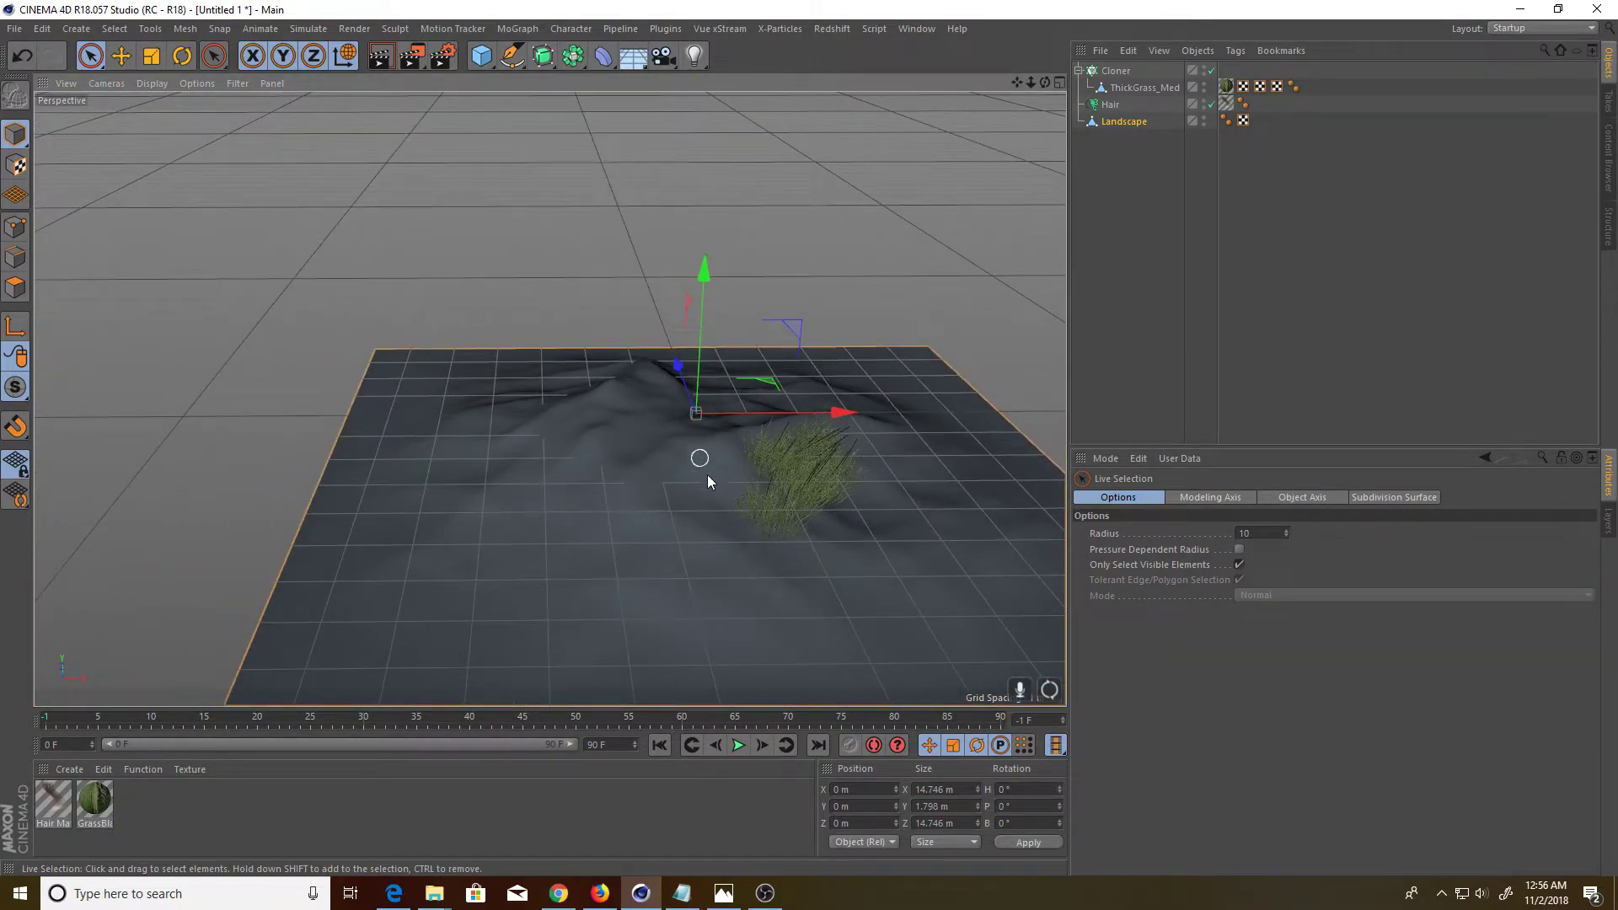
Paint more guide patches at the lower right and far edge of the landscape
{"action": "left_click", "coordinate": [1108, 105]}
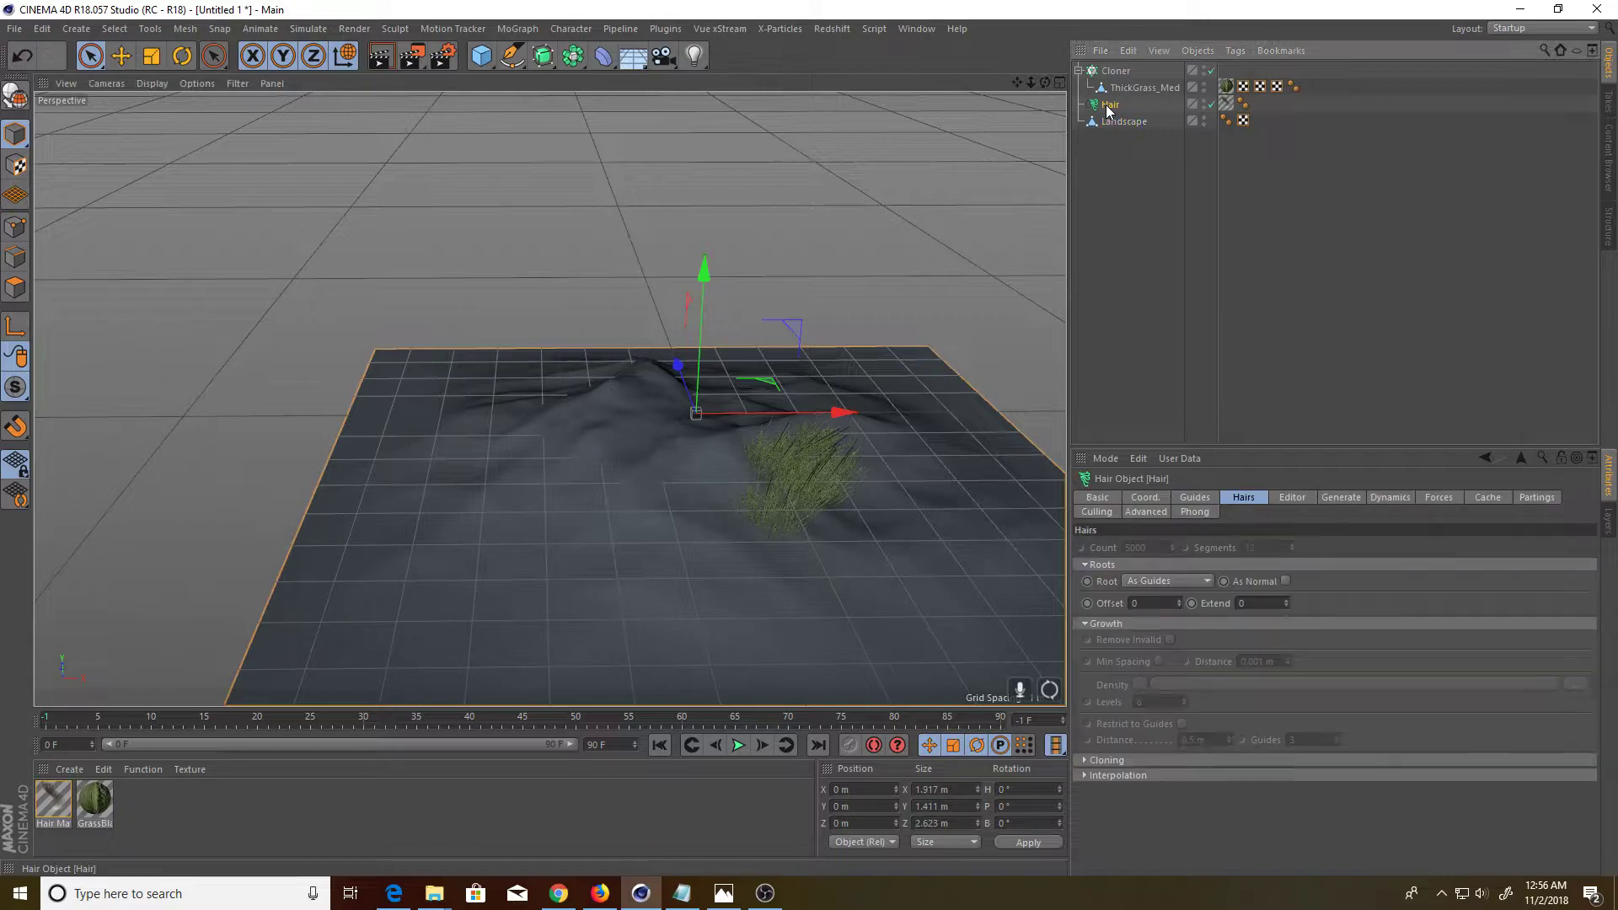
{"action": "left_click", "coordinate": [304, 28]}
{"action": "mouse_move", "coordinate": [314, 201]}
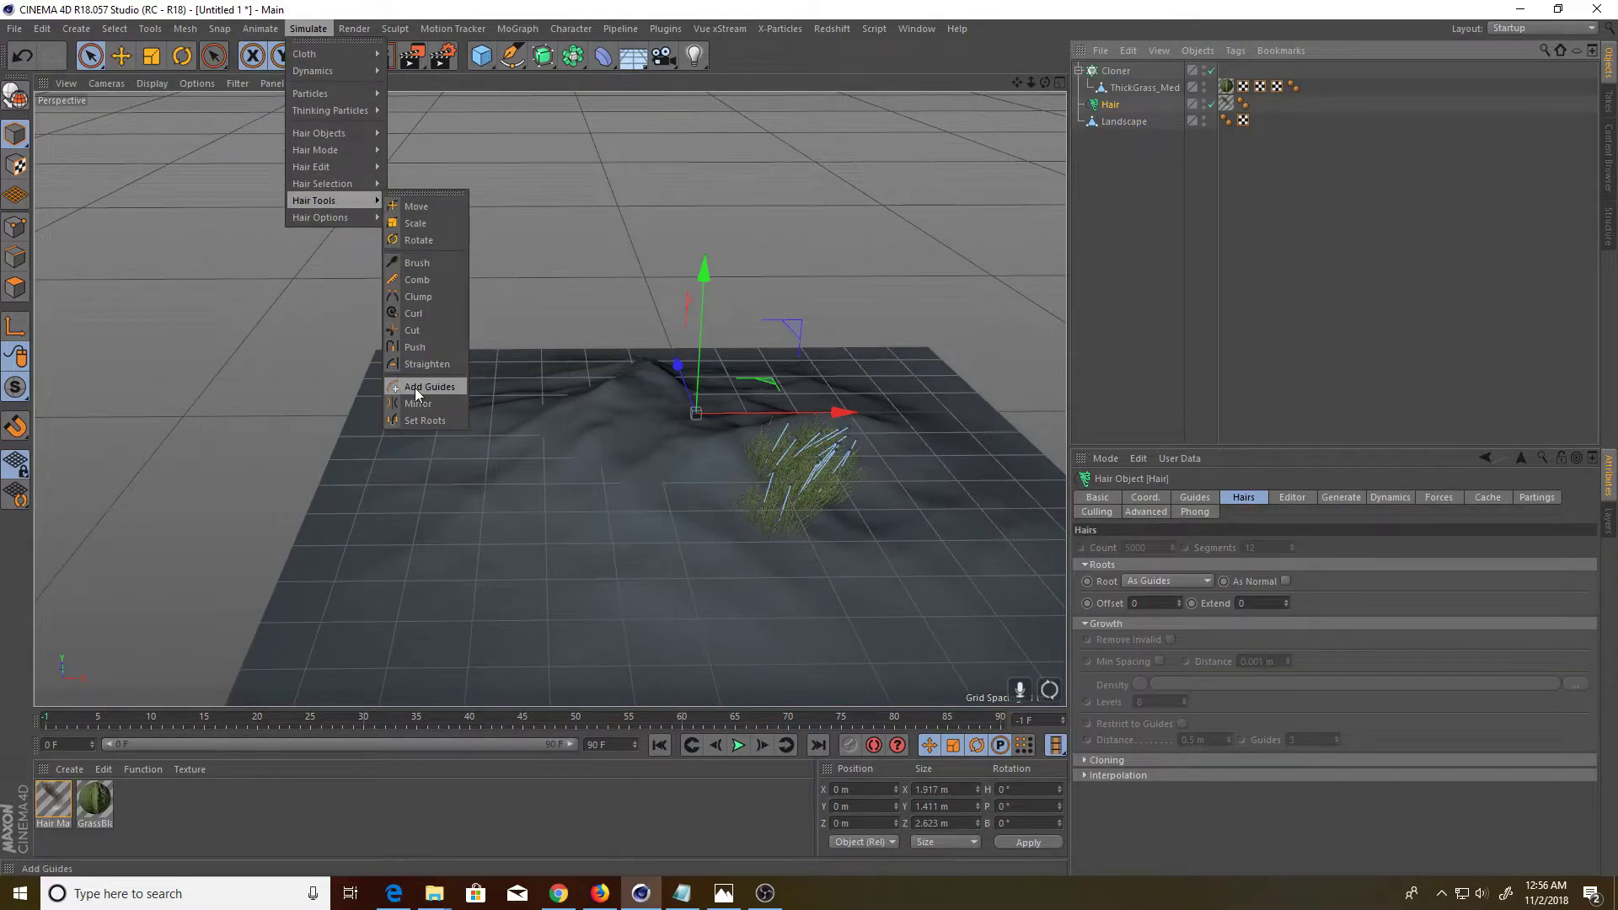
{"action": "left_click", "coordinate": [416, 393]}
{"action": "left_click_drag", "start_coordinate": [589, 470], "coordinate": [519, 605]}
{"action": "mouse_move", "coordinate": [801, 596]}
{"action": "left_mouse_down"}
{"action": "mouse_move", "coordinate": [920, 560]}
{"action": "mouse_move", "coordinate": [921, 405]}
{"action": "mouse_move", "coordinate": [669, 368]}
{"action": "left_mouse_up"}
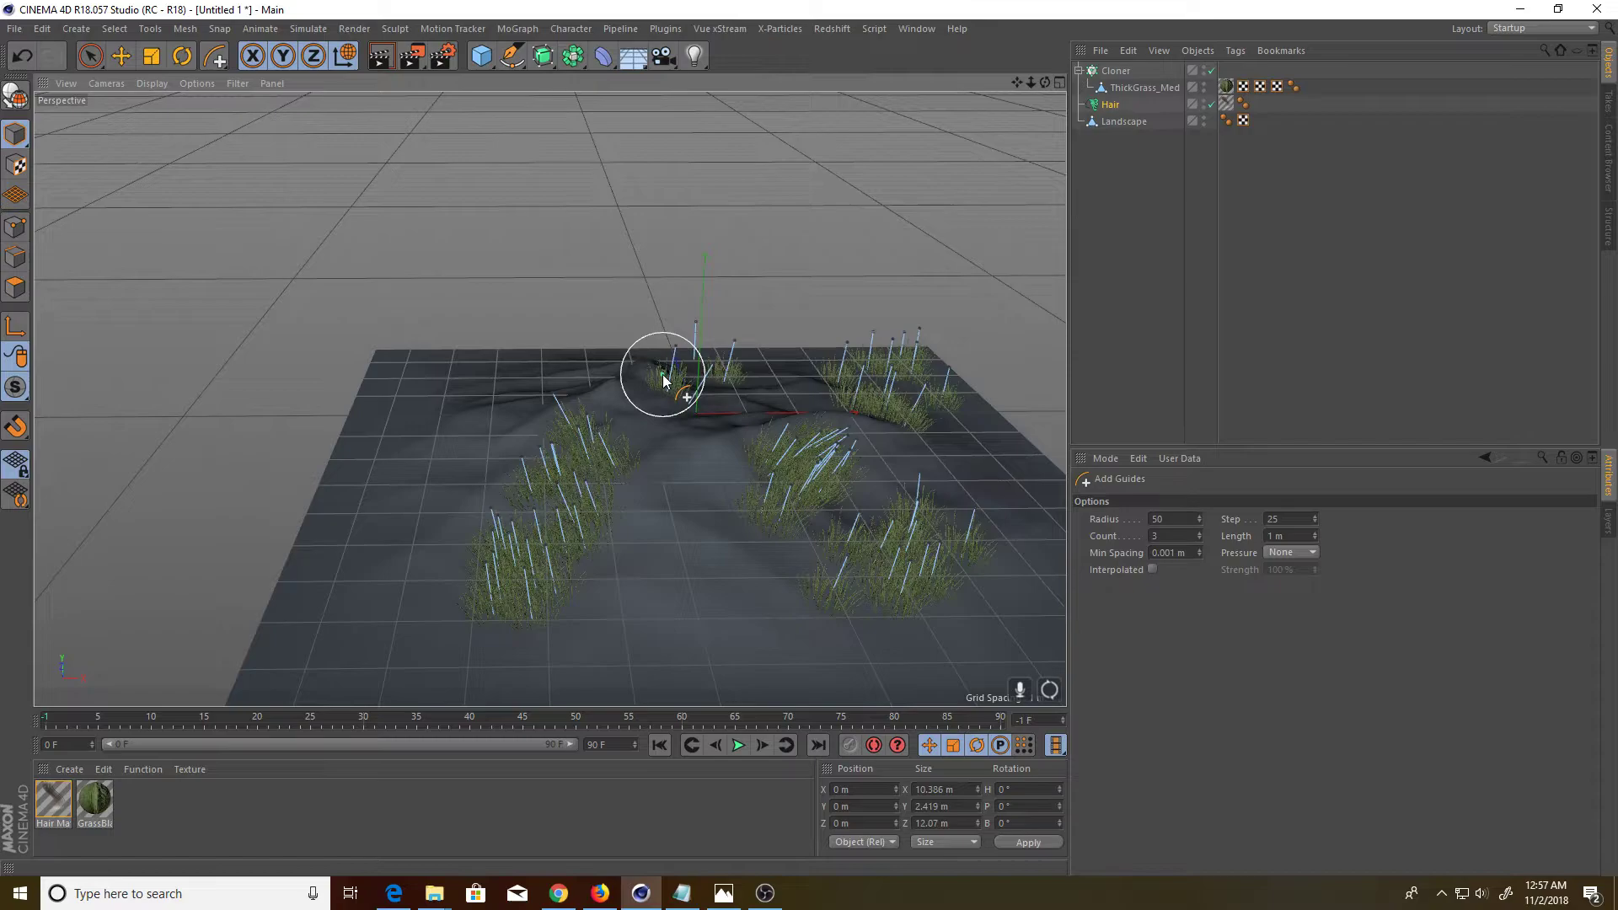
{"action": "mouse_move", "coordinate": [650, 550]}
{"action": "left_mouse_down", "text": "alt"}
{"action": "mouse_move", "coordinate": [607, 569]}
{"action": "mouse_move", "coordinate": [664, 576]}
{"action": "mouse_move", "coordinate": [635, 594]}
{"action": "mouse_move", "coordinate": [575, 497]}
{"action": "mouse_move", "coordinate": [556, 519]}
{"action": "left_mouse_up", "text": "alt"}
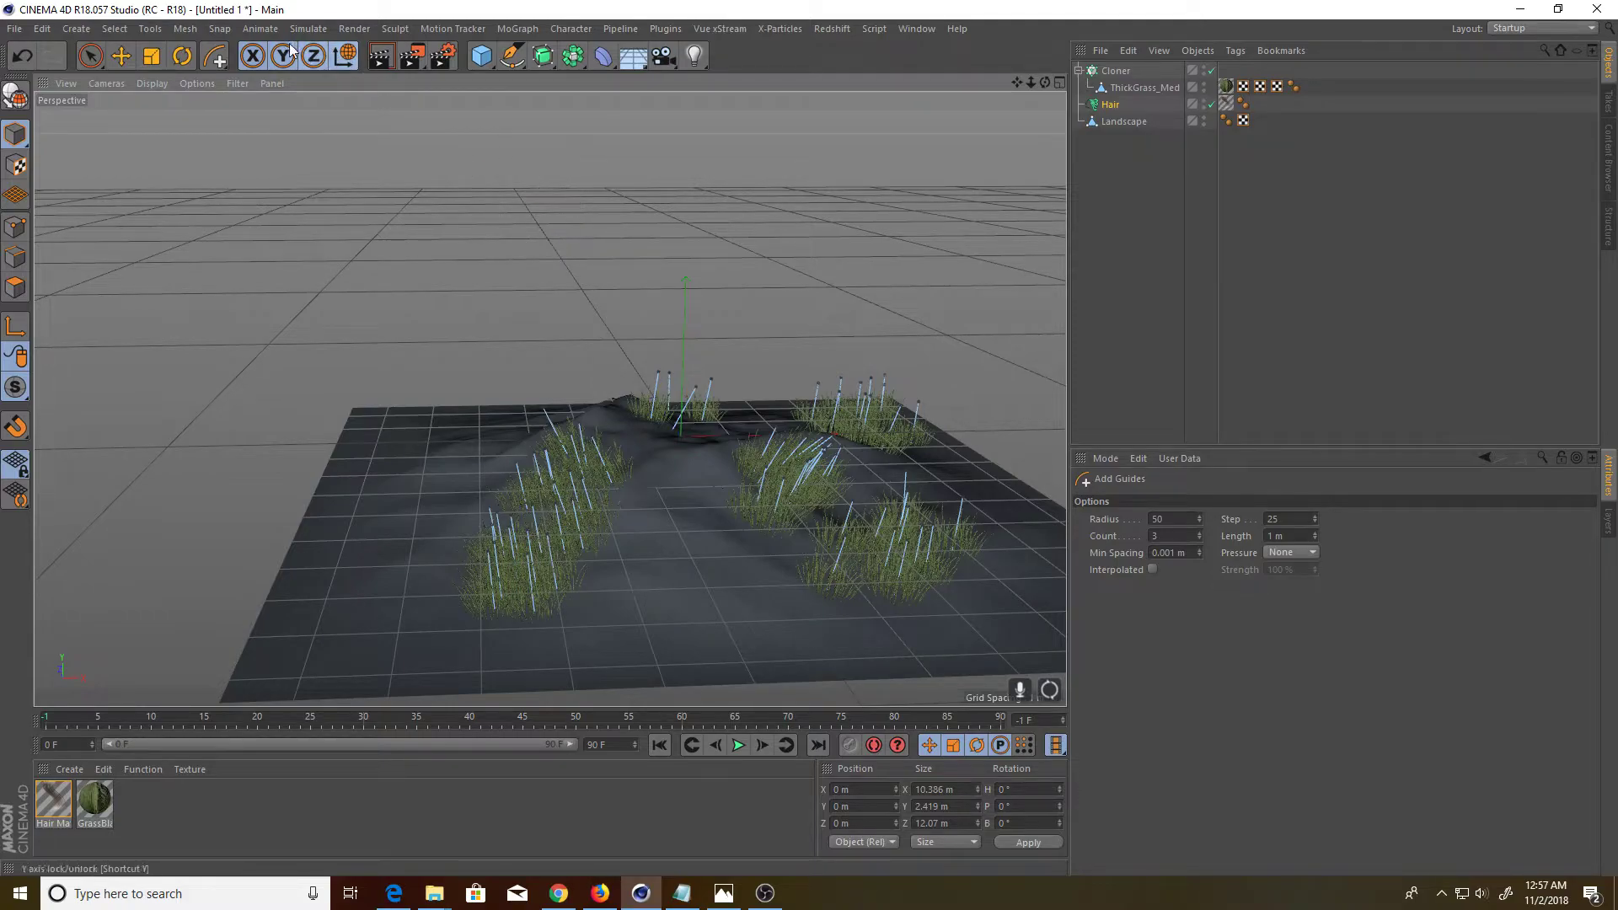
Lasso-select the left patch's hair guides and delete them
{"action": "left_click", "coordinate": [309, 29]}
{"action": "mouse_move", "coordinate": [322, 184]}
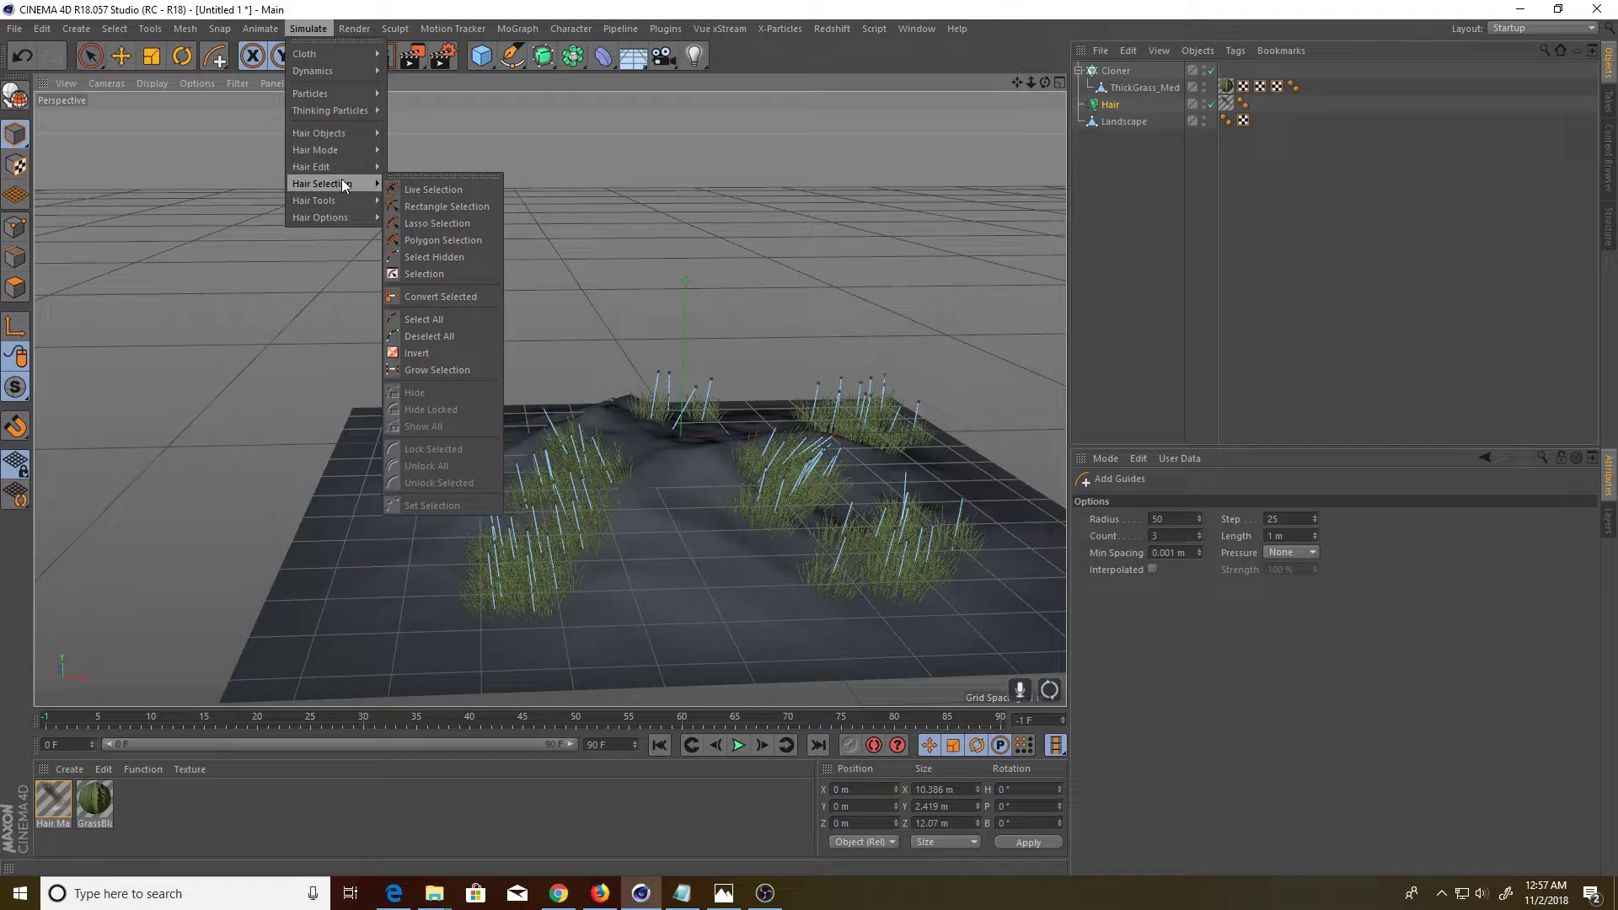
{"action": "left_click", "coordinate": [436, 223]}
{"action": "scroll", "coordinate": [568, 648], "scroll_direction": "up", "scroll_amount": 2}
{"action": "scroll", "coordinate": [568, 647], "scroll_direction": "up", "scroll_amount": 2}
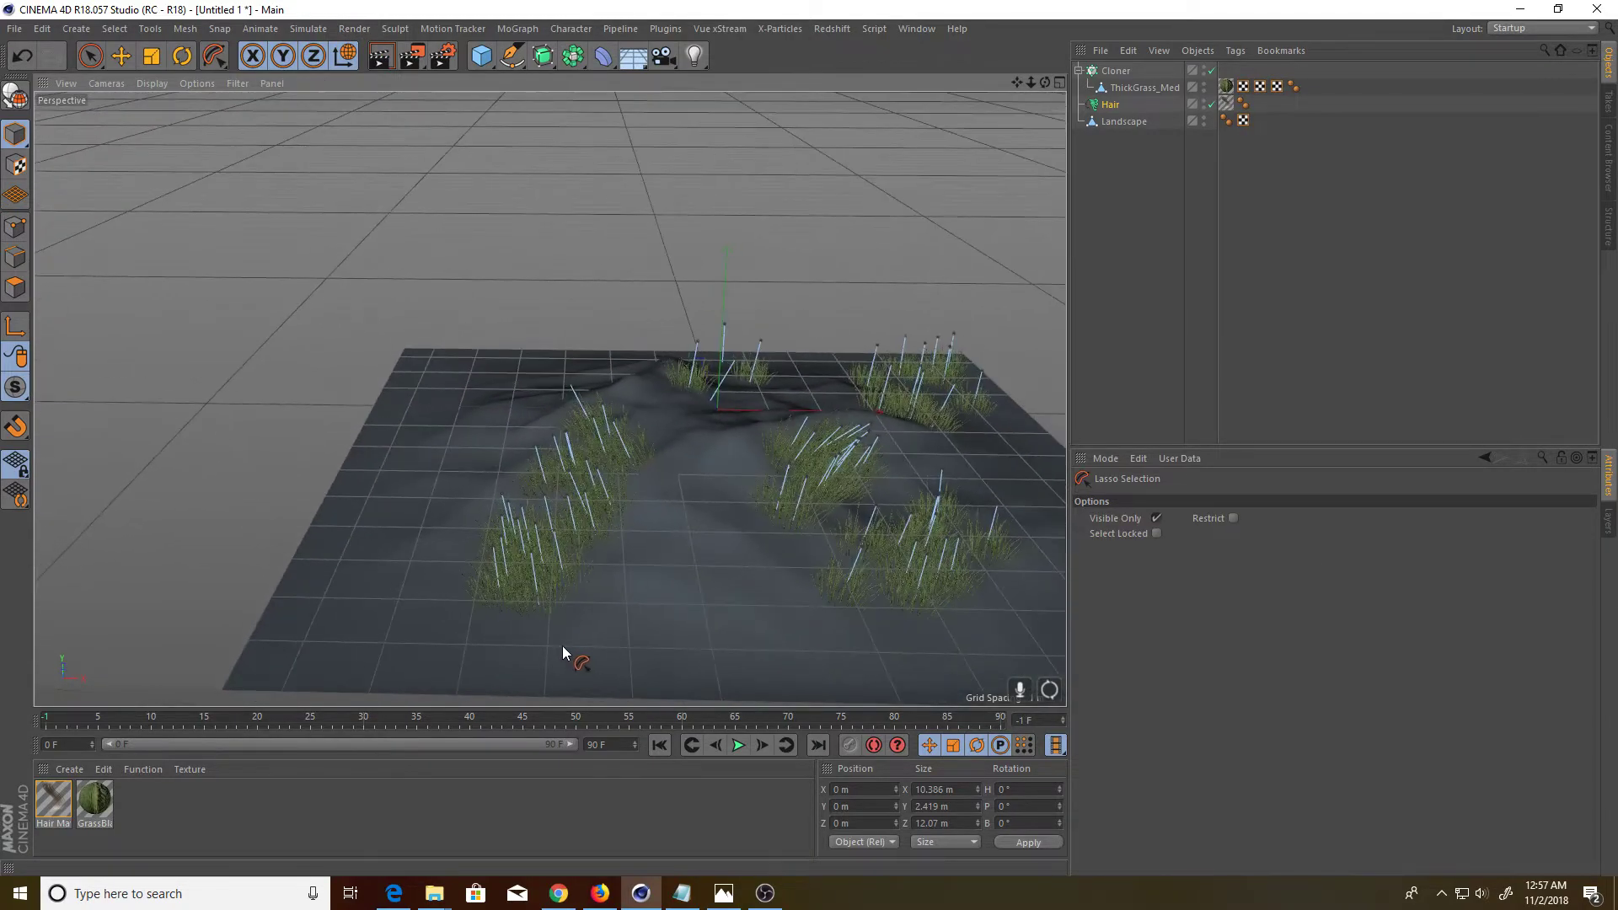
{"action": "mouse_move", "coordinate": [553, 604]}
{"action": "left_mouse_down"}
{"action": "mouse_move", "coordinate": [642, 516]}
{"action": "mouse_move", "coordinate": [561, 595]}
{"action": "left_mouse_up"}
{"action": "key", "text": "Delete"}
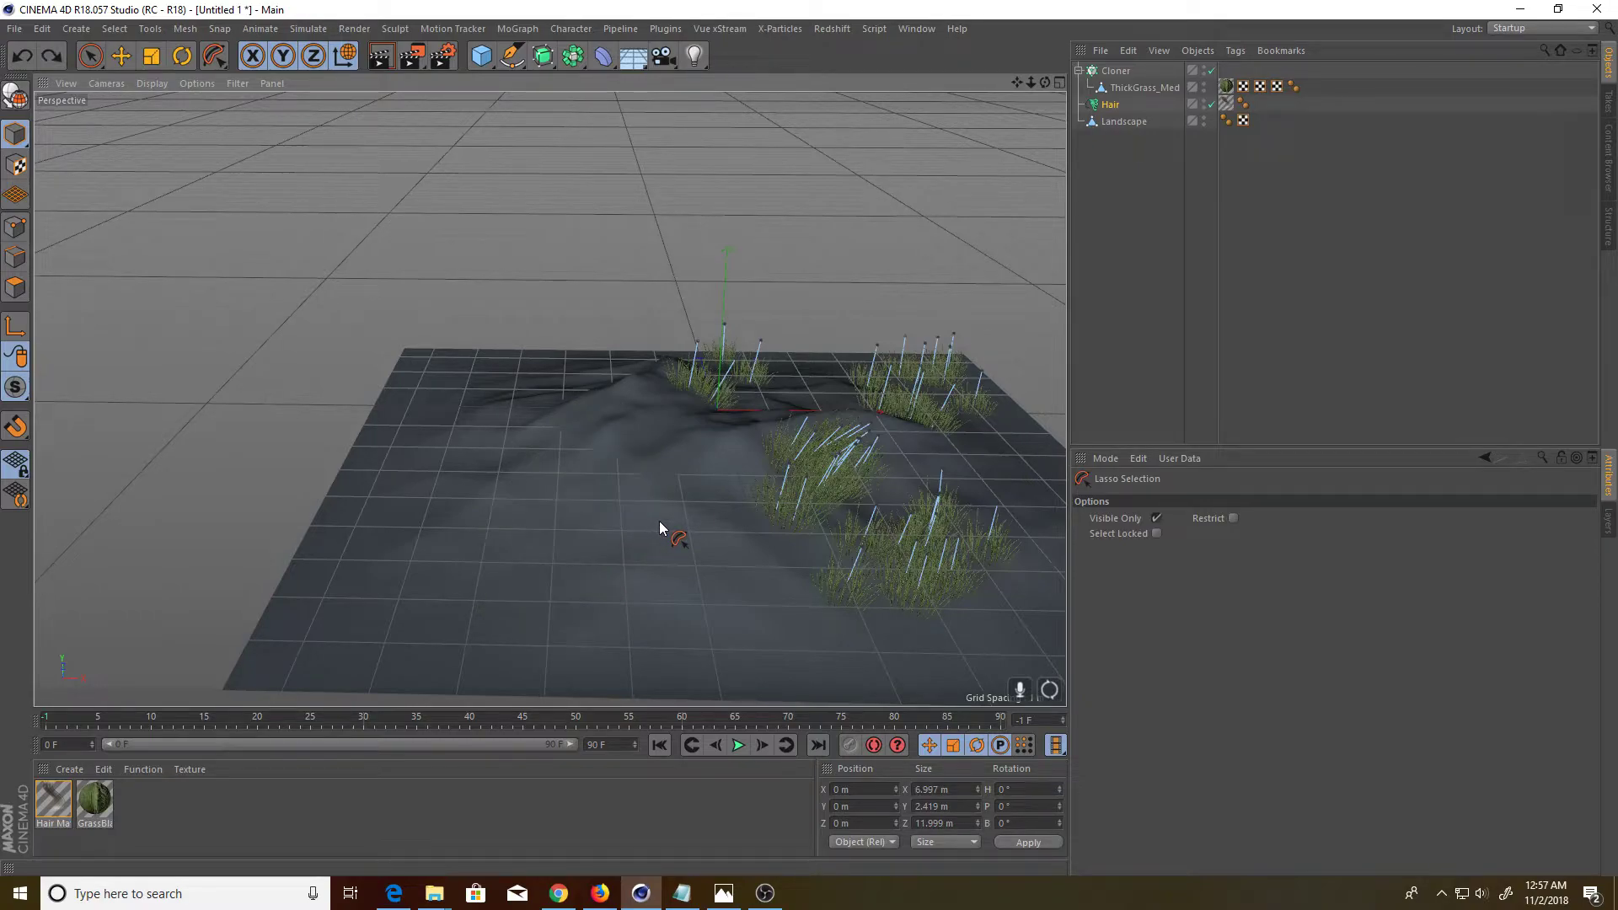
{"action": "mouse_move", "coordinate": [773, 594]}
{"action": "left_mouse_down", "text": "alt"}
{"action": "mouse_move", "coordinate": [825, 541]}
{"action": "mouse_move", "coordinate": [753, 486]}
{"action": "left_mouse_up", "text": "alt"}
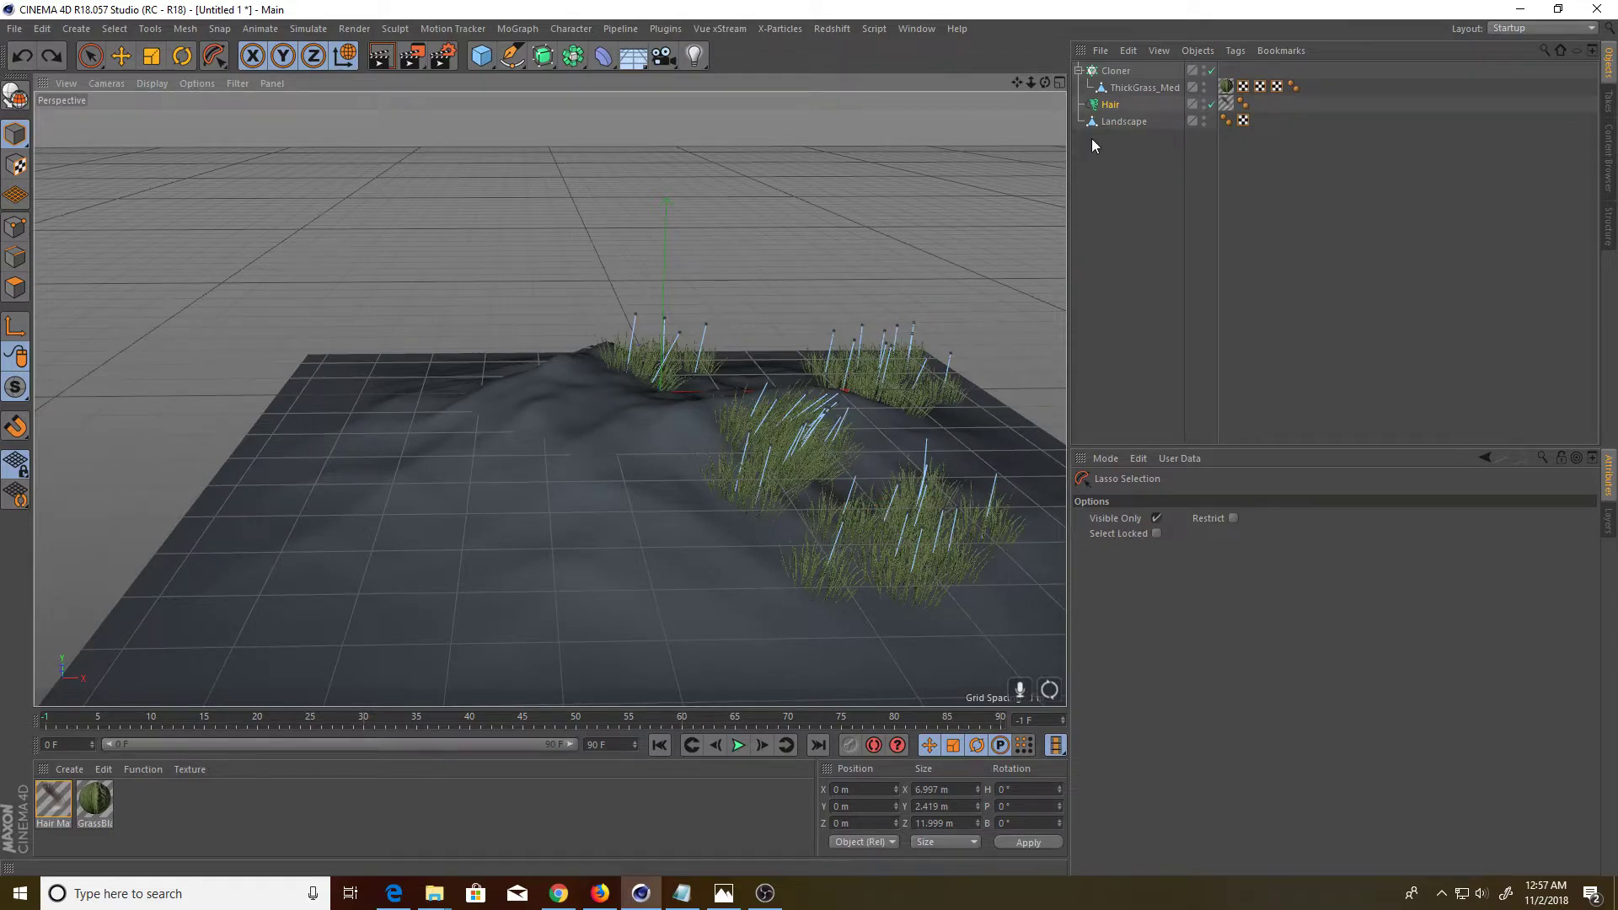
Add a Random effector to the Cloner and set its Minimum to 0%
{"action": "left_click", "coordinate": [1121, 75]}
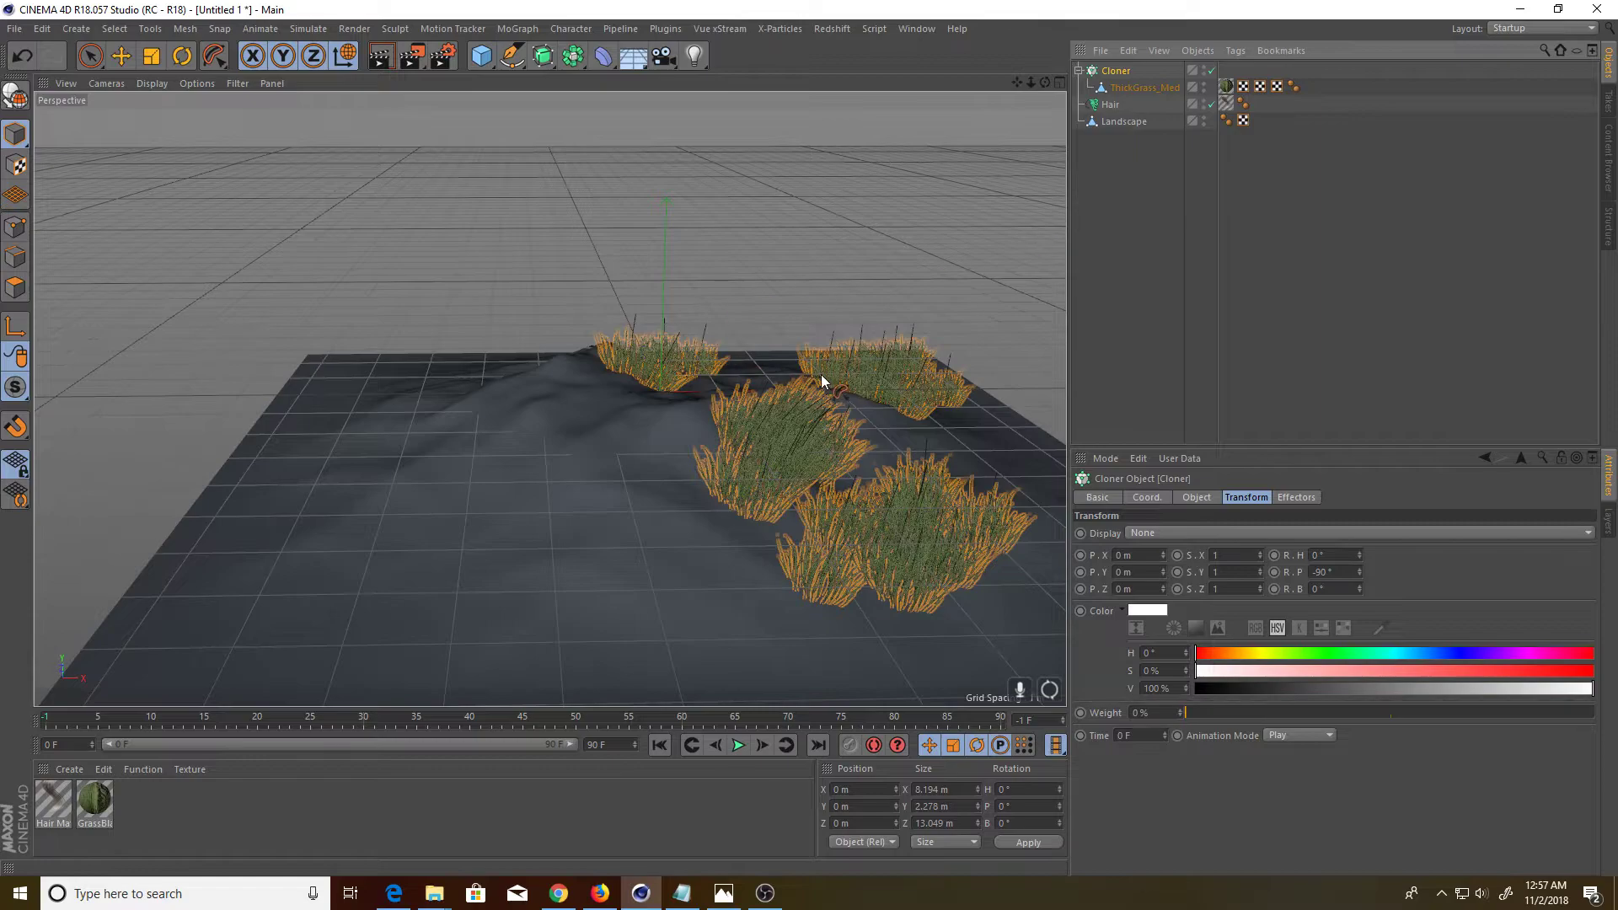
{"action": "left_click", "coordinate": [513, 28]}
{"action": "mouse_move", "coordinate": [543, 53]}
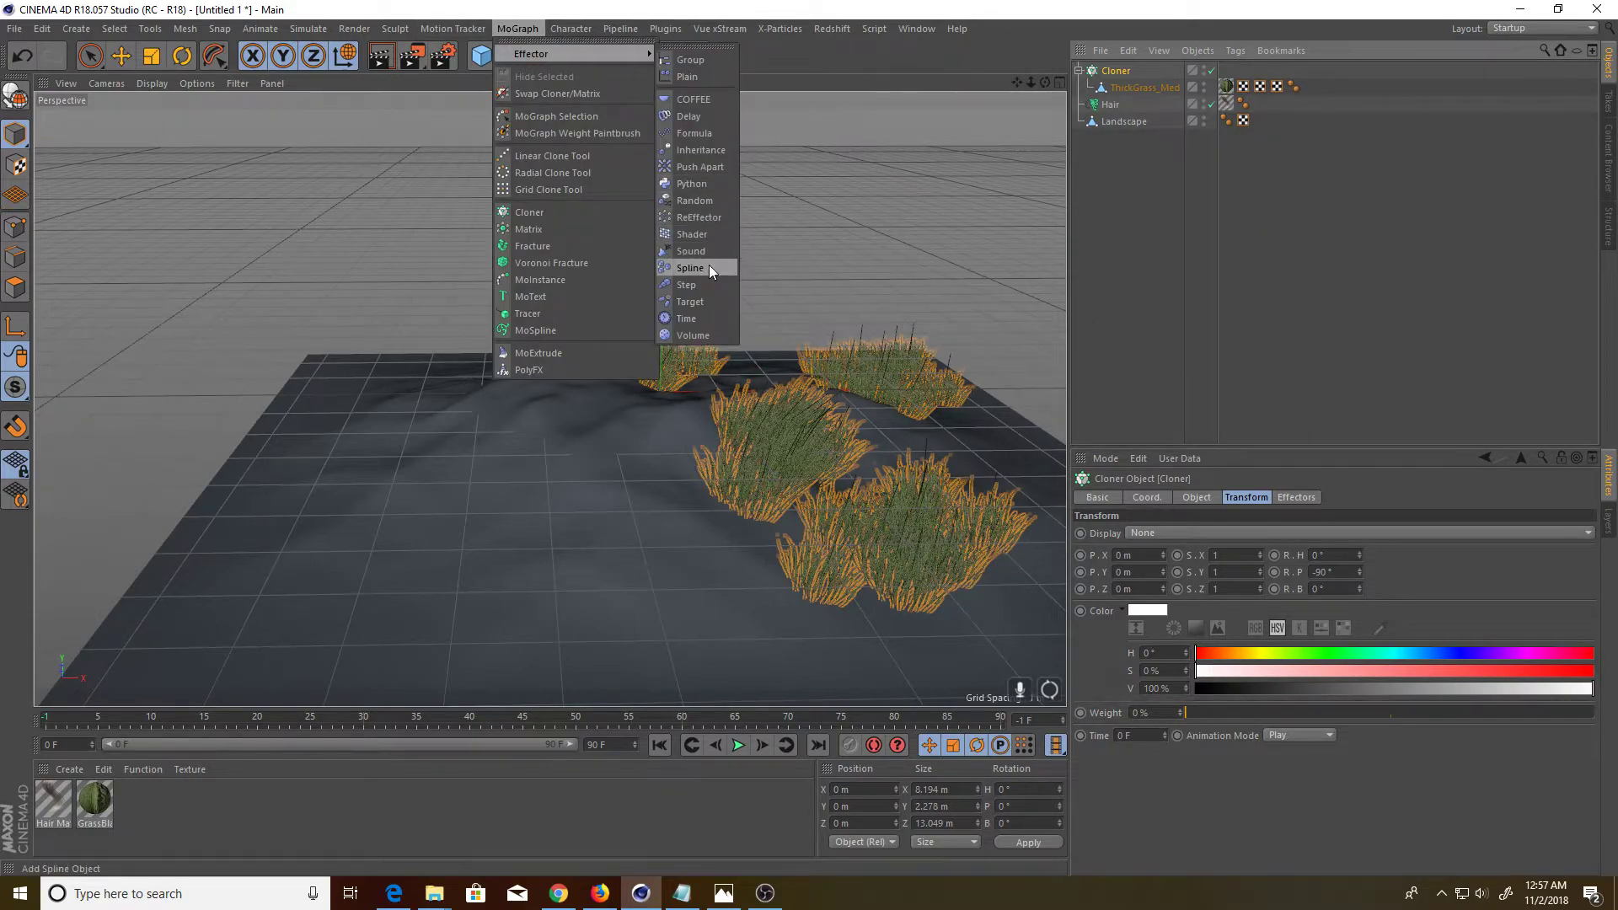
{"action": "left_click", "coordinate": [695, 200]}
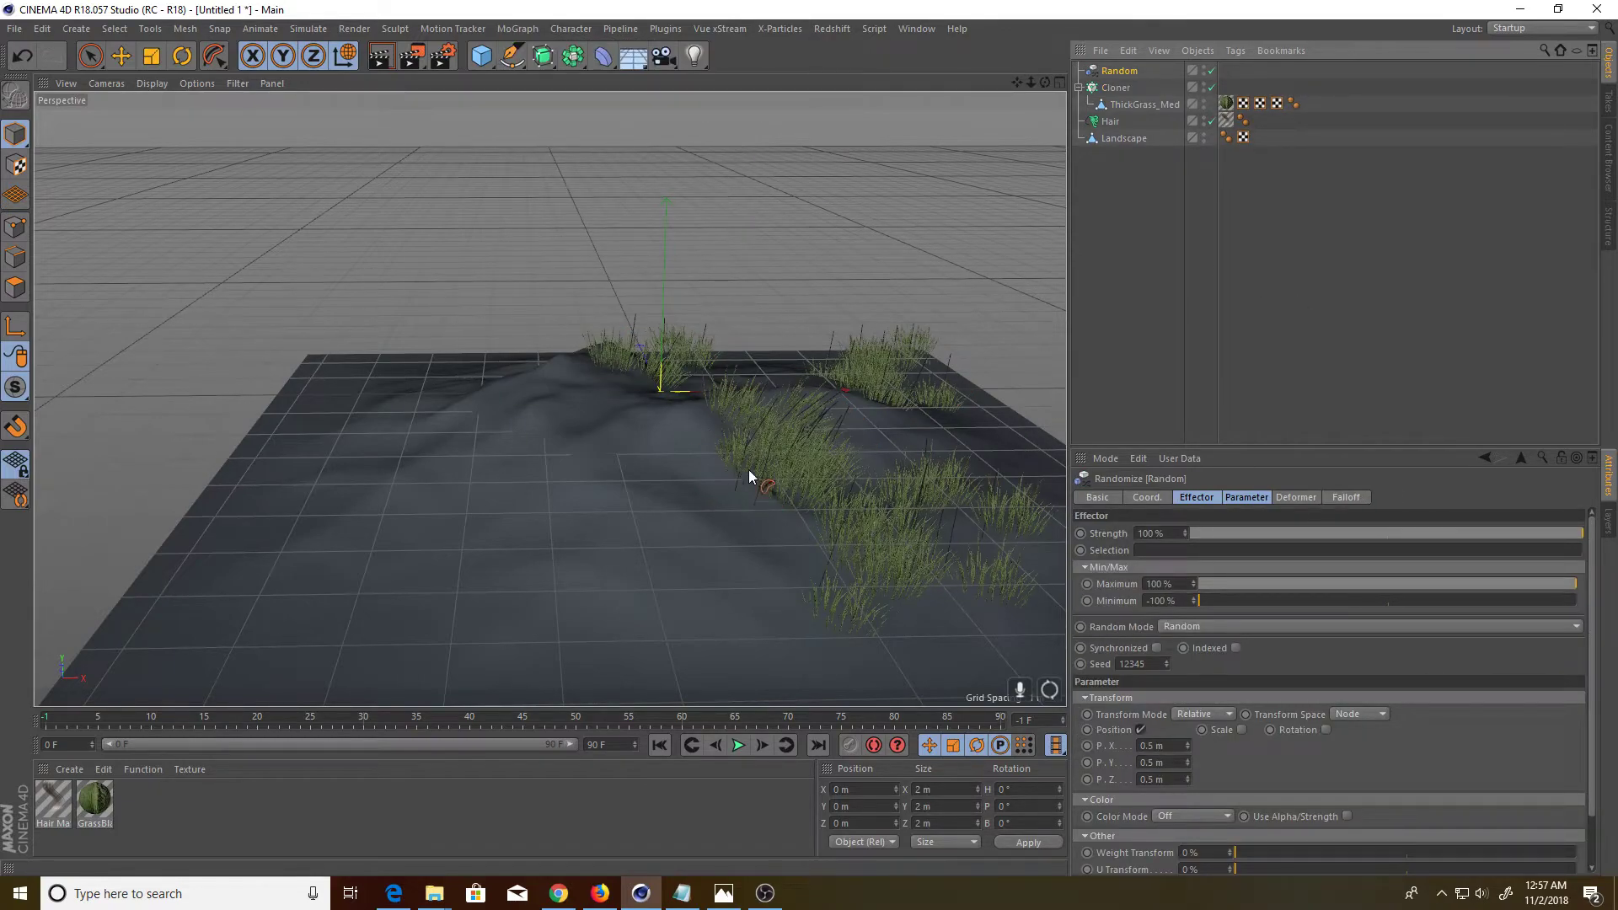
{"action": "mouse_move", "coordinate": [707, 474]}
{"action": "left_mouse_down", "text": "alt"}
{"action": "mouse_move", "coordinate": [668, 438]}
{"action": "mouse_move", "coordinate": [774, 459]}
{"action": "mouse_move", "coordinate": [620, 445]}
{"action": "left_mouse_up", "text": "alt"}
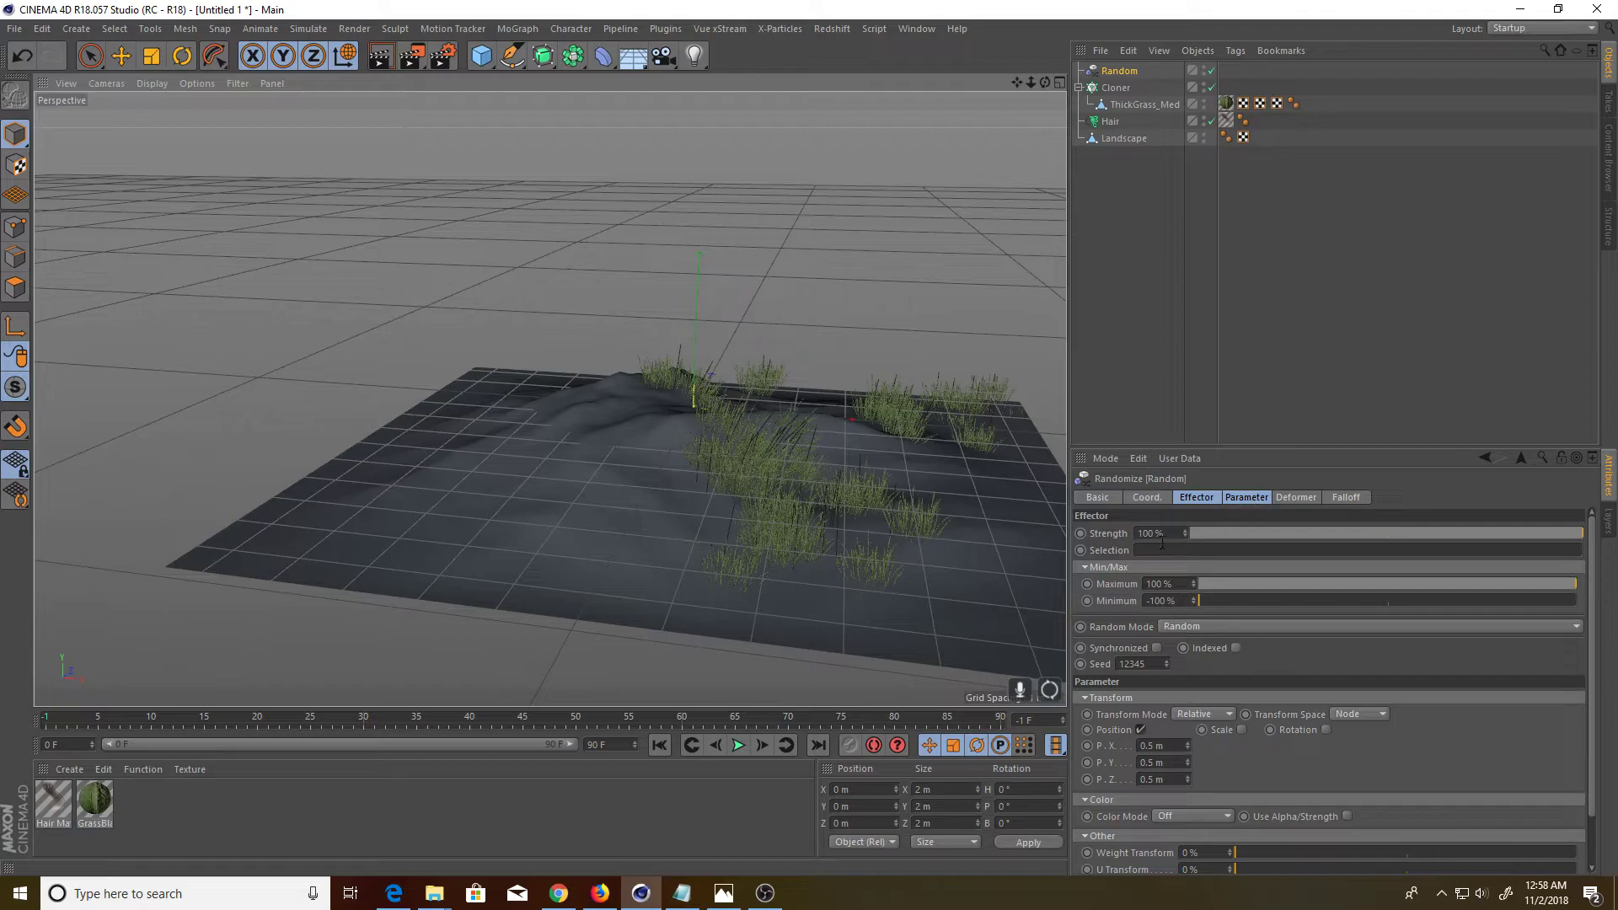
{"action": "left_click", "coordinate": [1160, 600]}
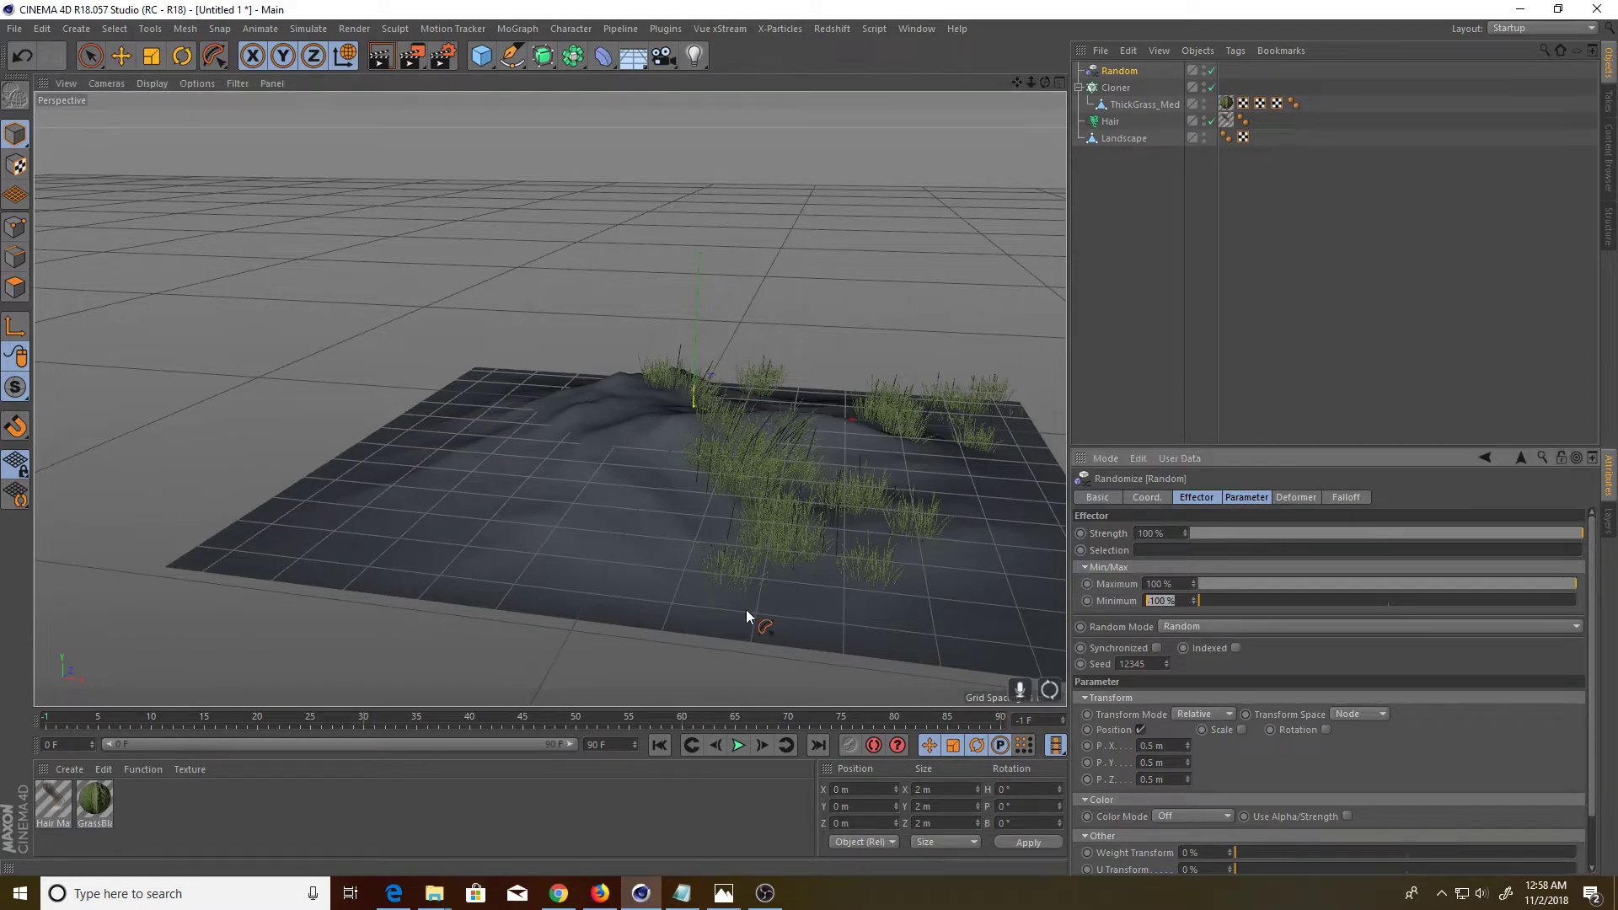
{"action": "type", "text": "0"}
{"action": "key", "text": "Return"}
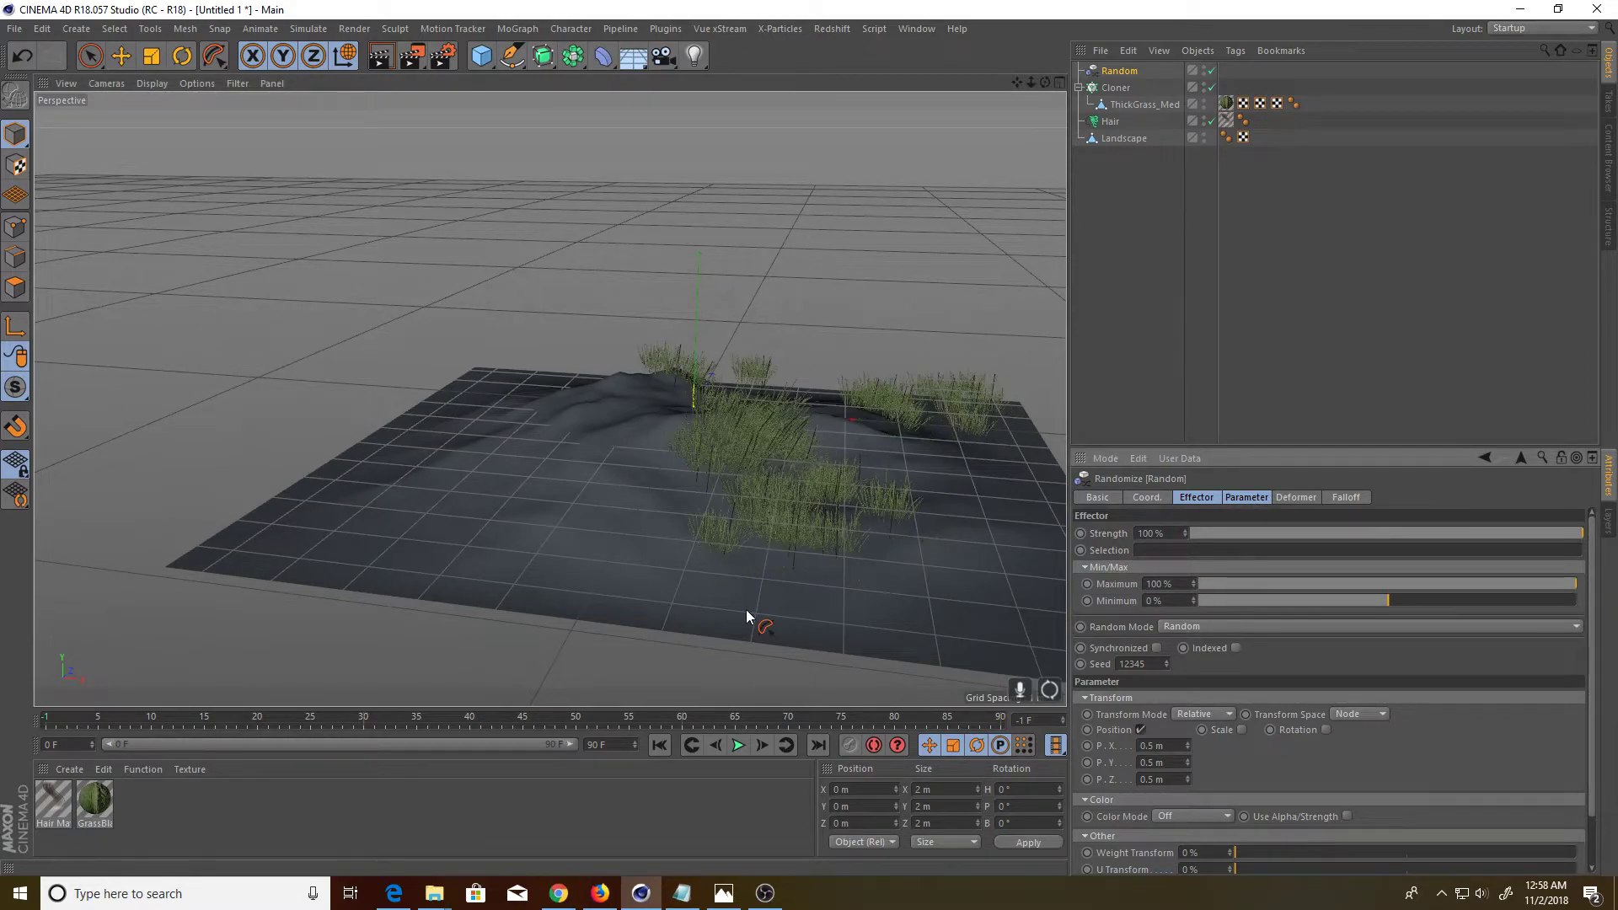
{"action": "left_click_drag", "start_coordinate": [777, 576], "coordinate": [764, 565], "text": "alt"}
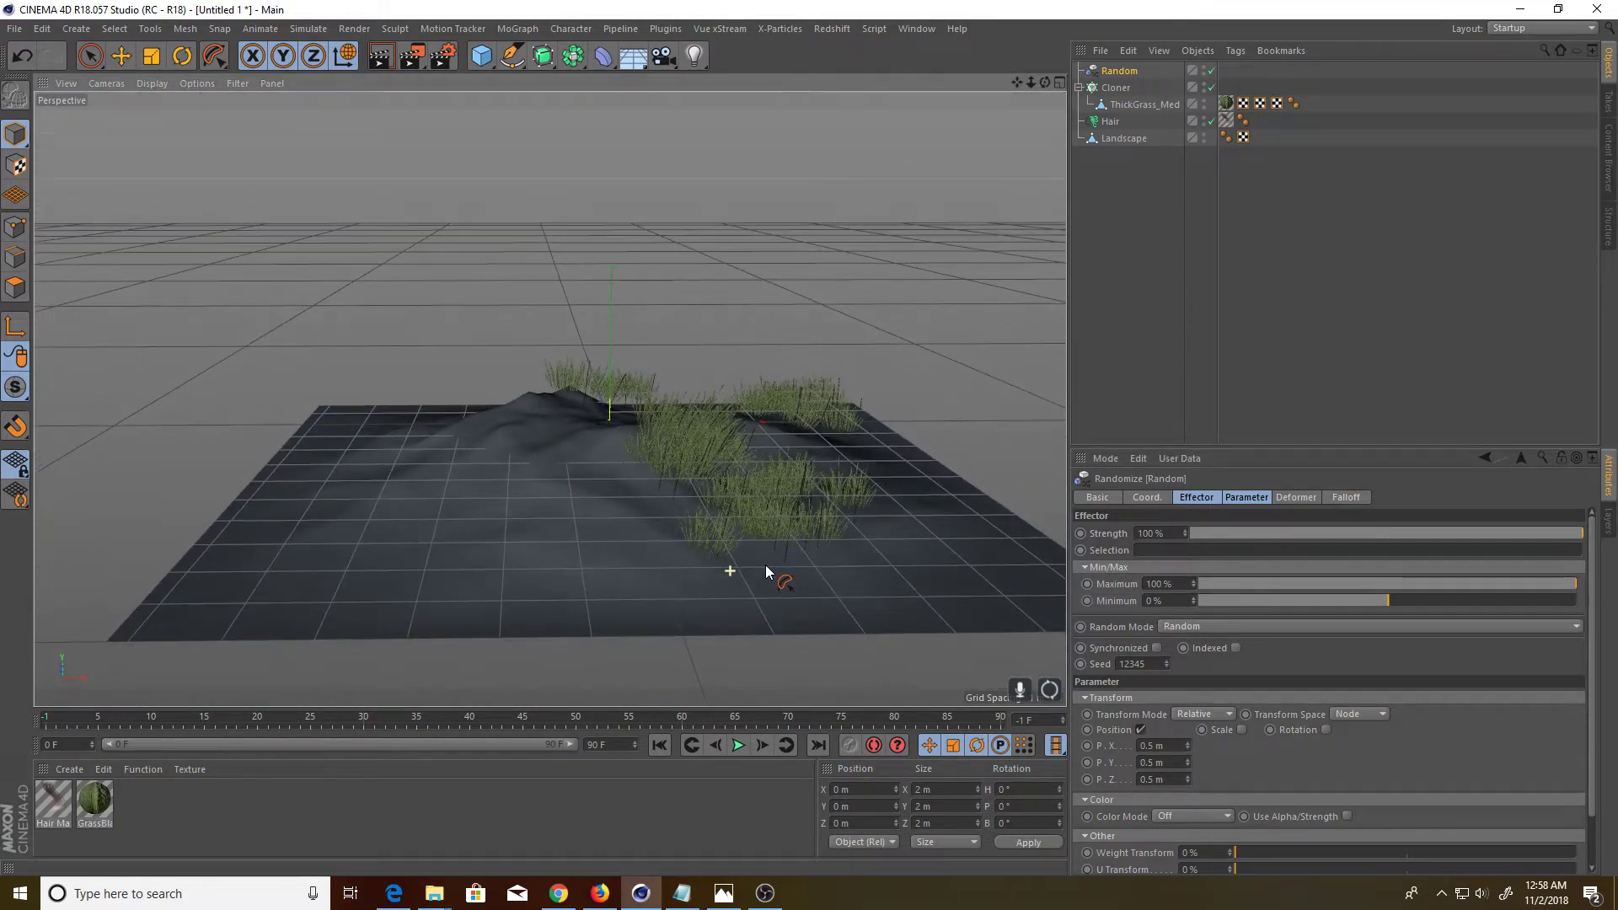
Turn off random Position and enable Uniform Scale at -0.56
{"action": "left_click", "coordinate": [1239, 496]}
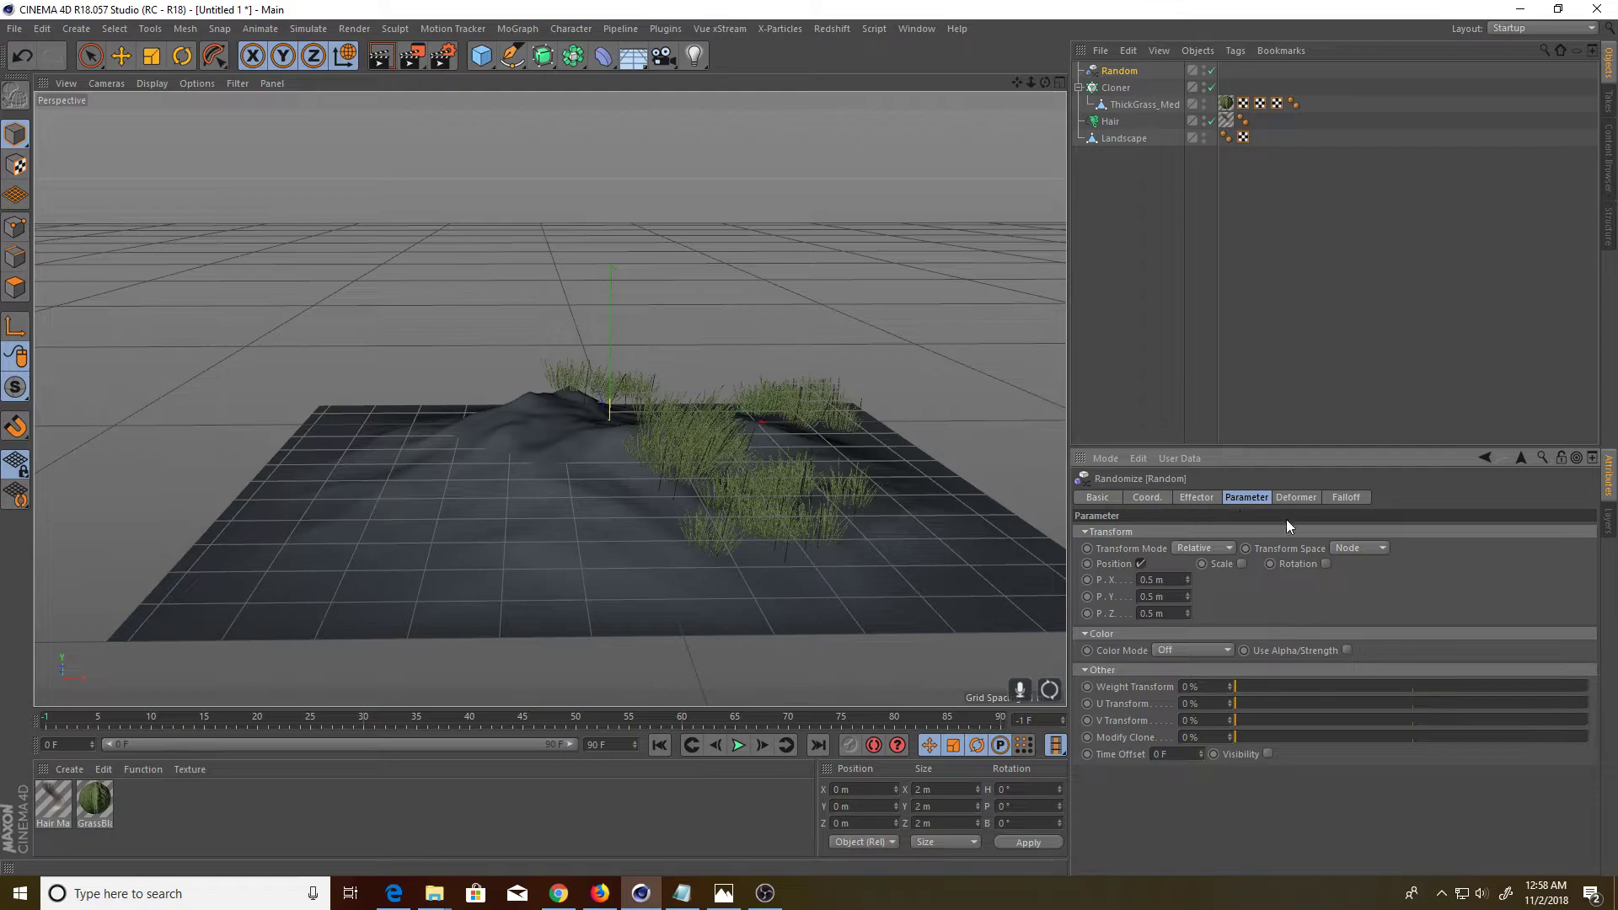
{"action": "left_click", "coordinate": [1140, 564]}
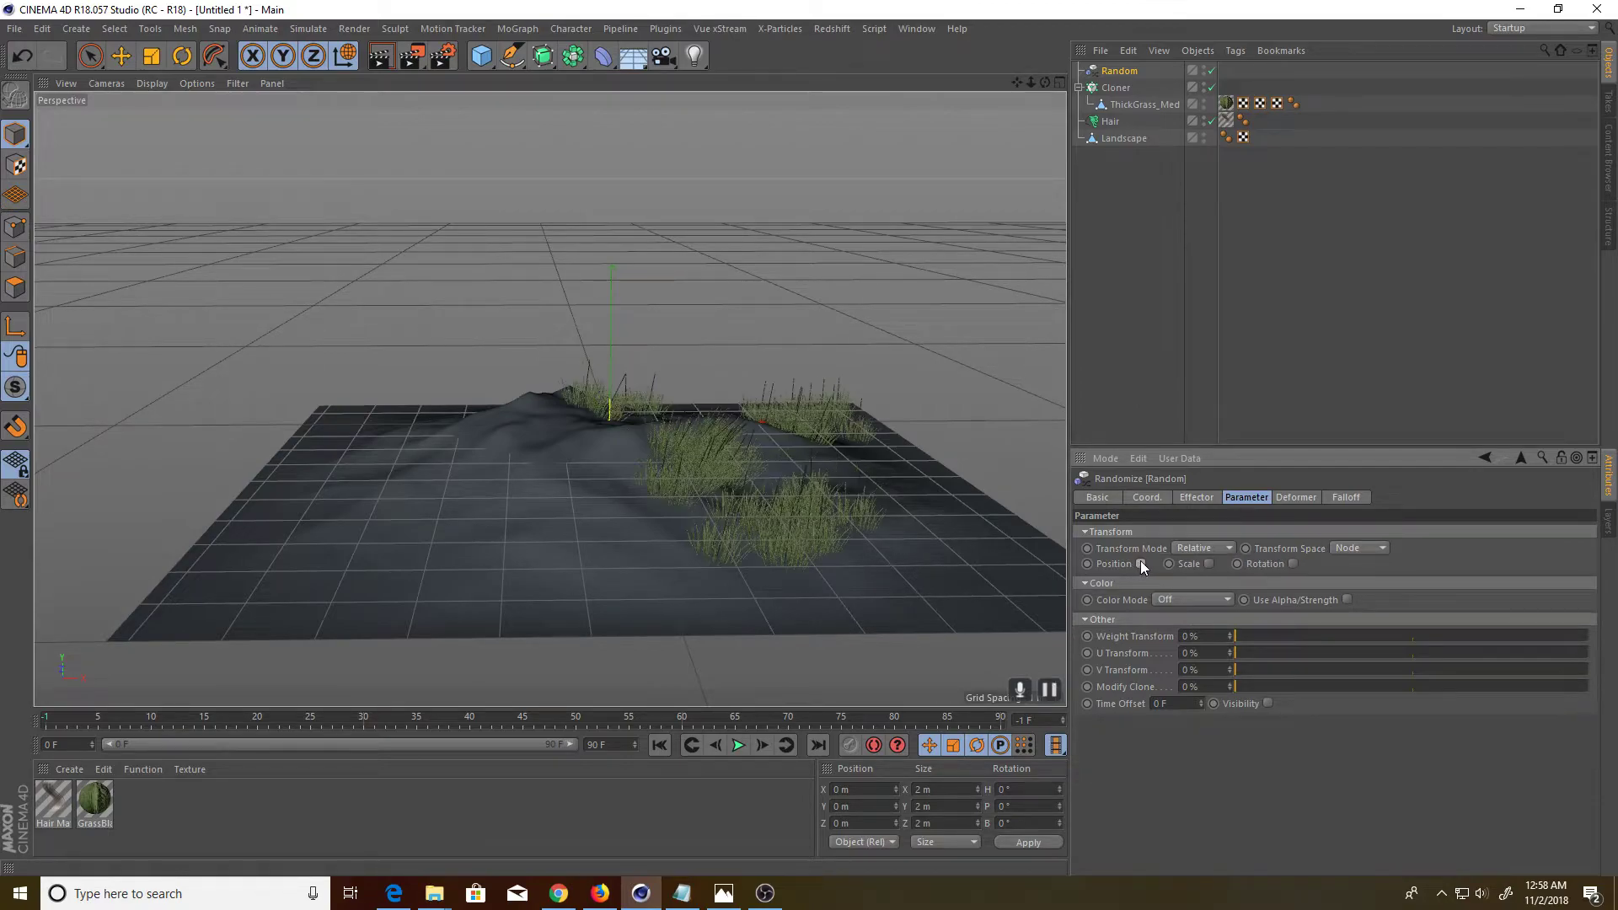
{"action": "left_click", "coordinate": [1210, 564]}
{"action": "left_click_drag", "start_coordinate": [1300, 582], "coordinate": [1297, 638]}
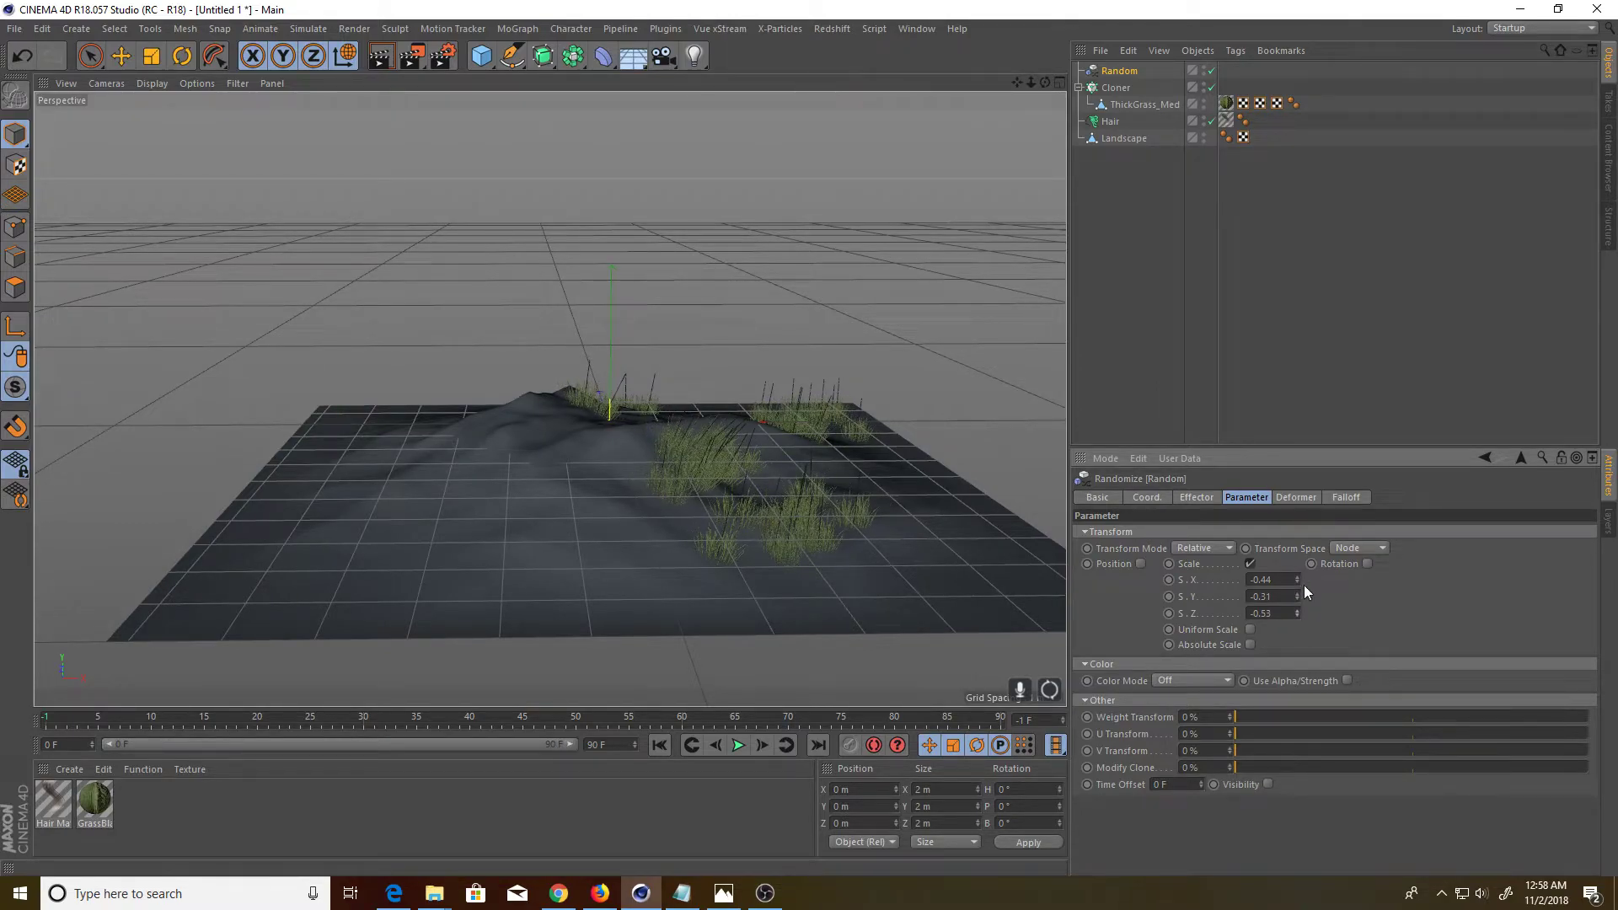
{"action": "left_click", "coordinate": [1248, 630]}
{"action": "left_click_drag", "start_coordinate": [1298, 578], "coordinate": [1297, 607]}
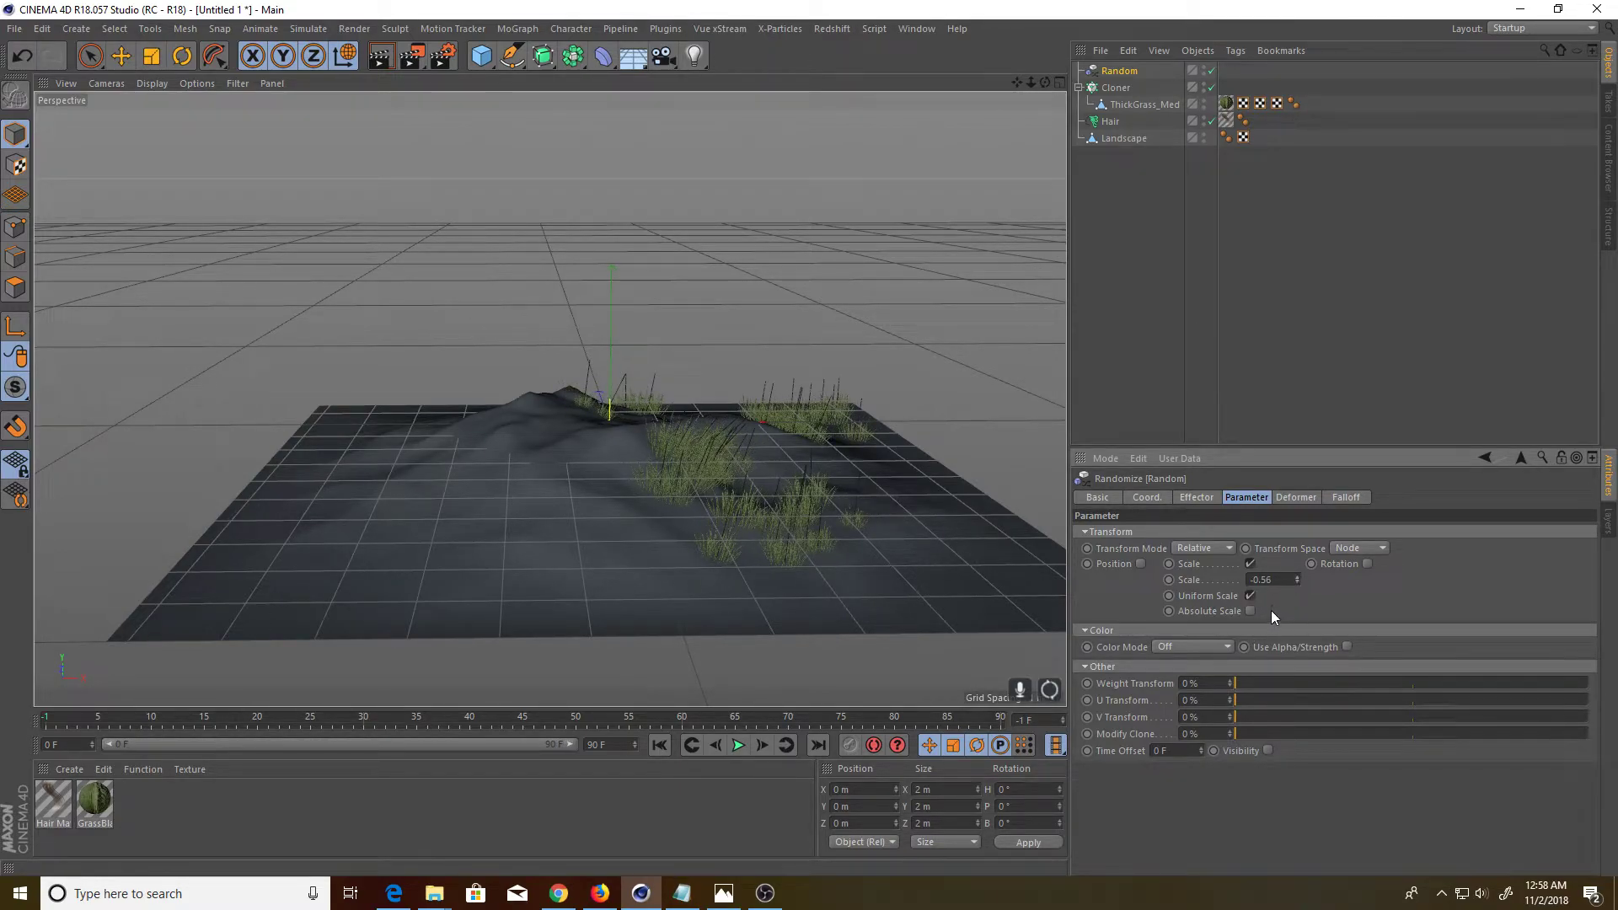
{"action": "left_click_drag", "start_coordinate": [884, 533], "coordinate": [1117, 502], "text": "alt"}
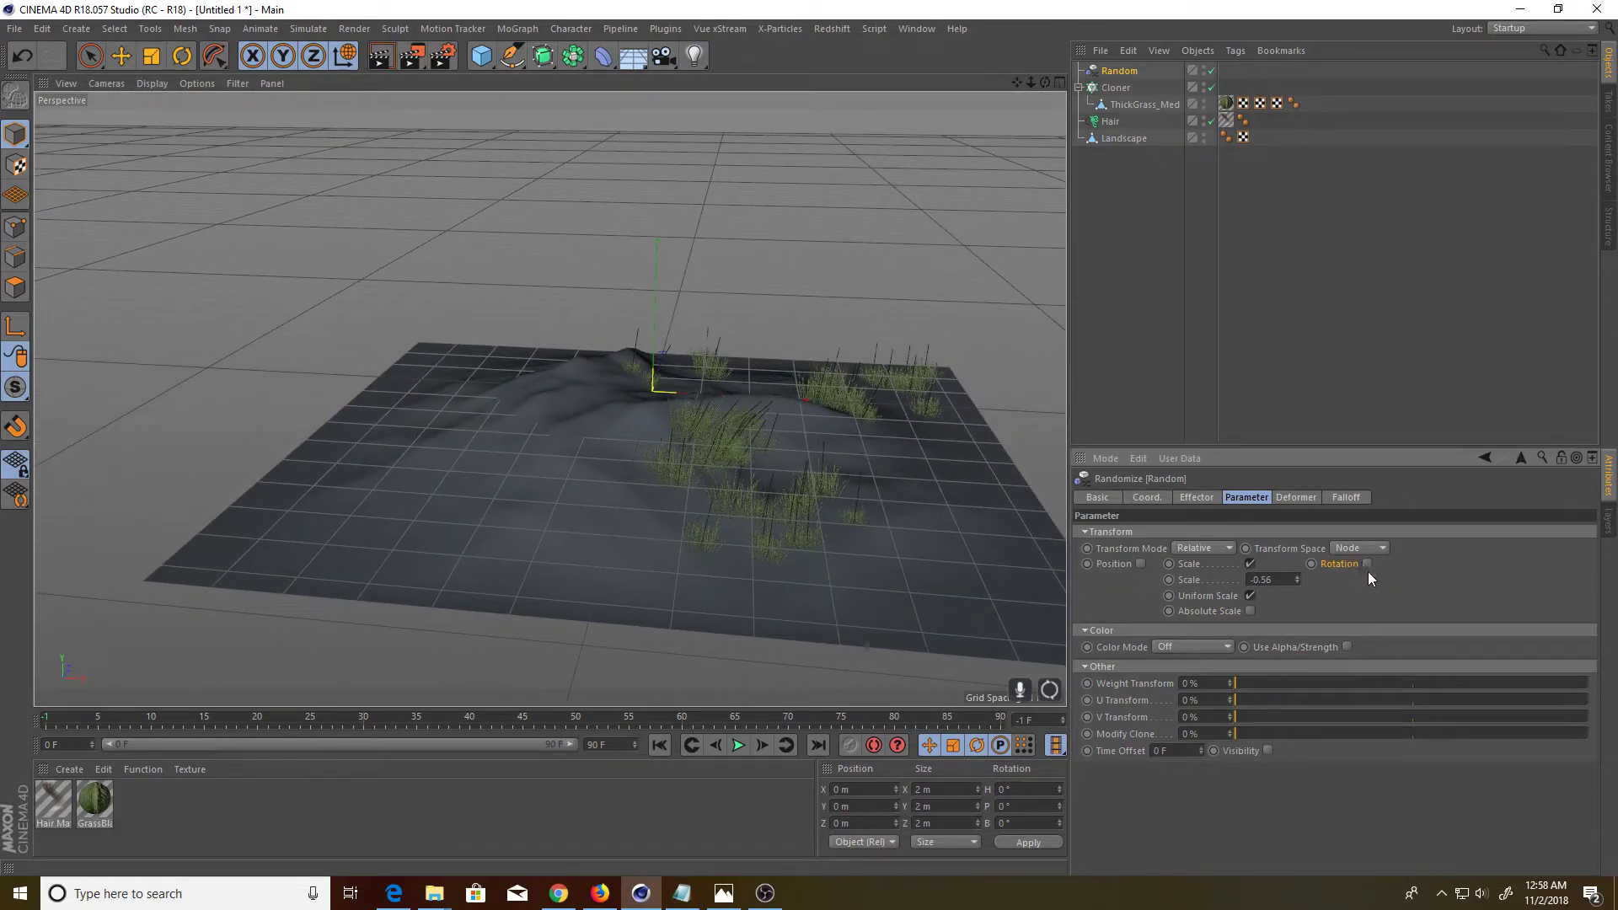
Enable random Rotation with R.H 117°, then inspect the grassy hill from low angles
{"action": "left_click", "coordinate": [1365, 564]}
{"action": "left_click_drag", "start_coordinate": [1416, 583], "coordinate": [1417, 506]}
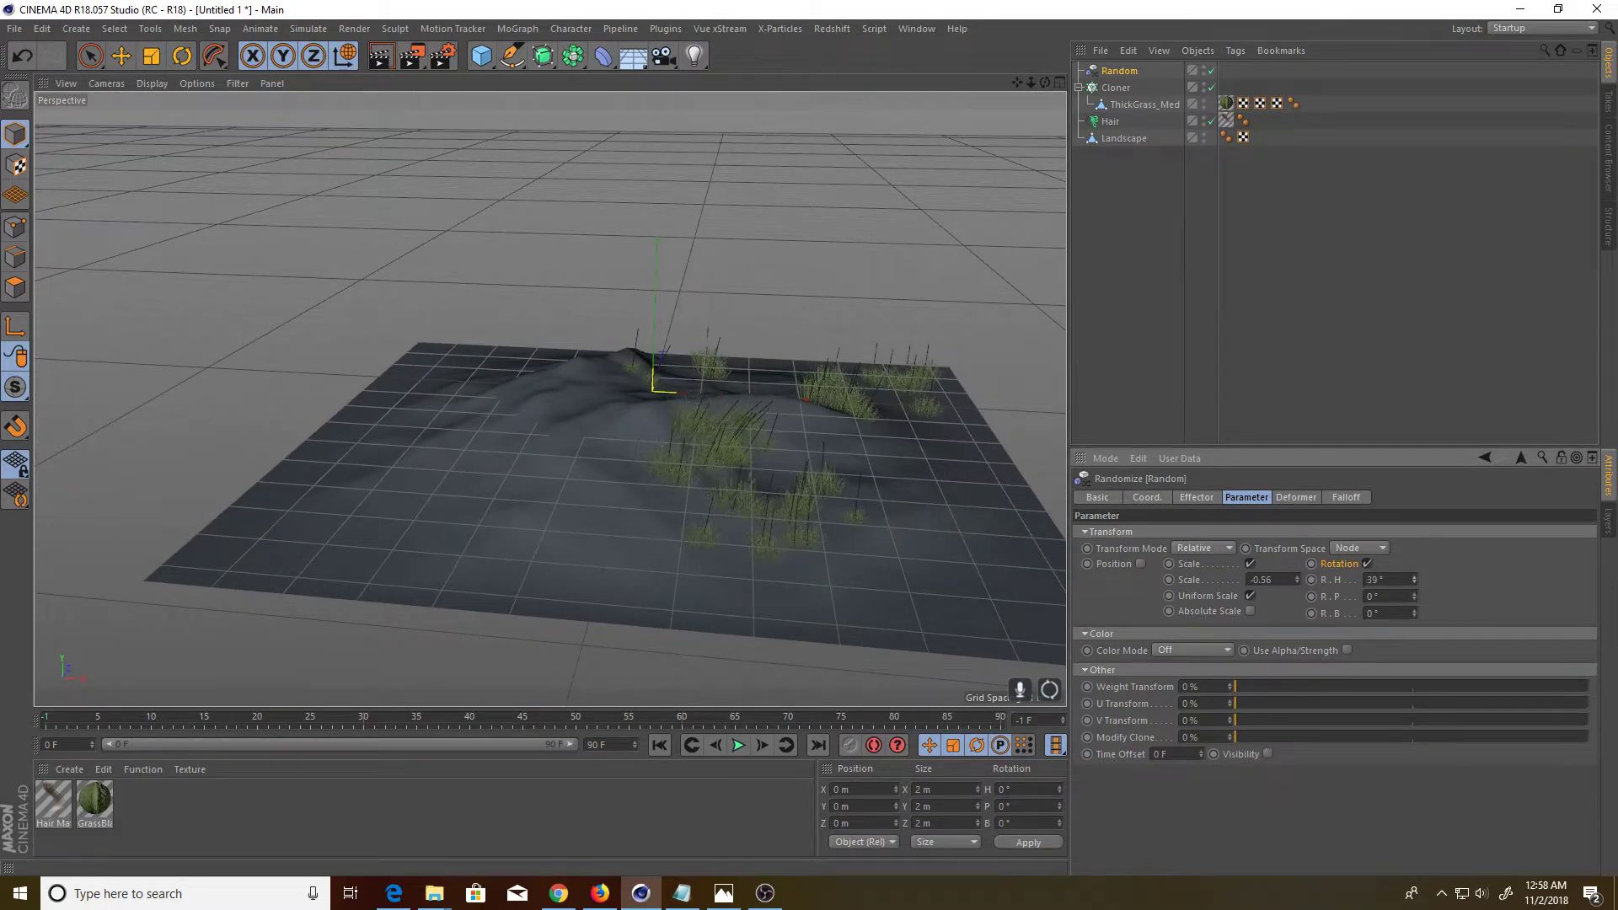
{"action": "right_click_drag", "start_coordinate": [913, 562], "coordinate": [1061, 540], "text": "alt"}
{"action": "left_click_drag", "start_coordinate": [1060, 540], "coordinate": [640, 537], "text": "alt"}
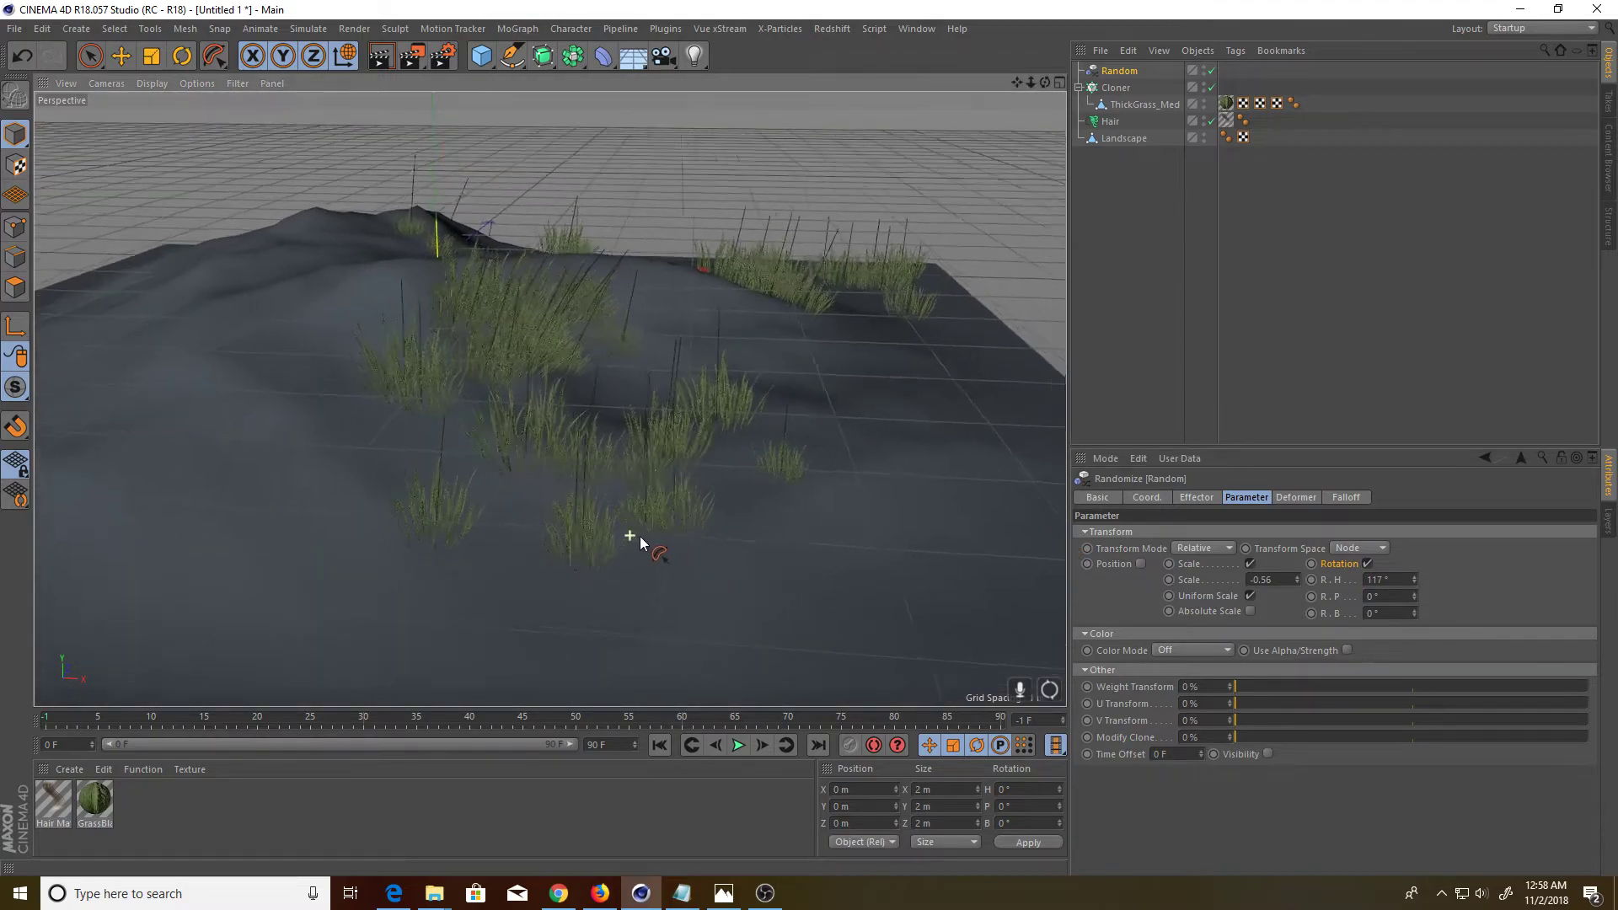
{"action": "mouse_move", "coordinate": [640, 536]}
{"action": "right_mouse_down", "text": "alt"}
{"action": "mouse_move", "coordinate": [700, 608]}
{"action": "mouse_move", "coordinate": [660, 561]}
{"action": "right_mouse_up", "text": "alt"}
{"action": "left_click_drag", "start_coordinate": [660, 560], "coordinate": [798, 437], "text": "alt"}
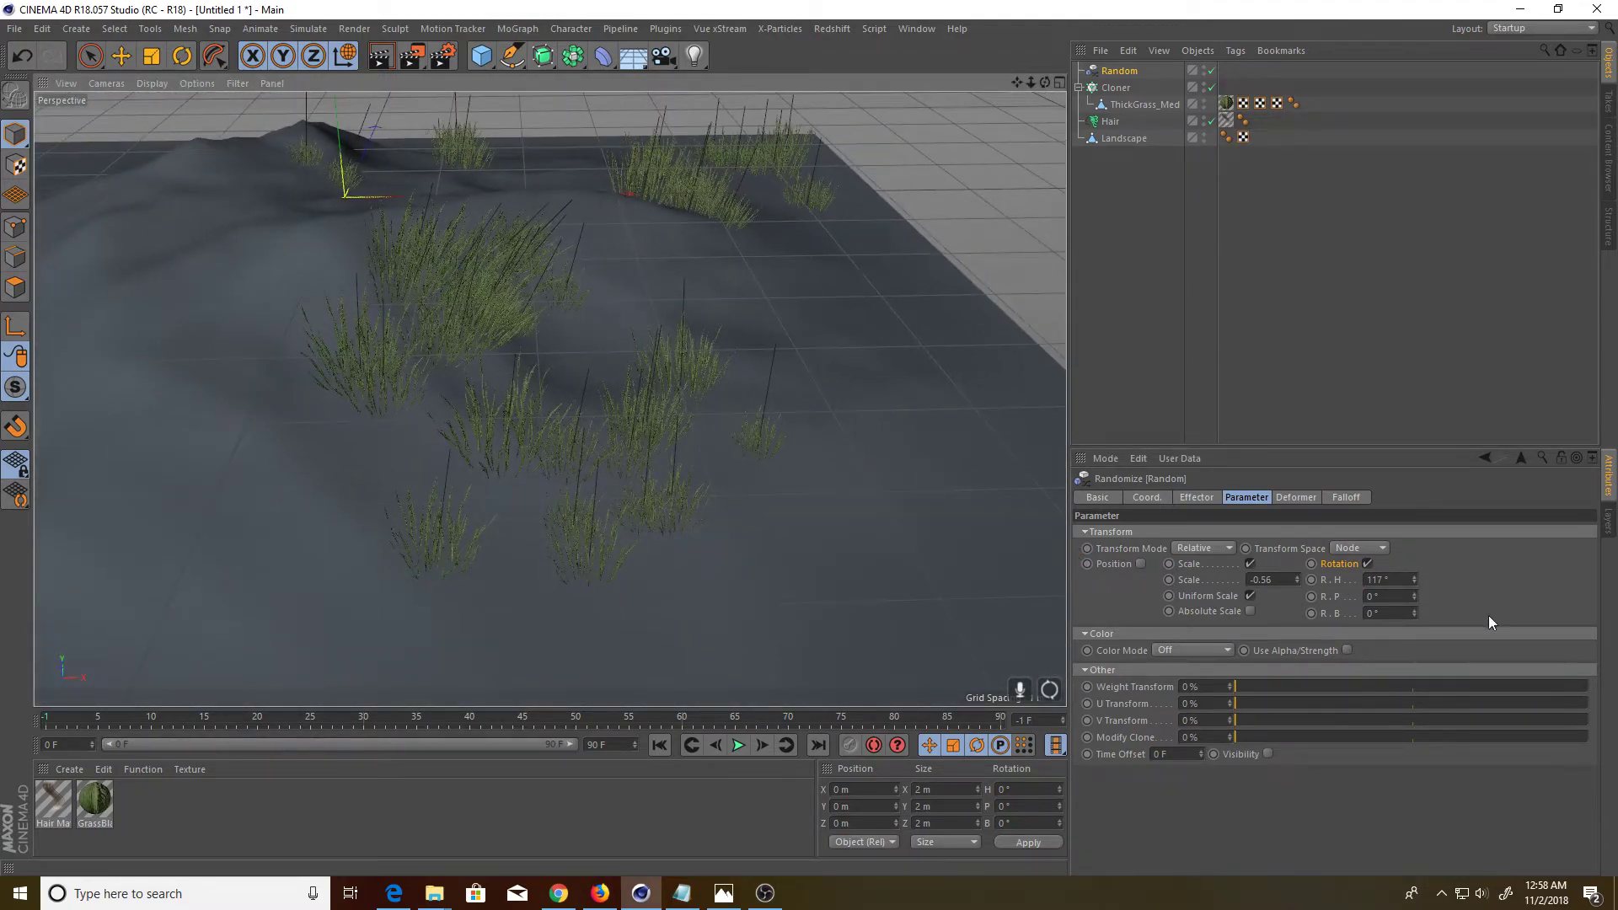
{"action": "mouse_move", "coordinate": [658, 626]}
{"action": "left_mouse_down", "text": "alt"}
{"action": "mouse_move", "coordinate": [570, 487]}
{"action": "mouse_move", "coordinate": [687, 513]}
{"action": "mouse_move", "coordinate": [624, 490]}
{"action": "mouse_move", "coordinate": [661, 487]}
{"action": "left_mouse_up", "text": "alt"}
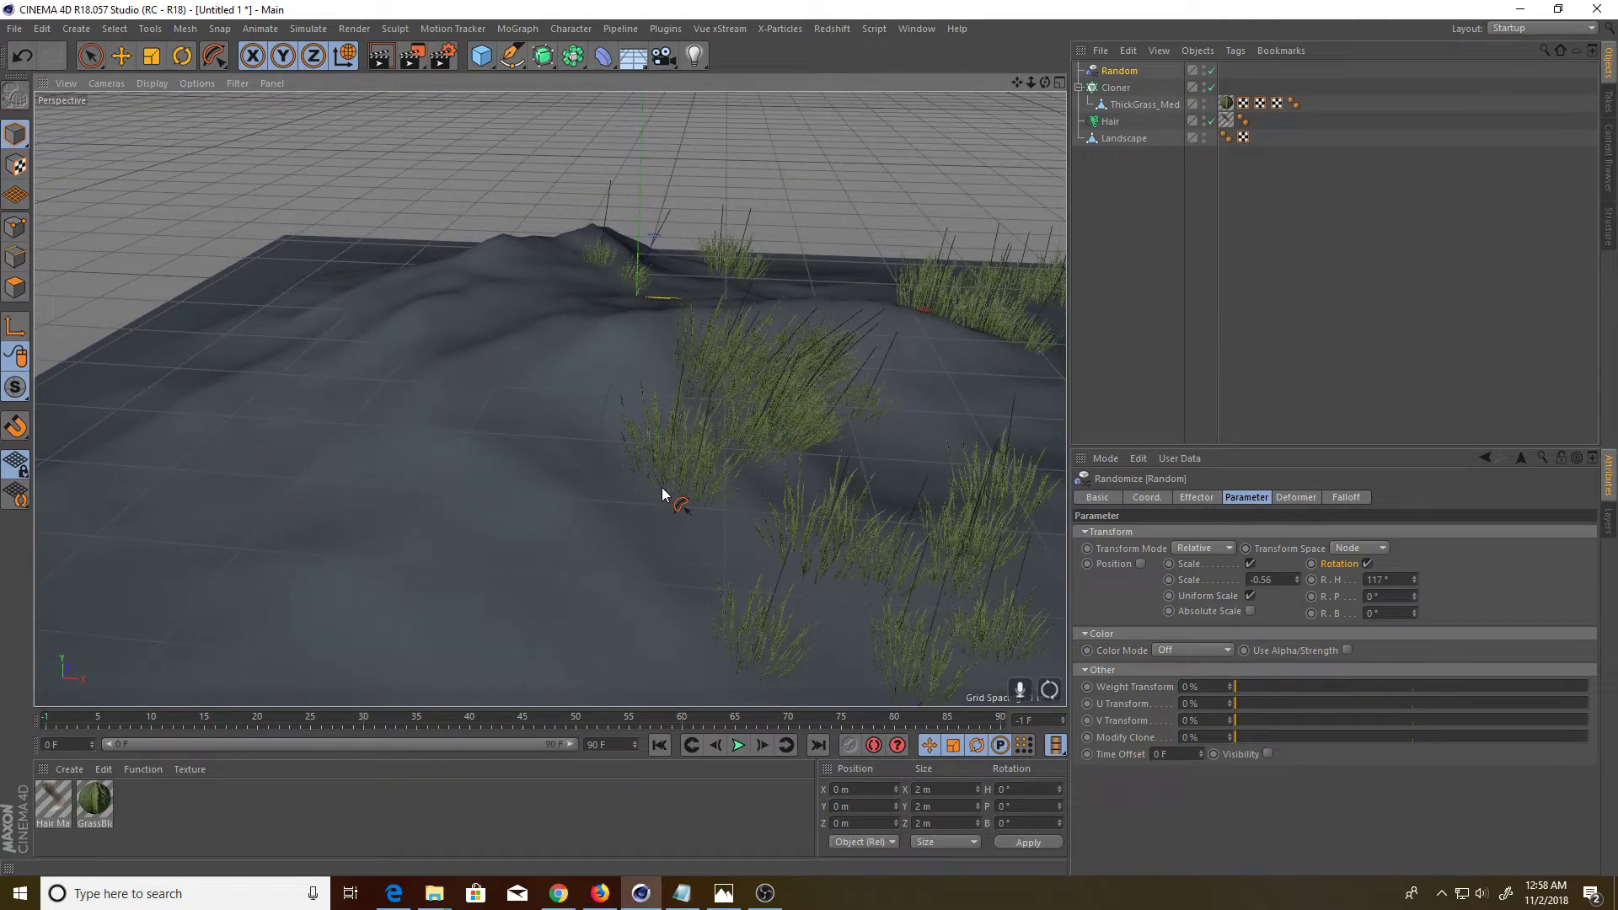
{"action": "mouse_move", "coordinate": [648, 623]}
{"action": "left_mouse_down", "text": "alt"}
{"action": "mouse_move", "coordinate": [890, 425]}
{"action": "mouse_move", "coordinate": [823, 450]}
{"action": "mouse_move", "coordinate": [564, 446]}
{"action": "mouse_move", "coordinate": [570, 477]}
{"action": "mouse_move", "coordinate": [709, 518]}
{"action": "mouse_move", "coordinate": [687, 626]}
{"action": "mouse_move", "coordinate": [694, 535]}
{"action": "mouse_move", "coordinate": [531, 532]}
{"action": "mouse_move", "coordinate": [661, 502]}
{"action": "left_mouse_up", "text": "alt"}
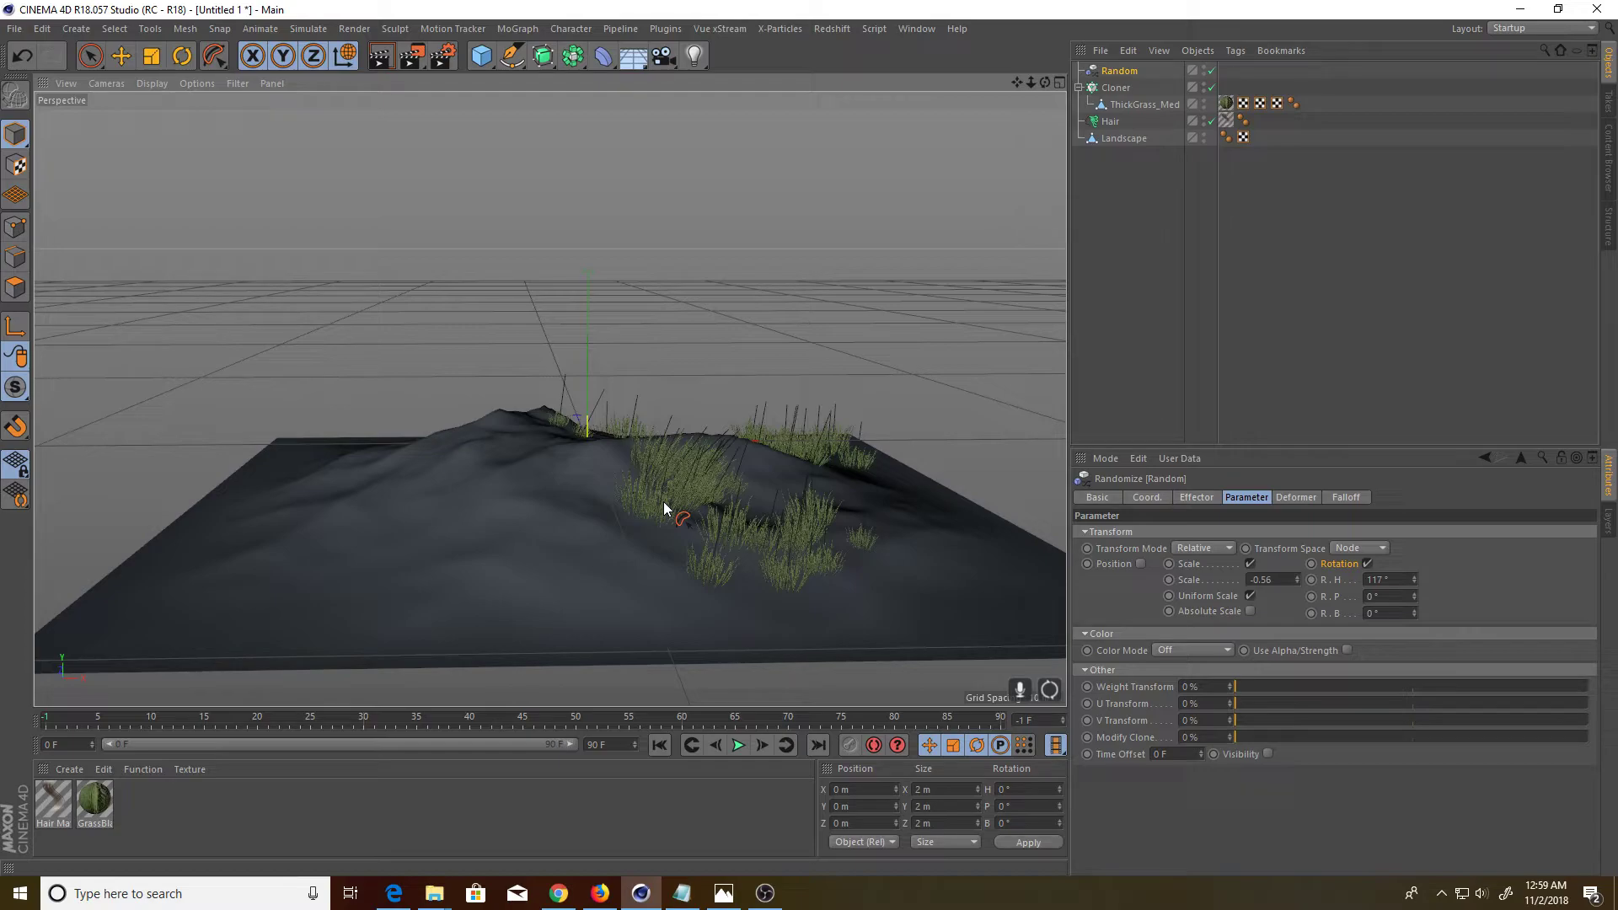
Tilt the view higher to inspect the grass, and bring up the light type choices
{"action": "mouse_move", "coordinate": [807, 536]}
{"action": "left_mouse_down", "text": "alt"}
{"action": "mouse_move", "coordinate": [802, 567]}
{"action": "mouse_move", "coordinate": [754, 550]}
{"action": "mouse_move", "coordinate": [798, 567]}
{"action": "mouse_move", "coordinate": [827, 545]}
{"action": "mouse_move", "coordinate": [783, 524]}
{"action": "mouse_move", "coordinate": [641, 548]}
{"action": "mouse_move", "coordinate": [606, 570]}
{"action": "mouse_move", "coordinate": [632, 570]}
{"action": "mouse_move", "coordinate": [641, 480]}
{"action": "mouse_move", "coordinate": [490, 517]}
{"action": "mouse_move", "coordinate": [598, 520]}
{"action": "left_mouse_up", "text": "alt"}
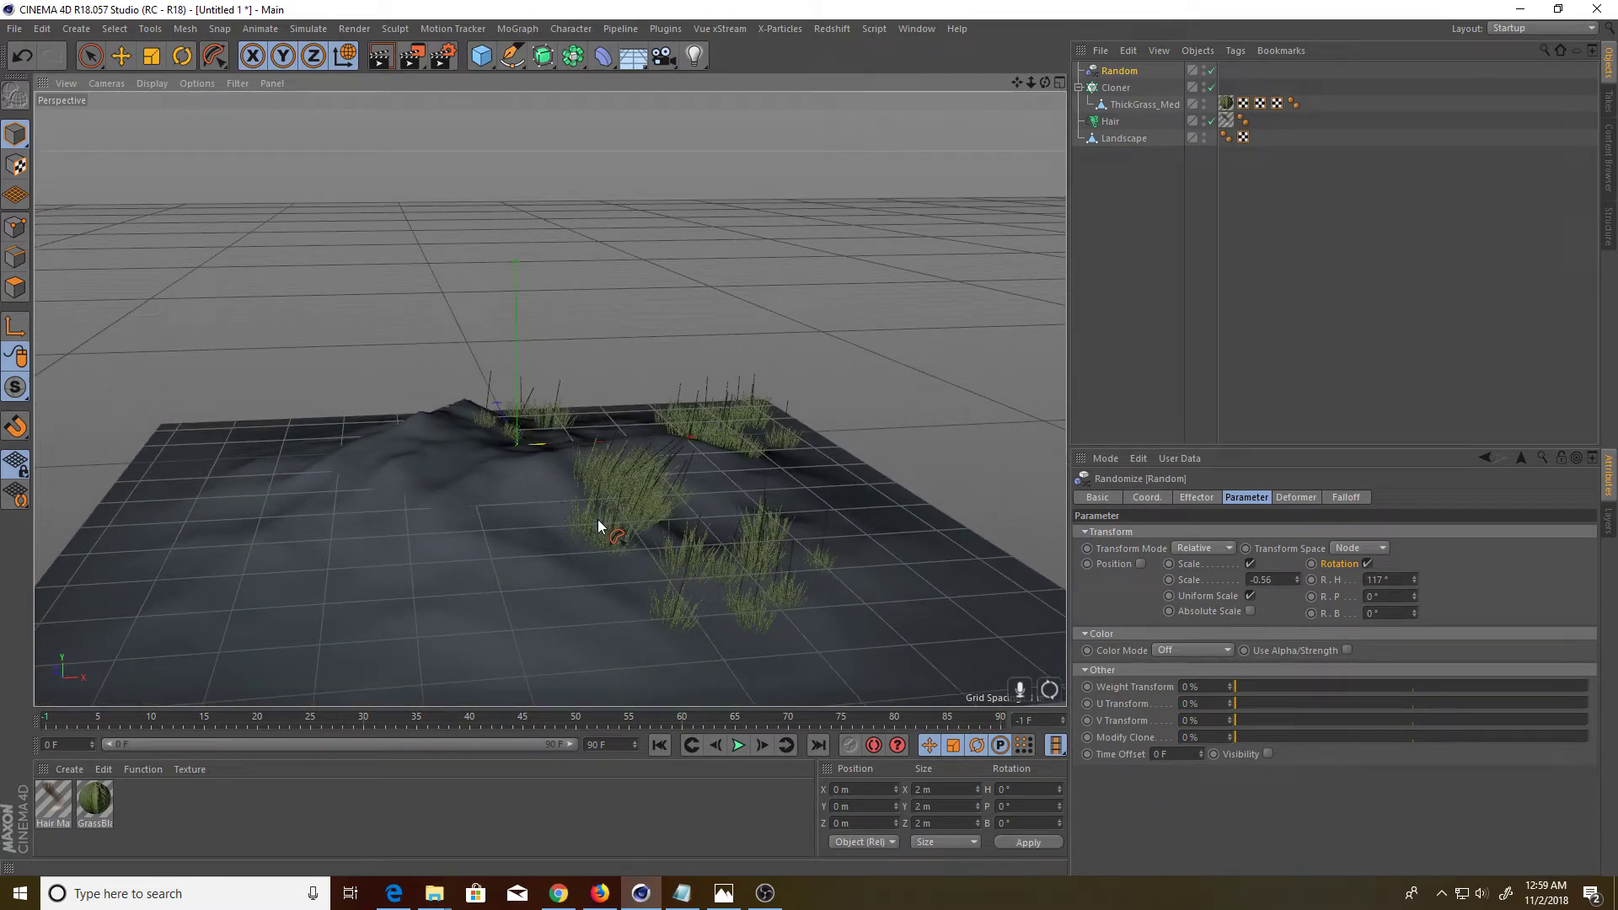
{"action": "left_click", "coordinate": [1203, 118]}
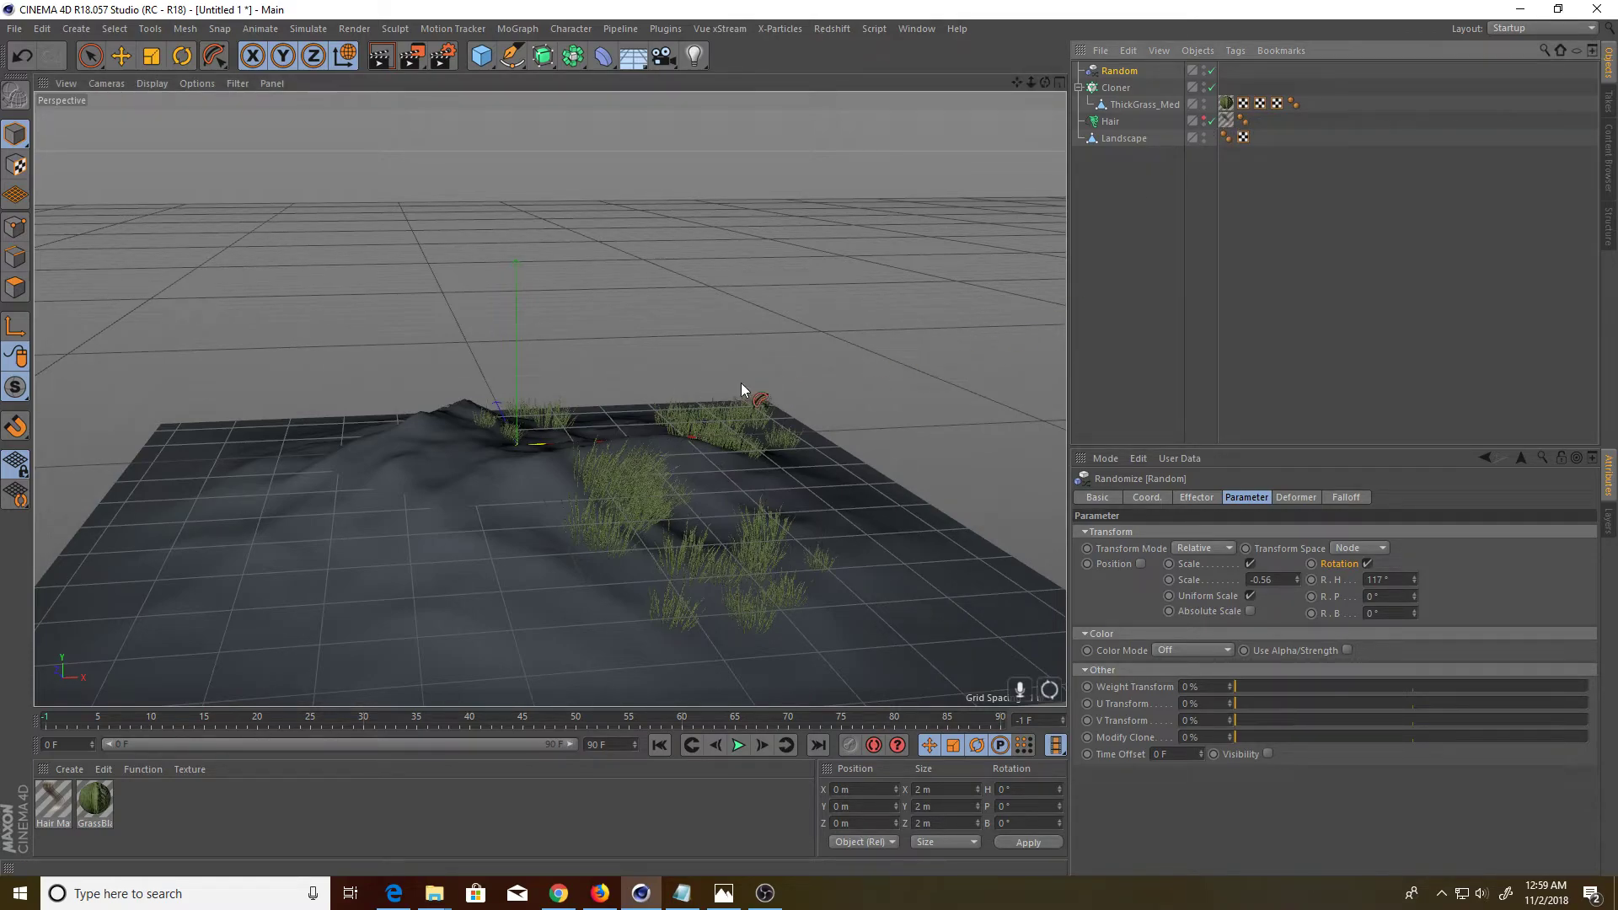
Add a Light and move it up above the landscape and to the right
{"action": "left_click_drag", "start_coordinate": [692, 55], "coordinate": [771, 82]}
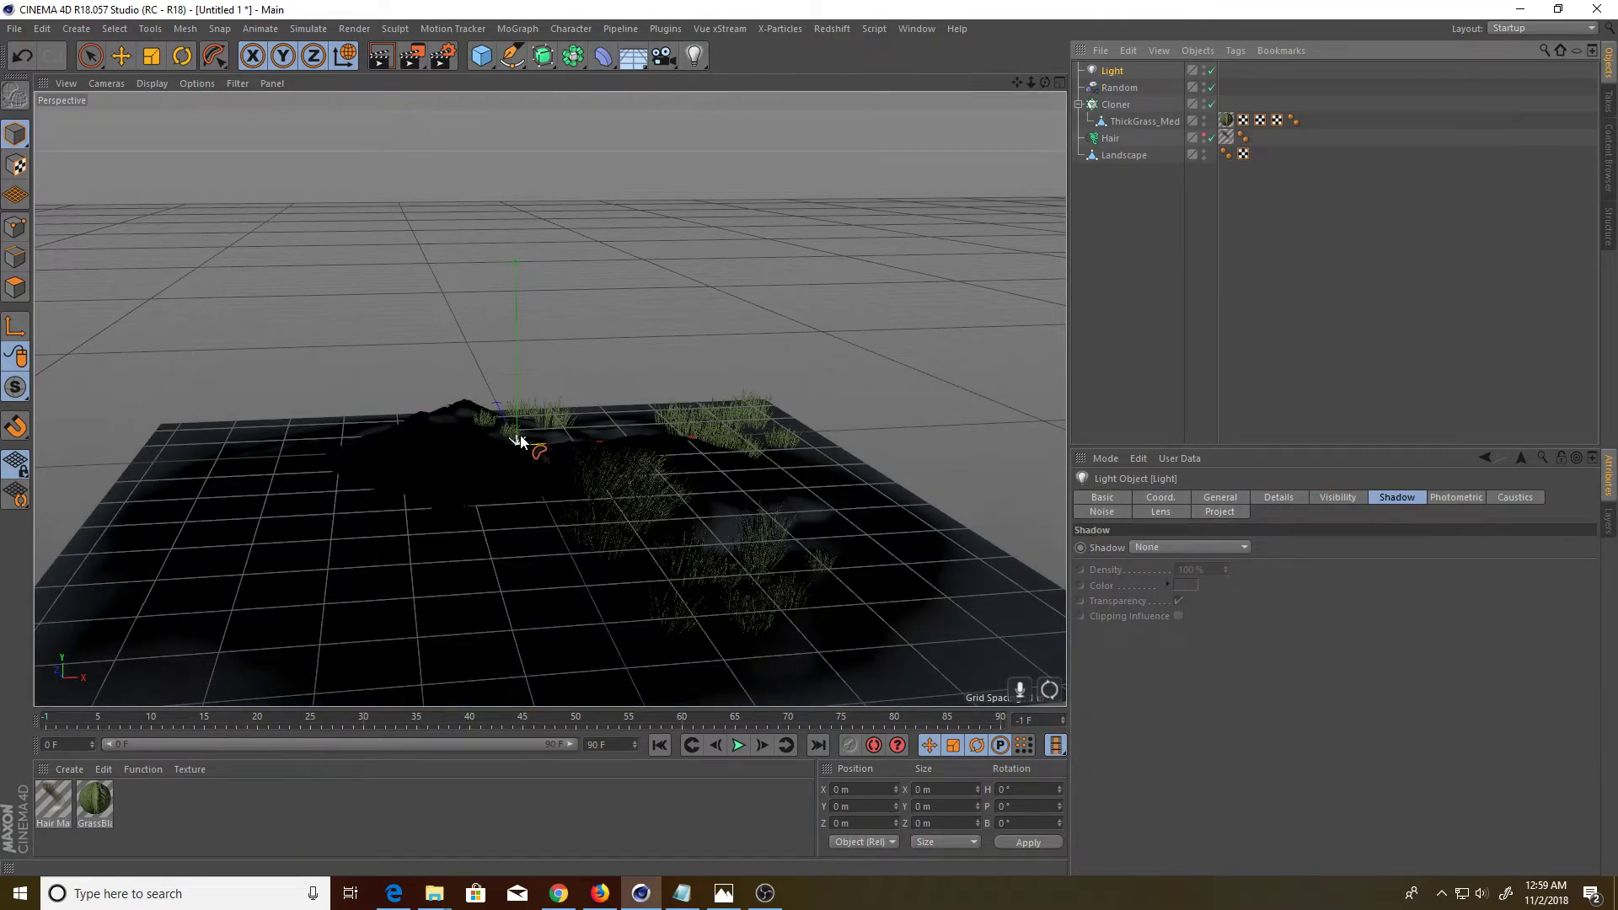
{"action": "key", "text": "e"}
{"action": "left_click_drag", "start_coordinate": [514, 308], "coordinate": [522, 399]}
{"action": "left_click_drag", "start_coordinate": [682, 403], "coordinate": [795, 405]}
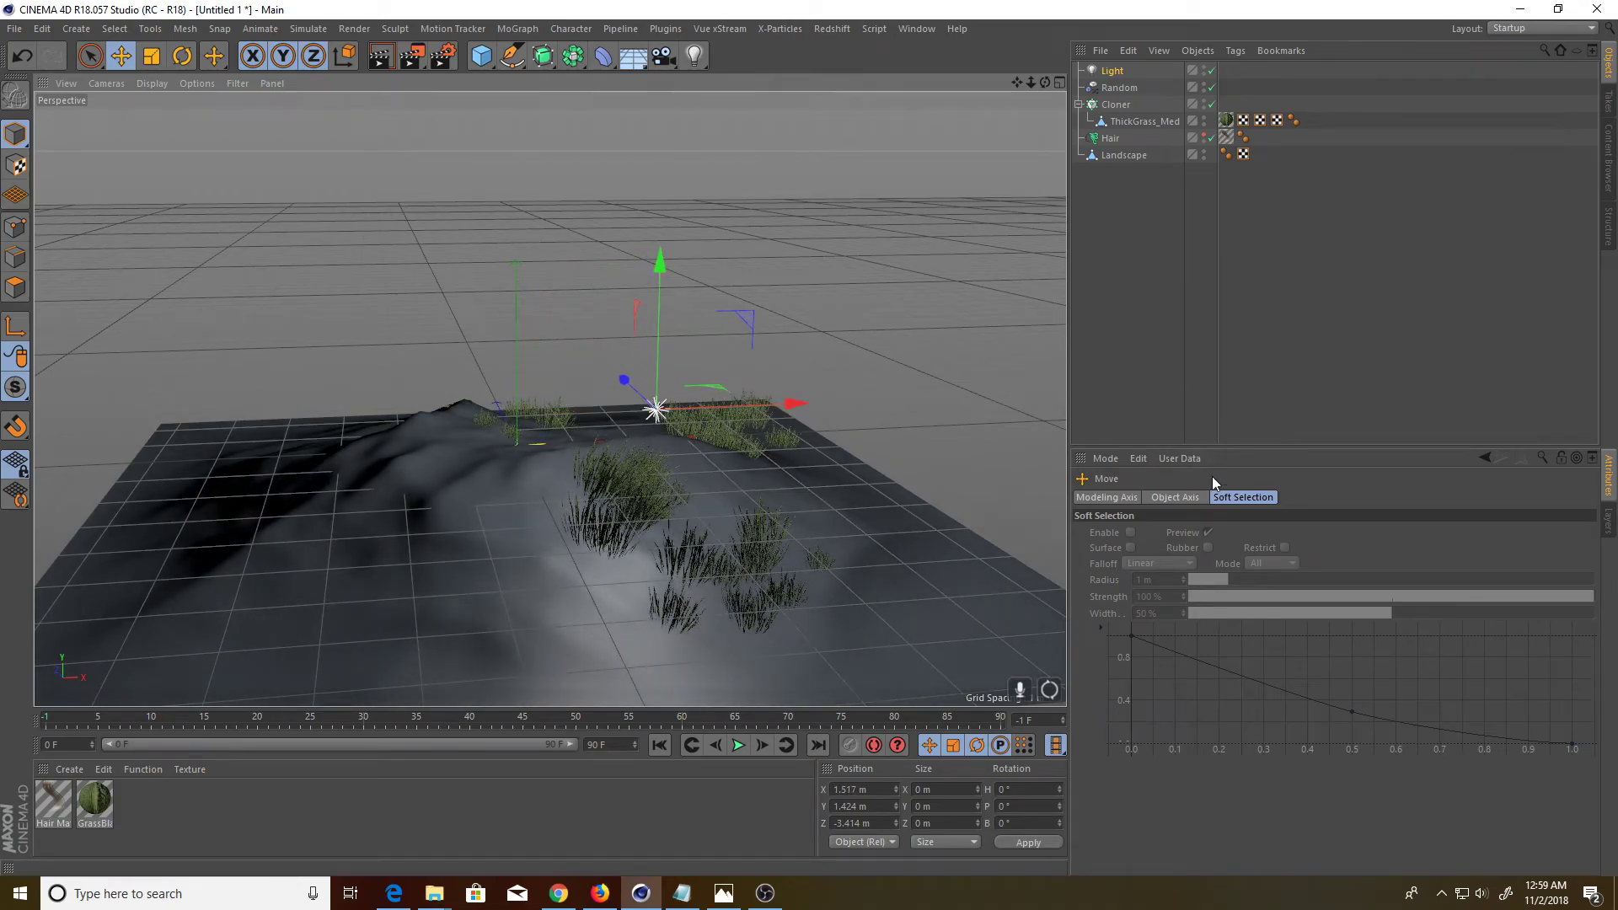
Set the light's shadow to Shadow Maps (Soft)
{"action": "left_click", "coordinate": [1111, 72]}
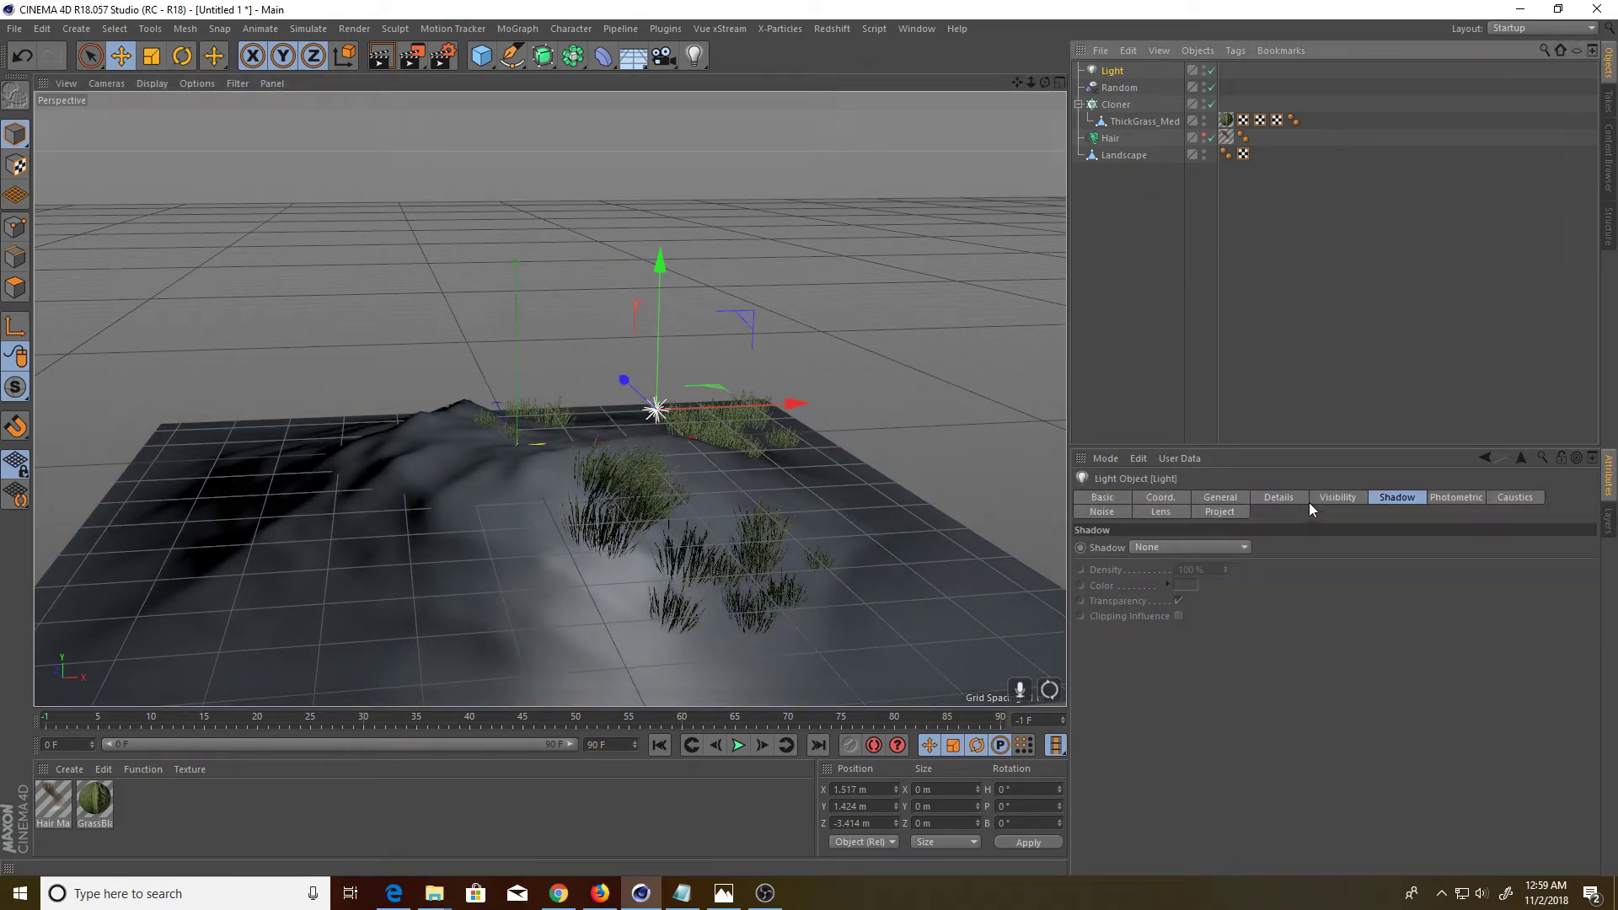
{"action": "left_click", "coordinate": [1388, 500]}
{"action": "left_click", "coordinate": [1201, 549]}
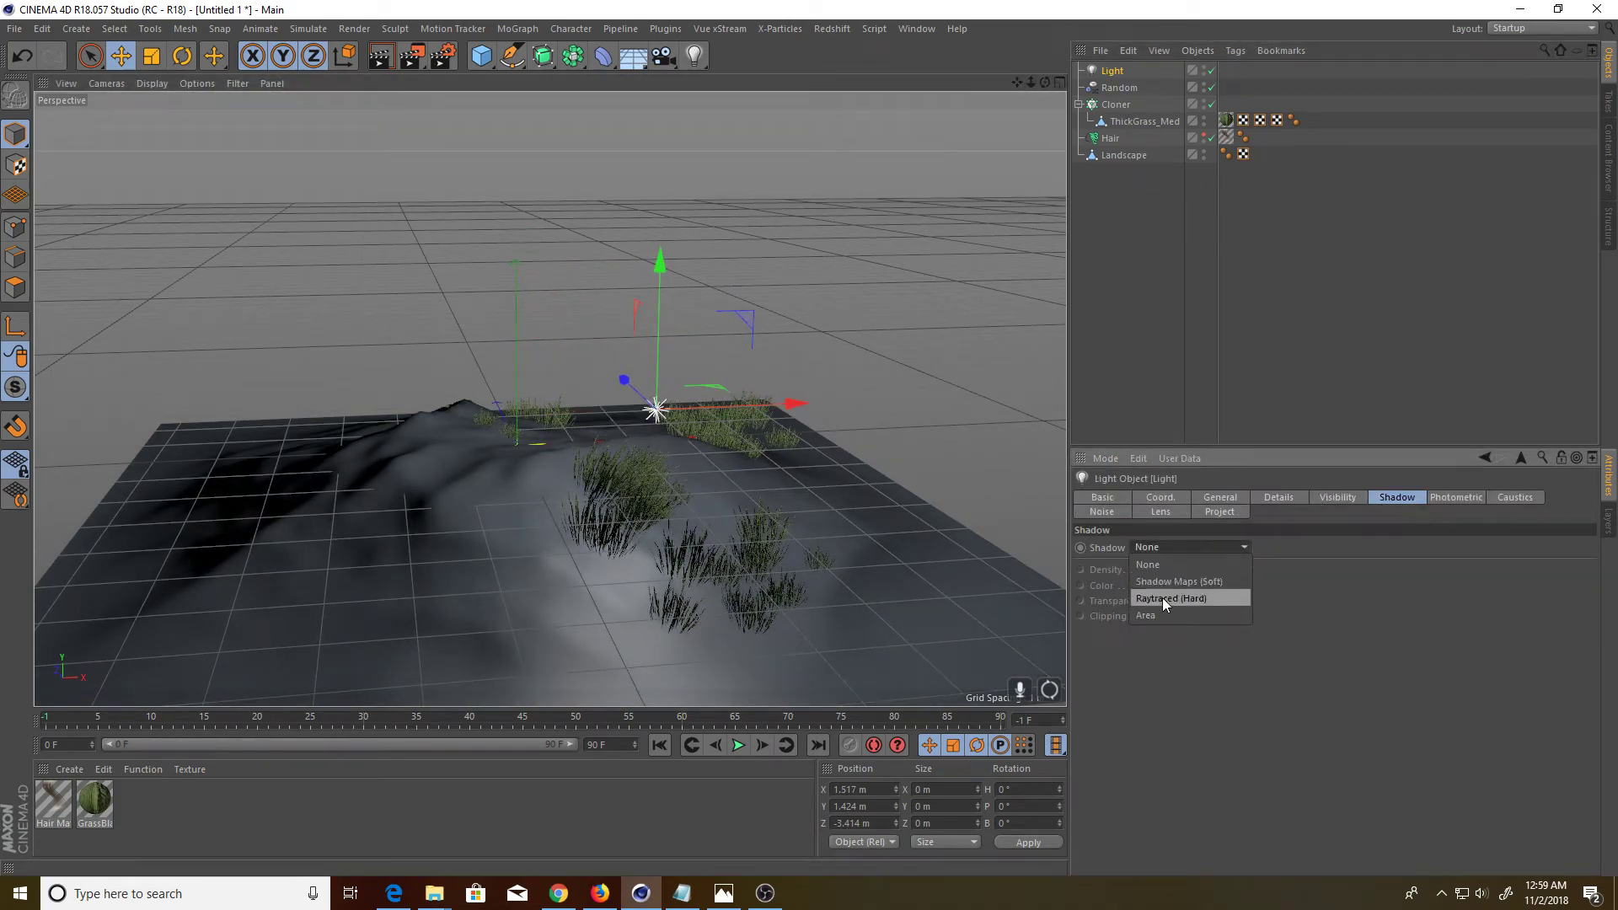
{"action": "left_click", "coordinate": [1182, 582]}
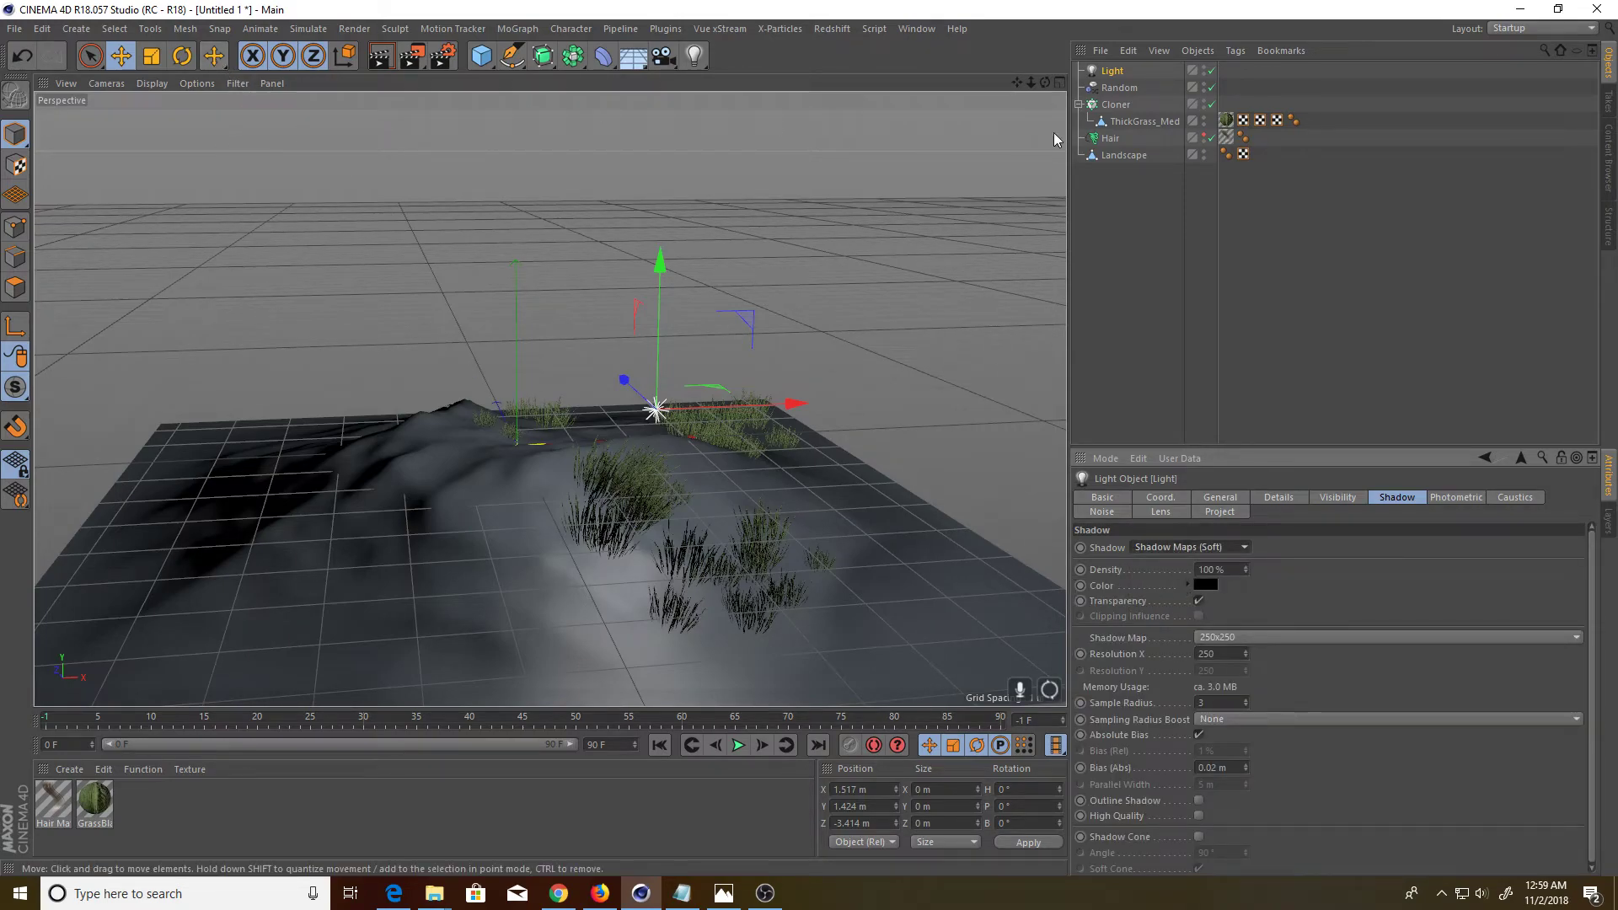
{"action": "left_click", "coordinate": [1120, 155]}
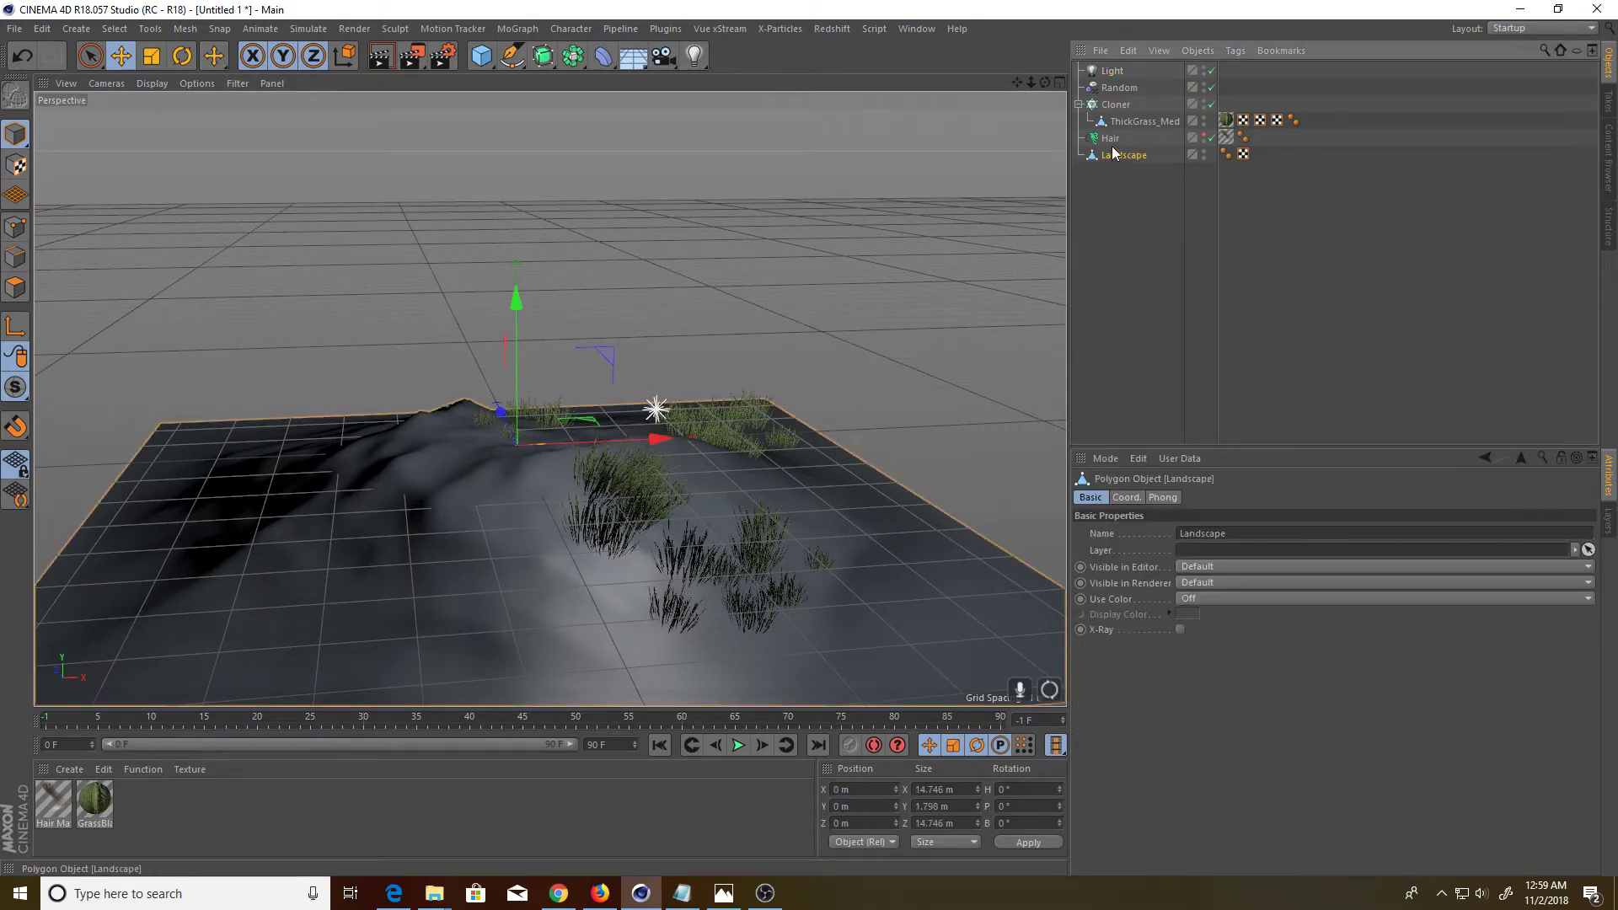
With the Add Guides tool, paint new hair guides across the landscape's left slope
{"action": "left_click", "coordinate": [226, 63]}
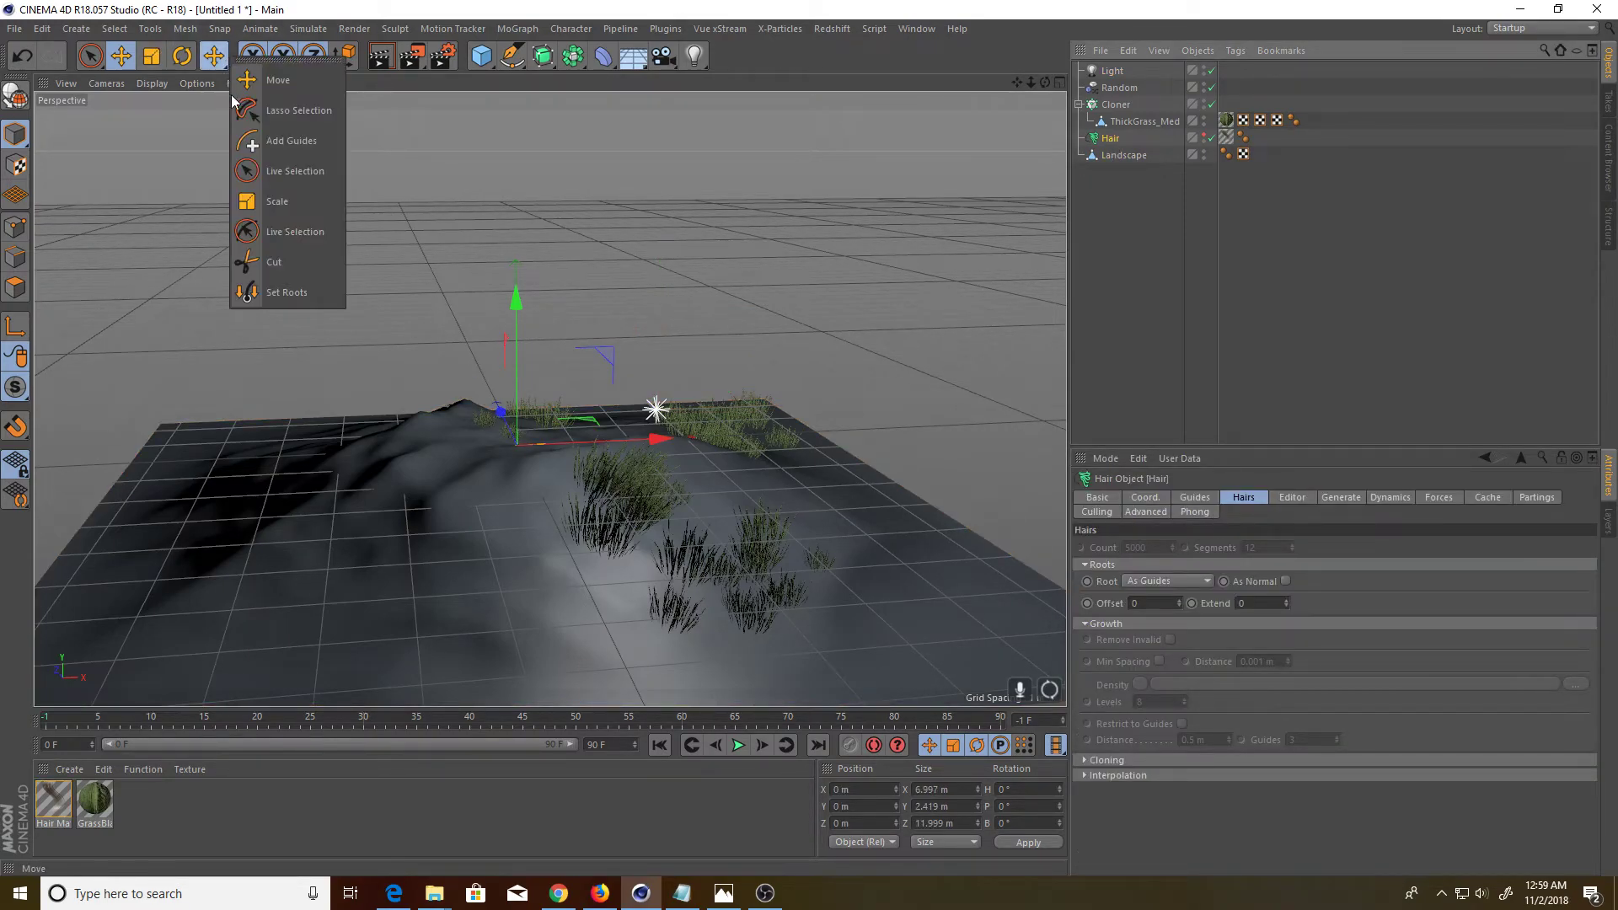
{"action": "left_click", "coordinate": [273, 143]}
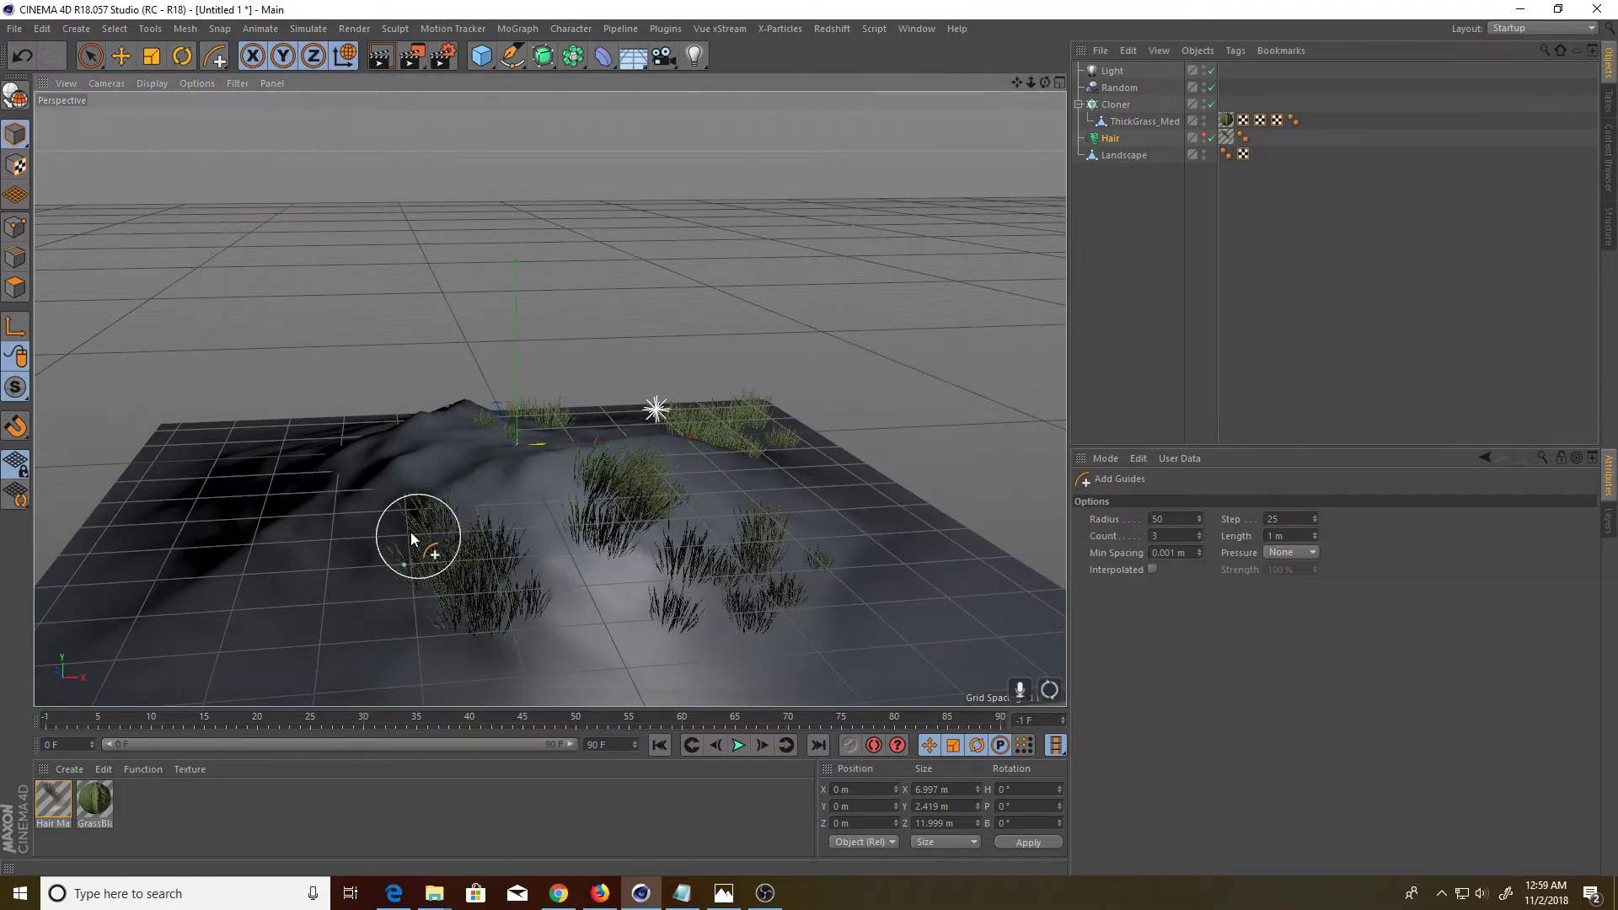
{"action": "left_click_drag", "start_coordinate": [336, 532], "coordinate": [436, 467]}
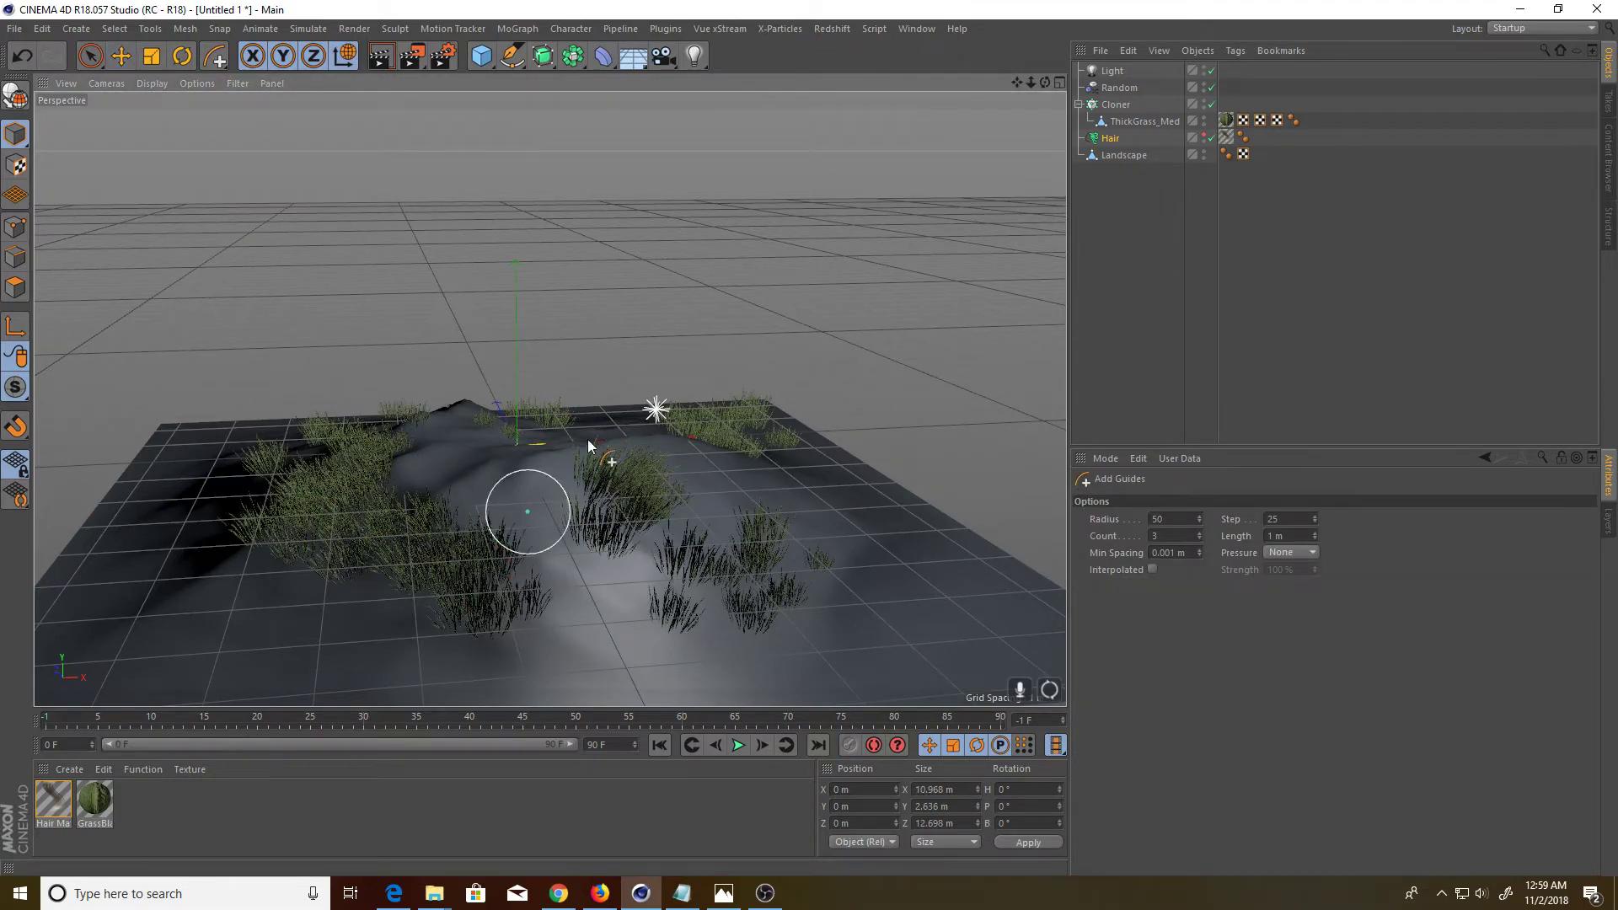
Start a Render Region test render over the landscape area of the viewport
{"action": "left_click", "coordinate": [412, 57]}
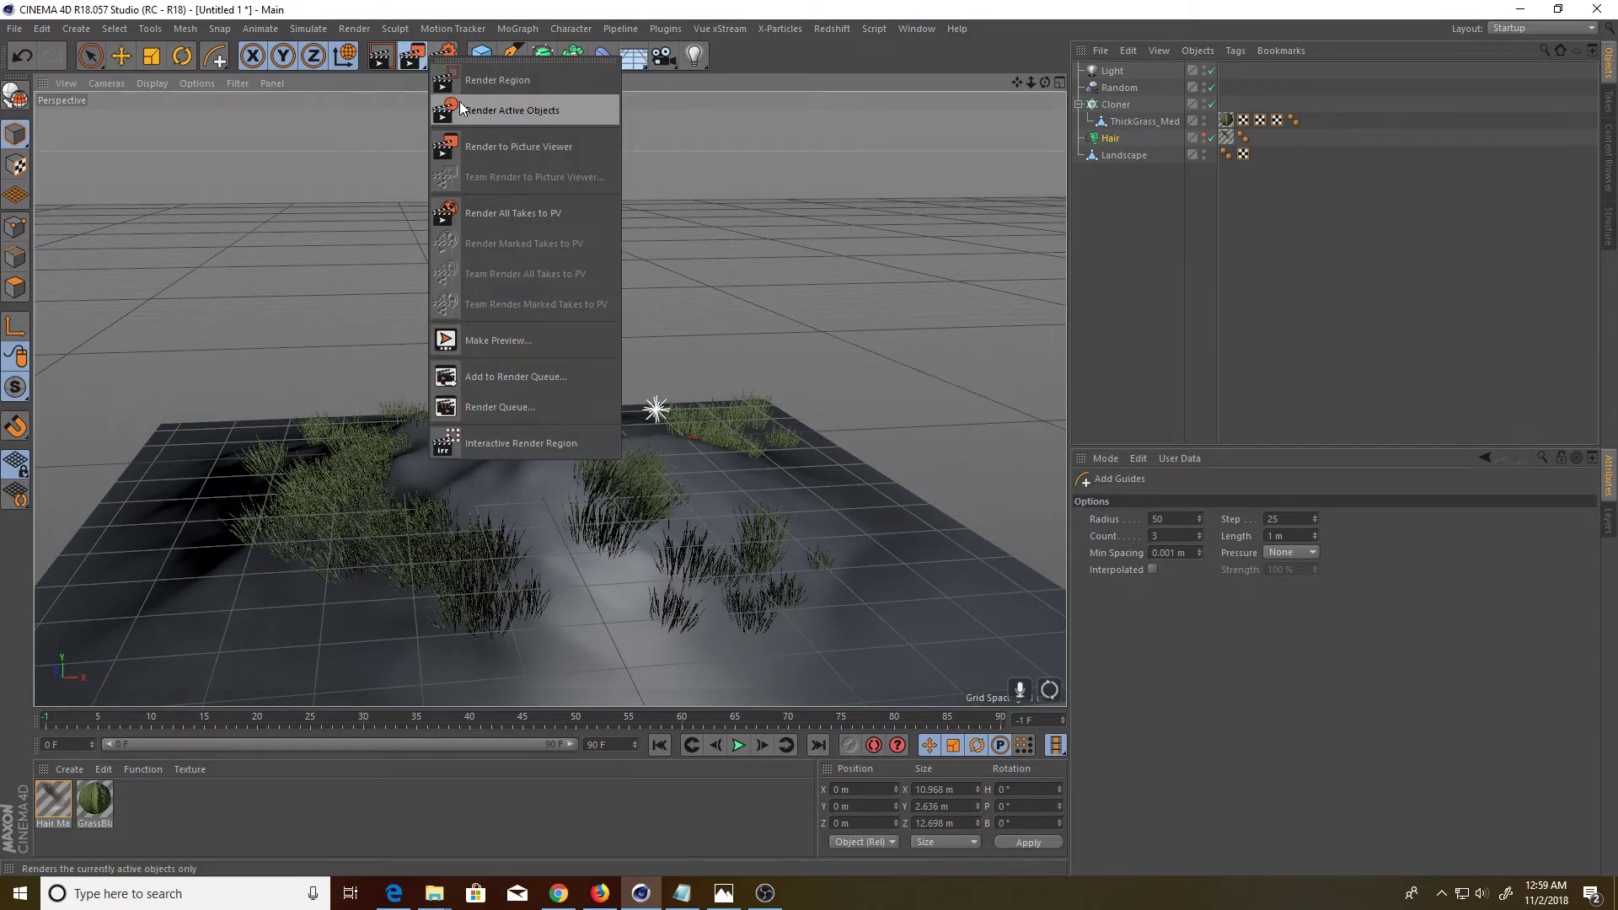
{"action": "left_click", "coordinate": [493, 88]}
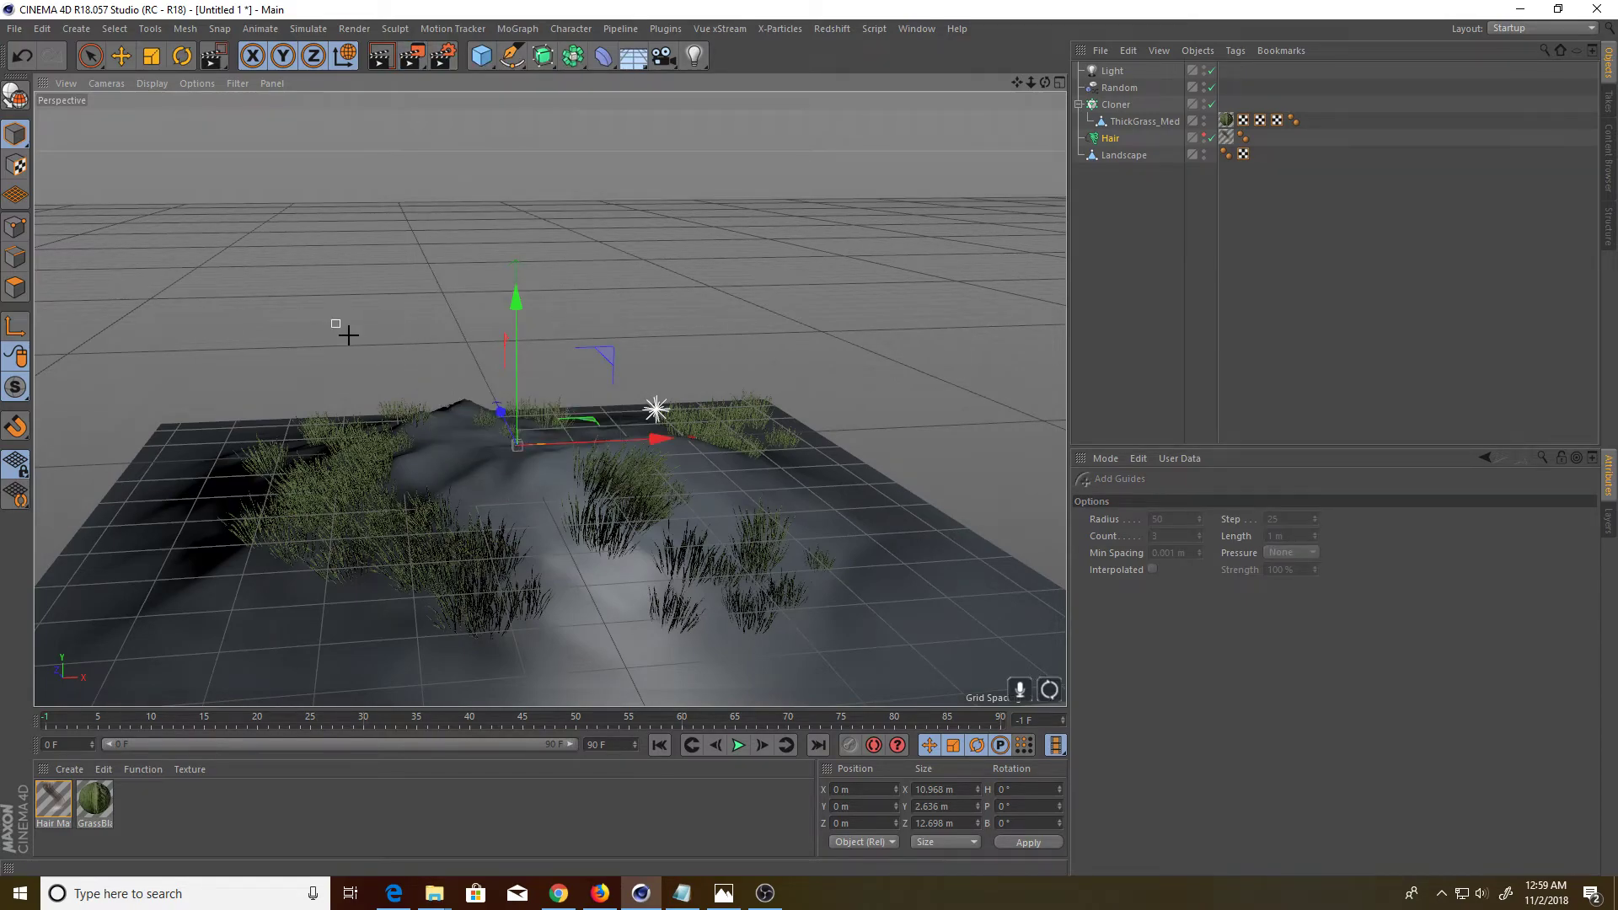
{"action": "left_click_drag", "start_coordinate": [331, 320], "coordinate": [830, 697]}
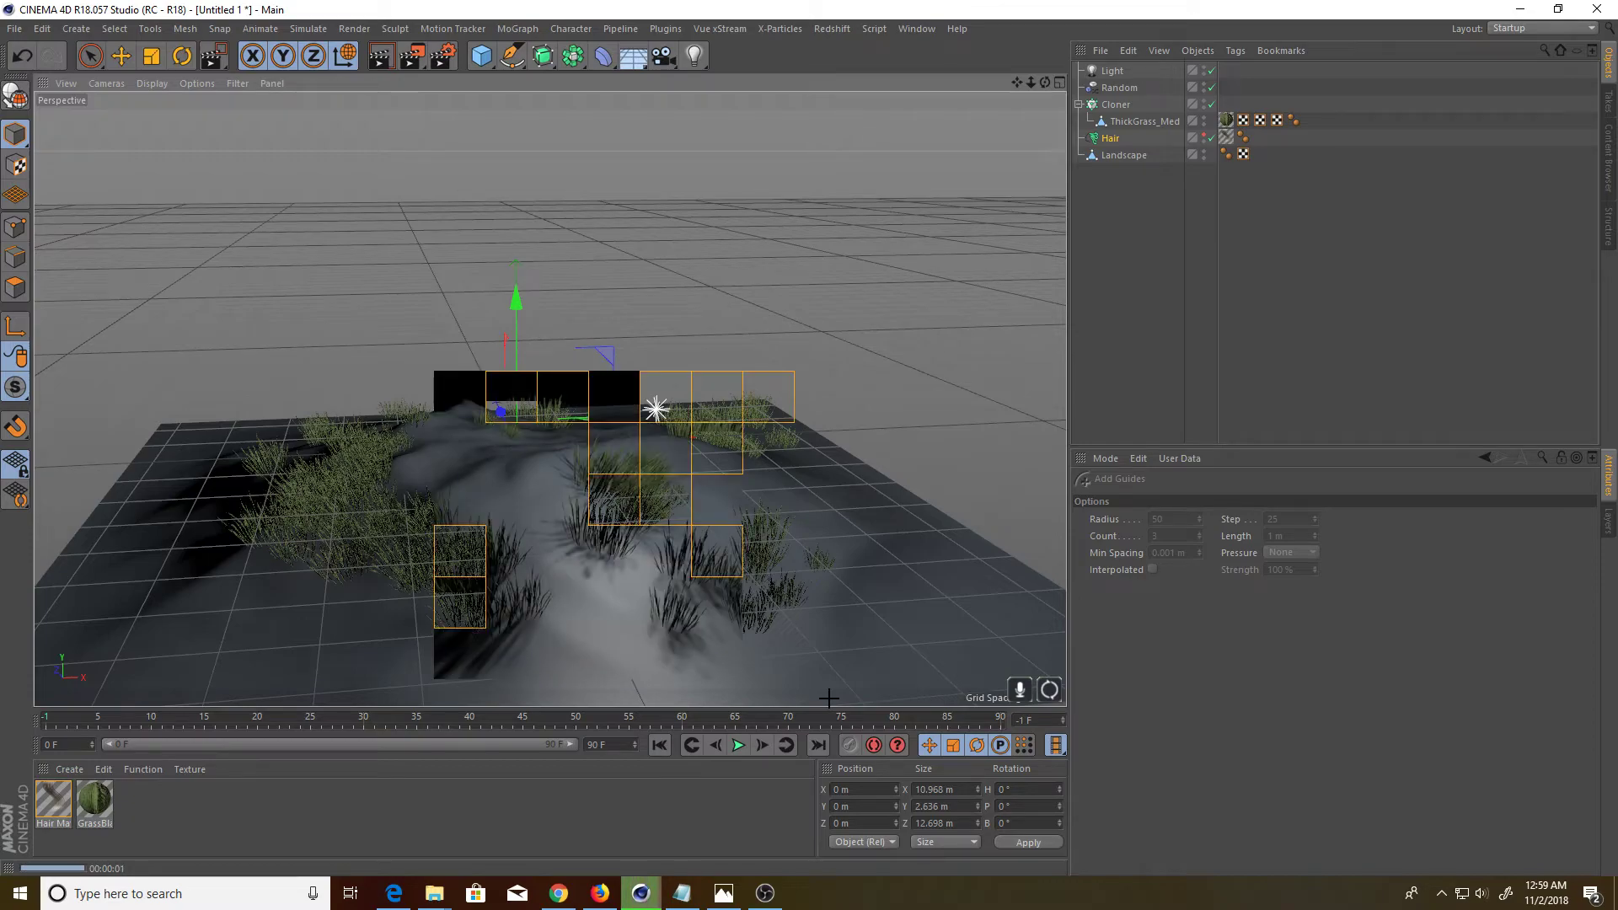